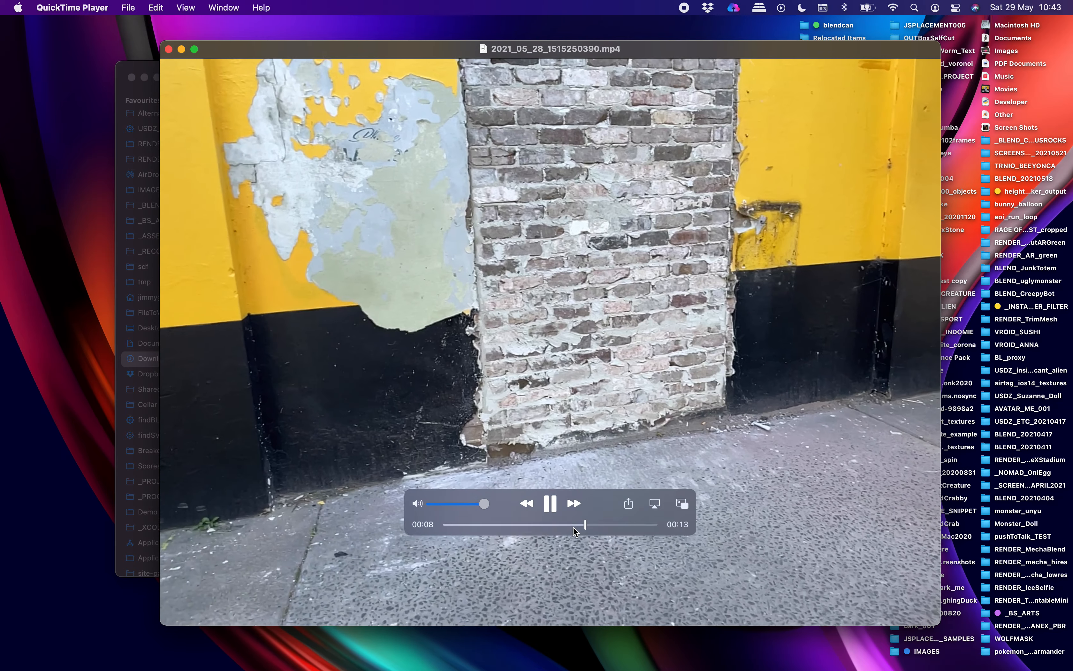
# - Review the brick wall footage 2021_05_28_1515250390.mp4 at several moments, then close the video
pyautogui.moveTo(563, 525); pyautogui.dragTo(590, 524)
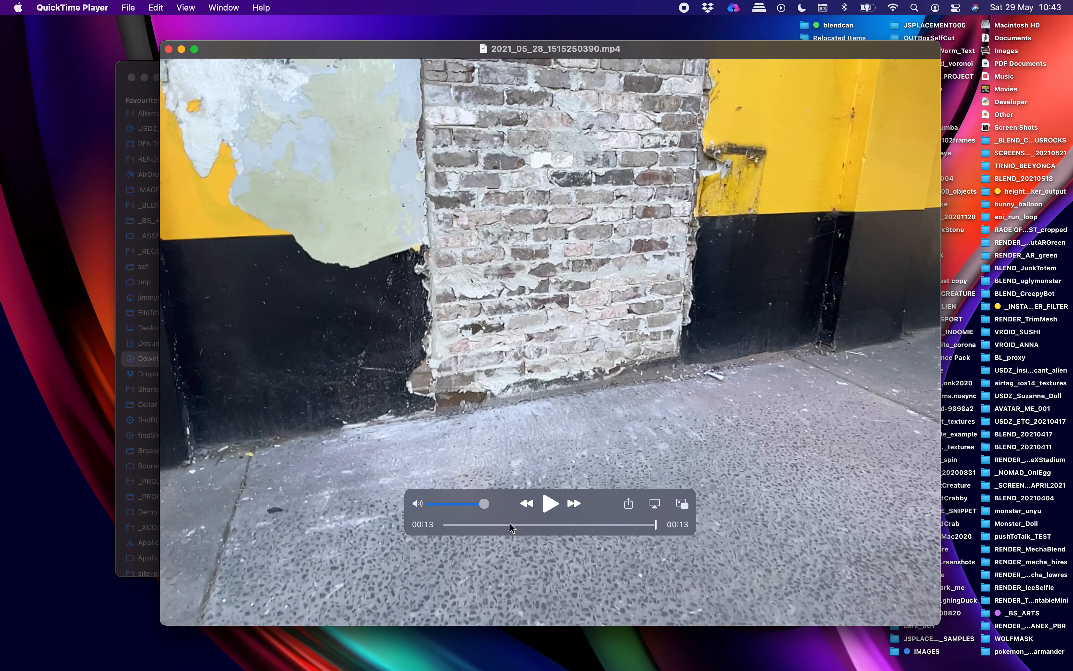
pyautogui.click(512, 523)
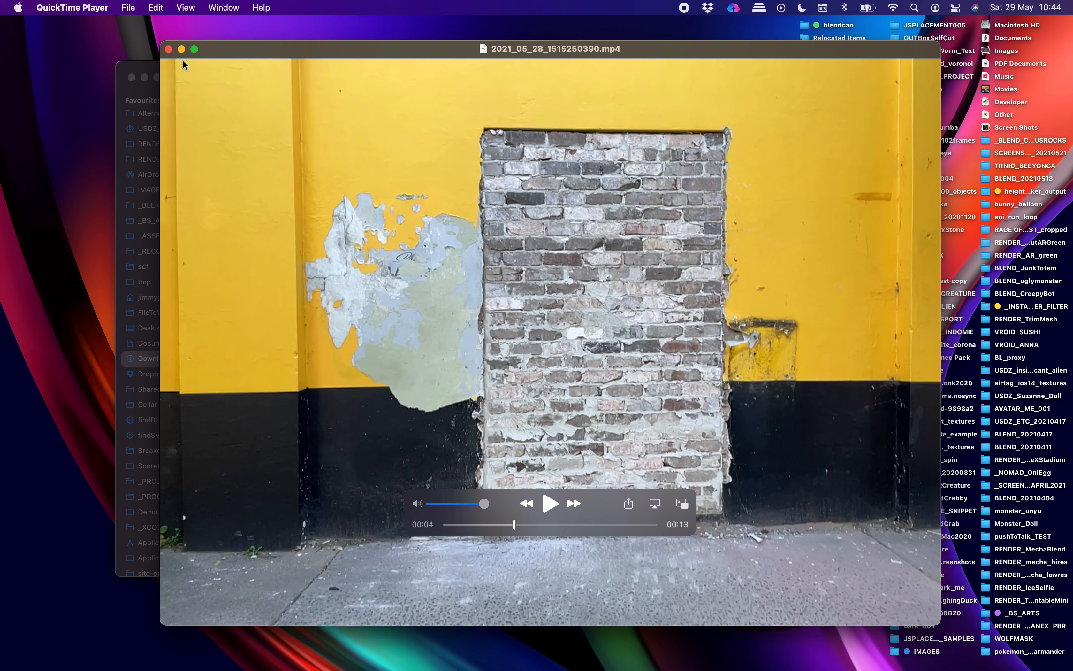
pyautogui.click(168, 49)
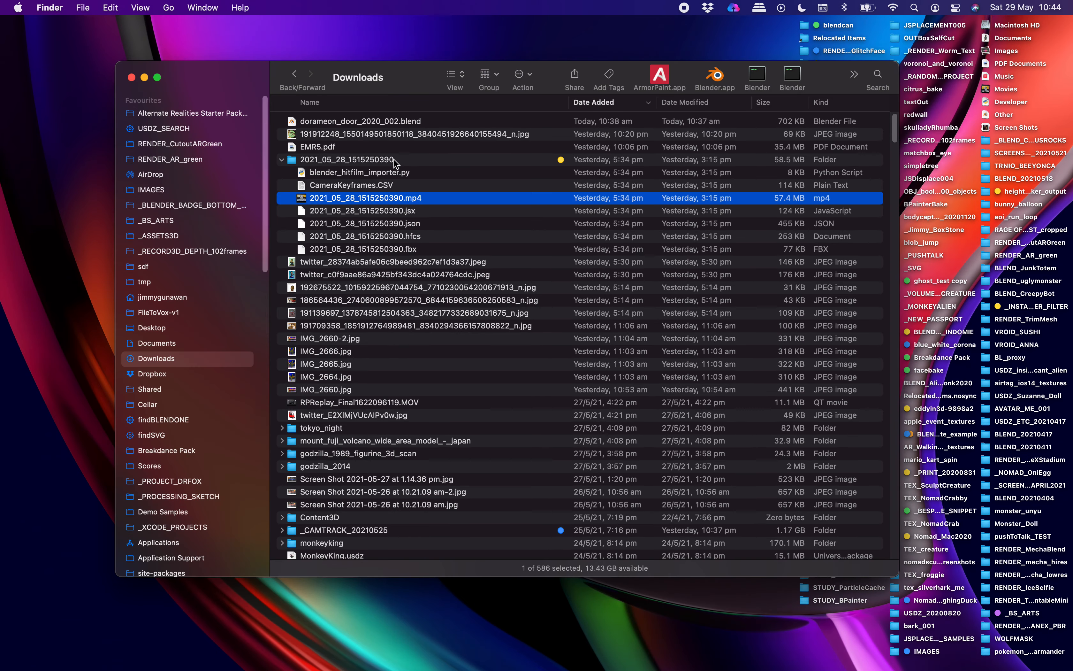
pyautogui.click(394, 160)
pyautogui.click(388, 186)
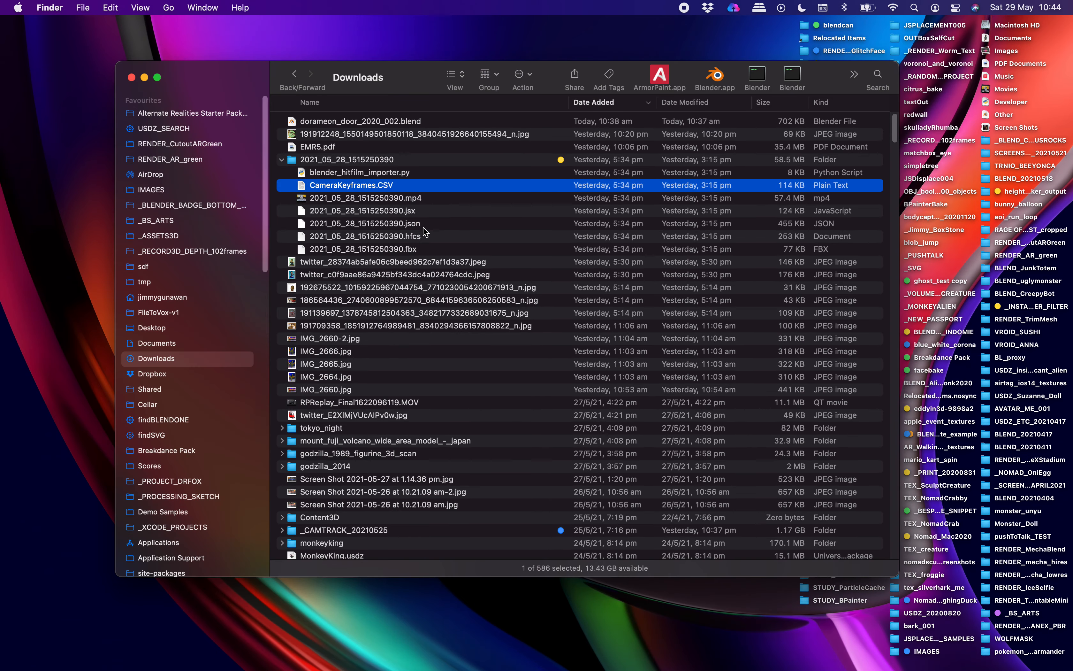
pyautogui.click(418, 237)
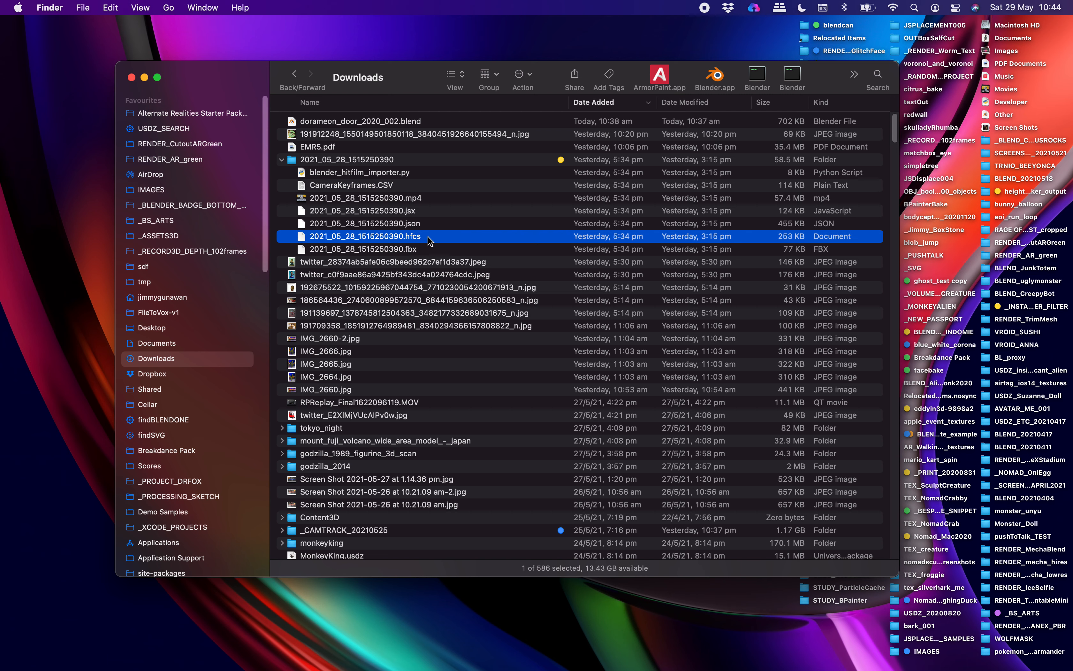
pyautogui.click(407, 174)
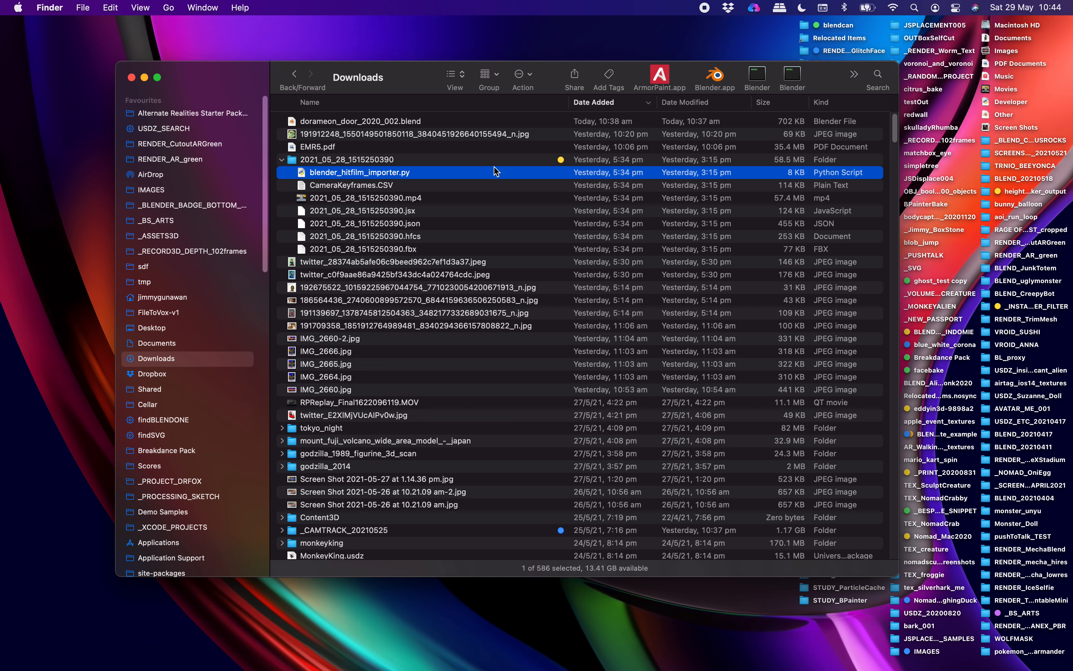
# - Switch to Blender and preview the camera view at frame 233 with rendered viewport shading
pyautogui.hotkey('ctrl', 'Right')
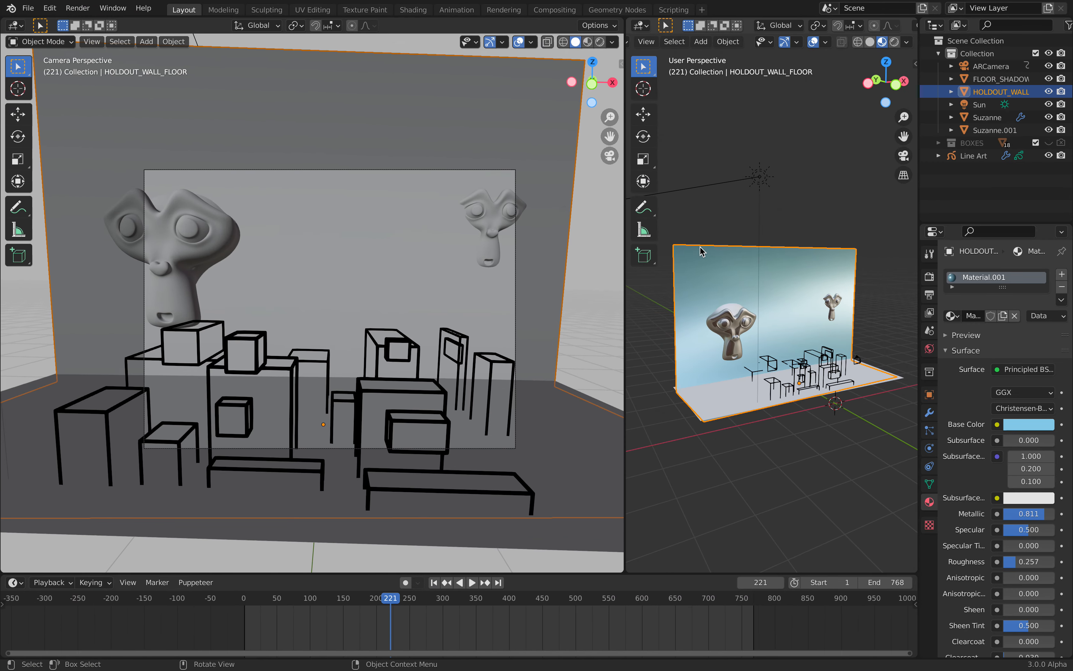
pyautogui.hotkey('shift', 'ctrl', 'space')
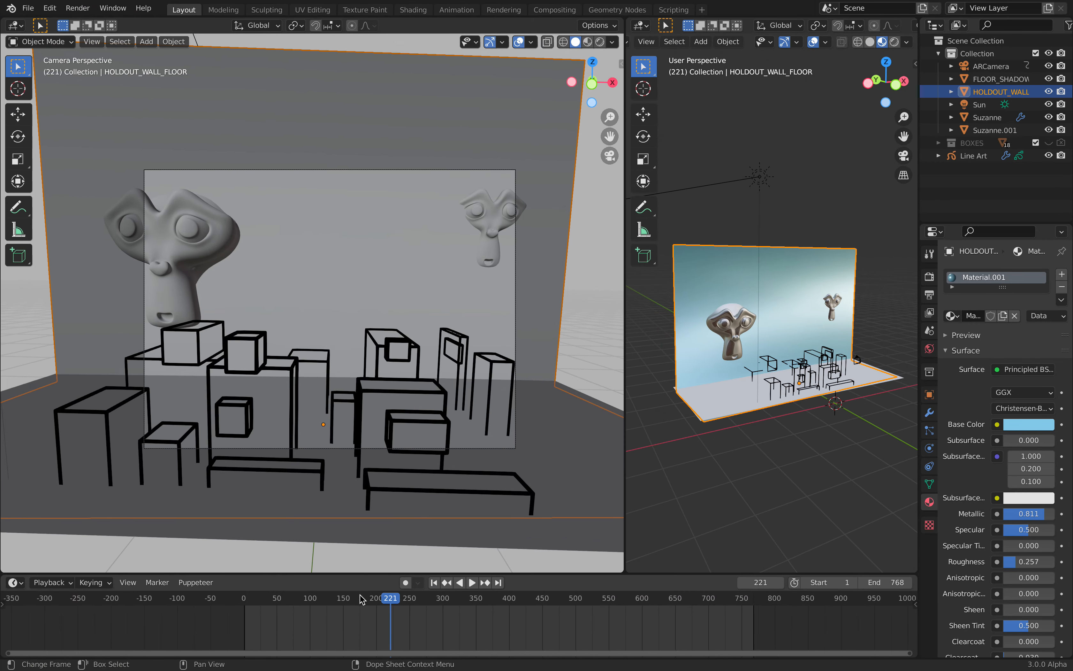
pyautogui.moveTo(391, 599); pyautogui.dragTo(408, 599)
pyautogui.press('space')
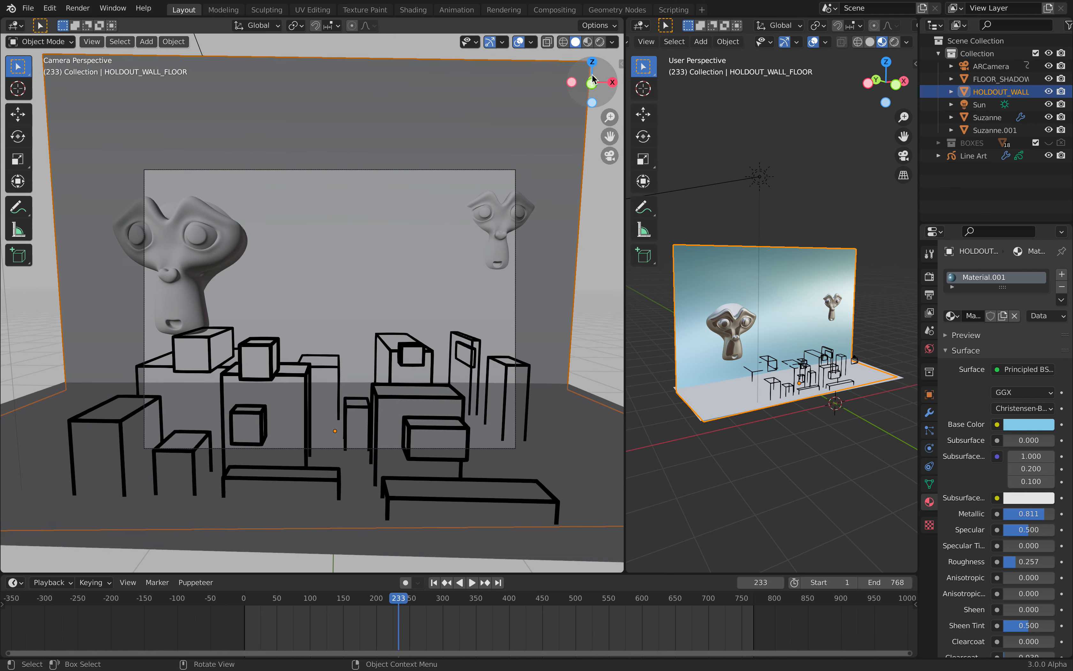
pyautogui.click(600, 41)
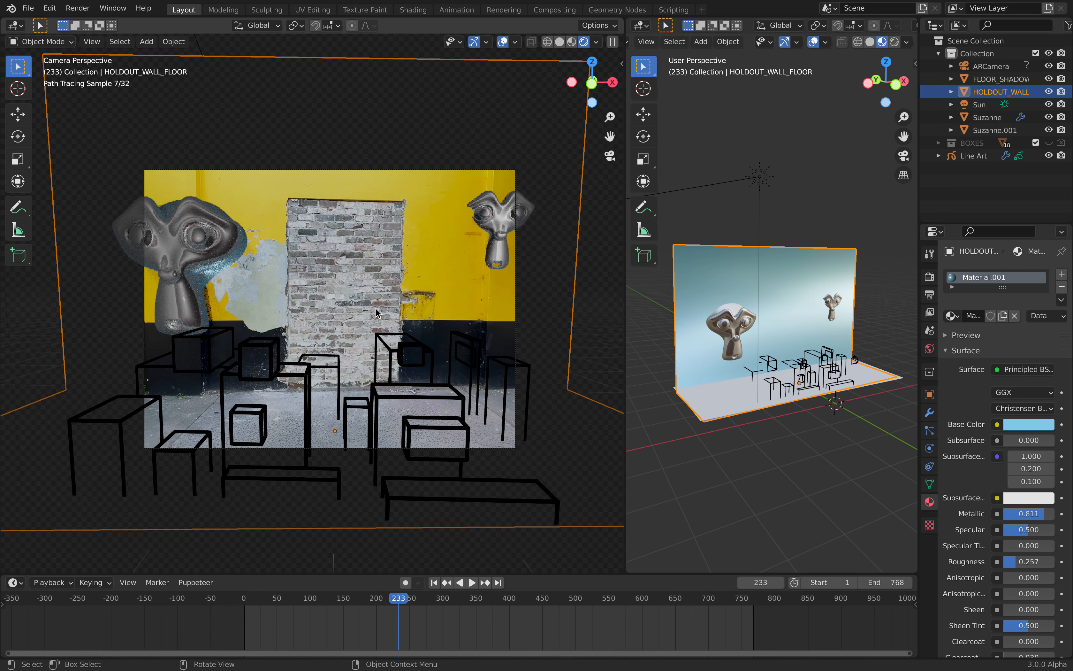
# - Scrub the timeline to compare the rendered objects with the background footage, ending at frame 227
pyautogui.click(349, 599)
pyautogui.moveTo(337, 603); pyautogui.dragTo(402, 599)
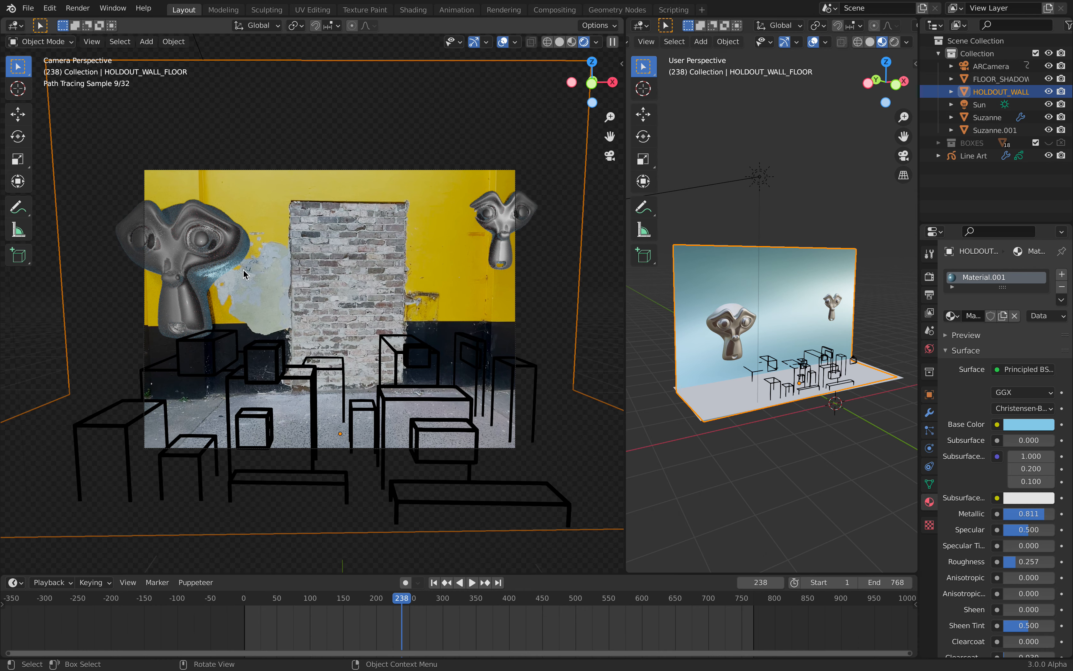
pyautogui.click(422, 598)
pyautogui.click(402, 598)
pyautogui.click(396, 598)
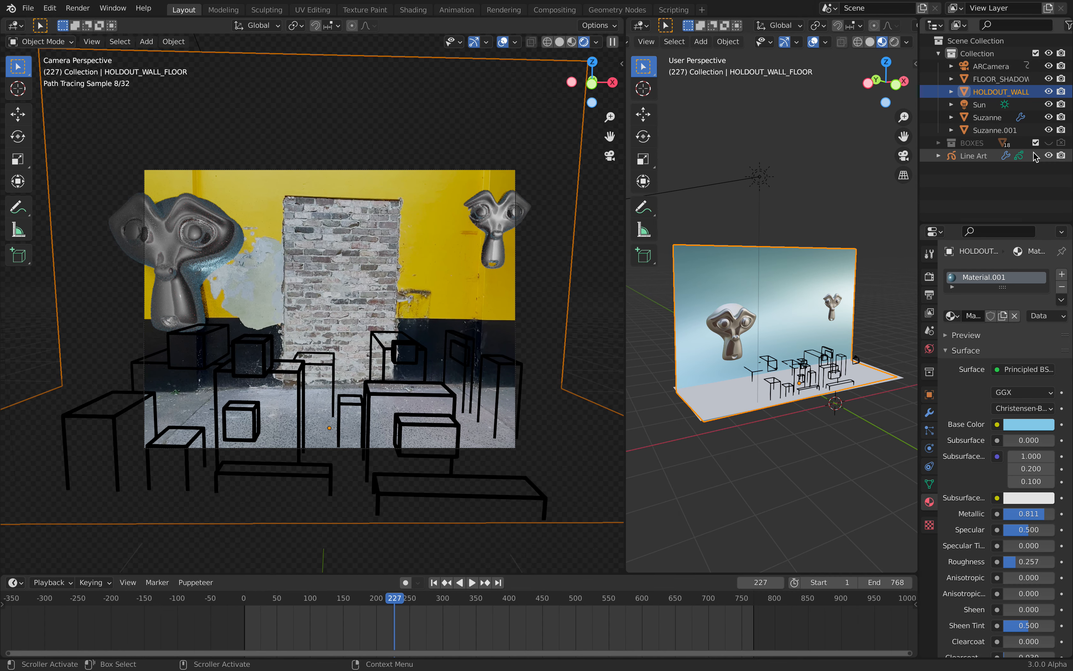
# - Show the BOXES collection in the viewport to inspect the solid boxes, and hide it again
pyautogui.click(1049, 143)
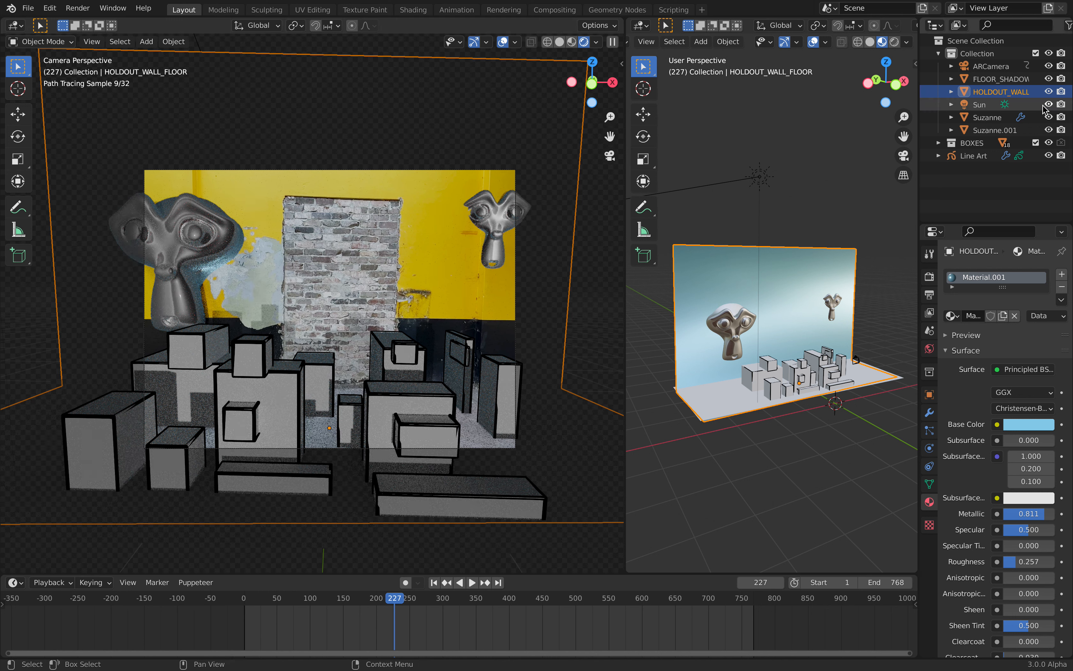
pyautogui.click(1049, 143)
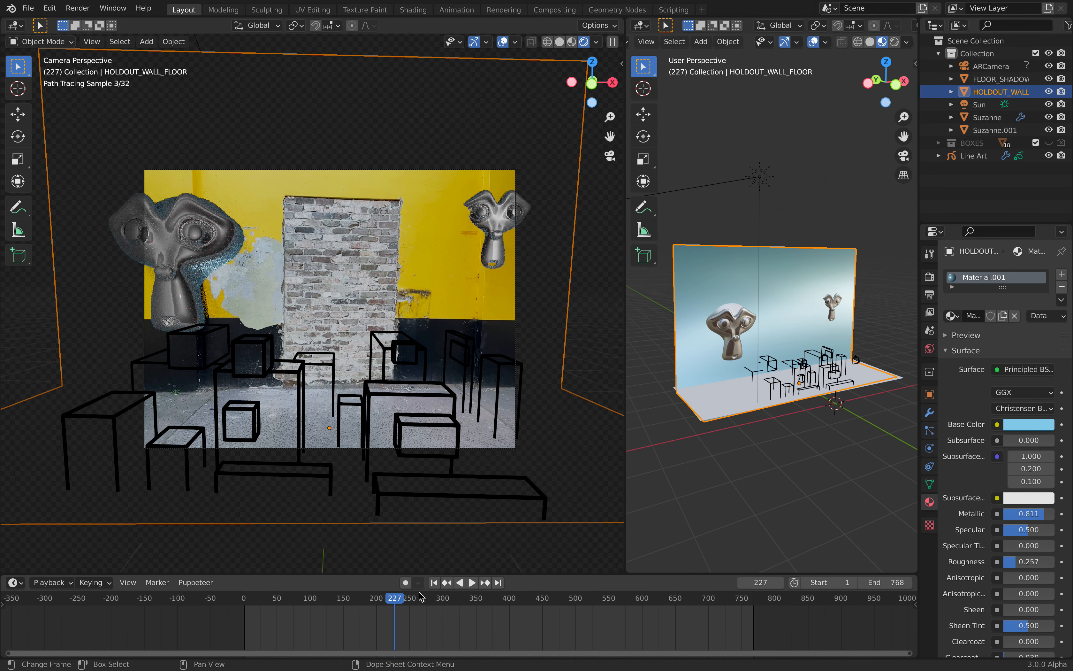
# - Play the animation from frame 316 and check the camera tracking at other frames, ending at frame 235
pyautogui.click(454, 604)
pyautogui.press('space')
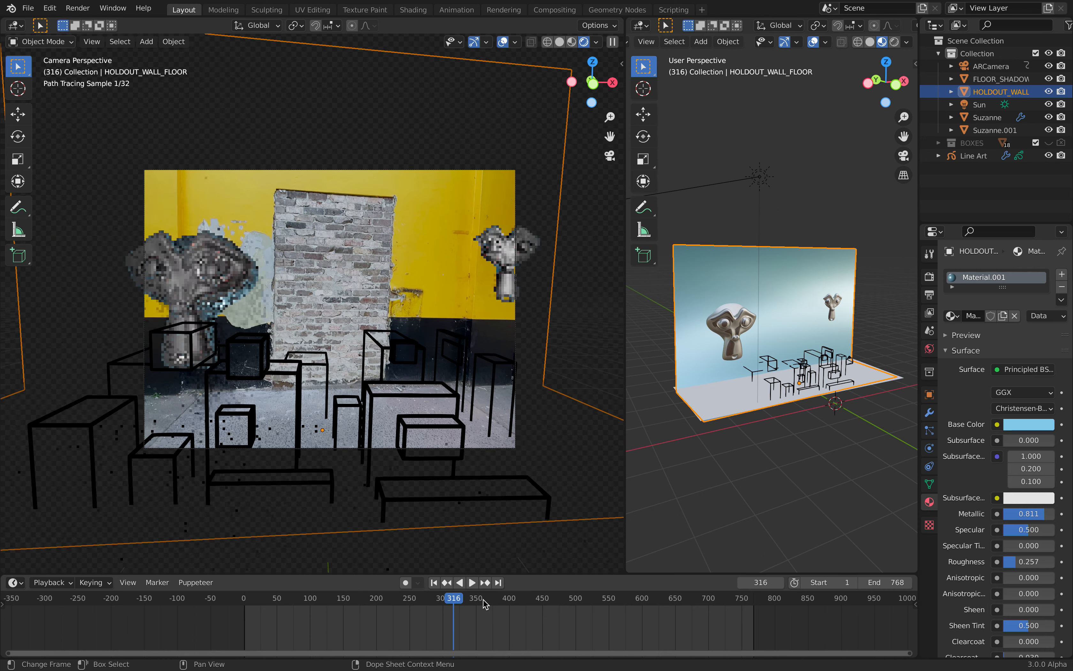
pyautogui.press('space')
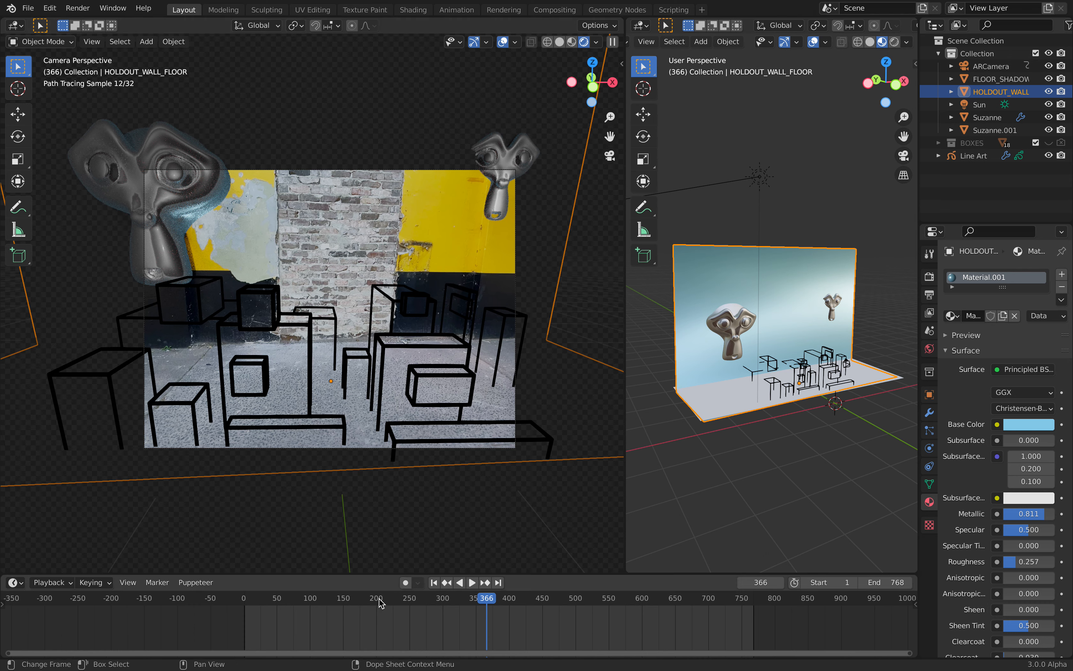
pyautogui.click(391, 602)
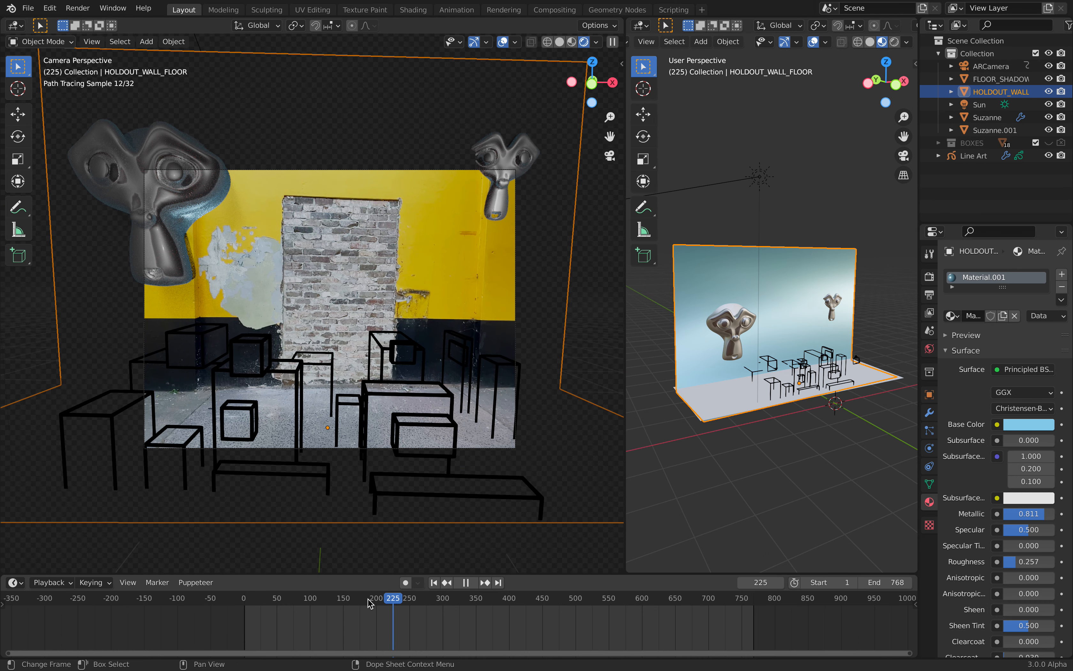
pyautogui.click(504, 602)
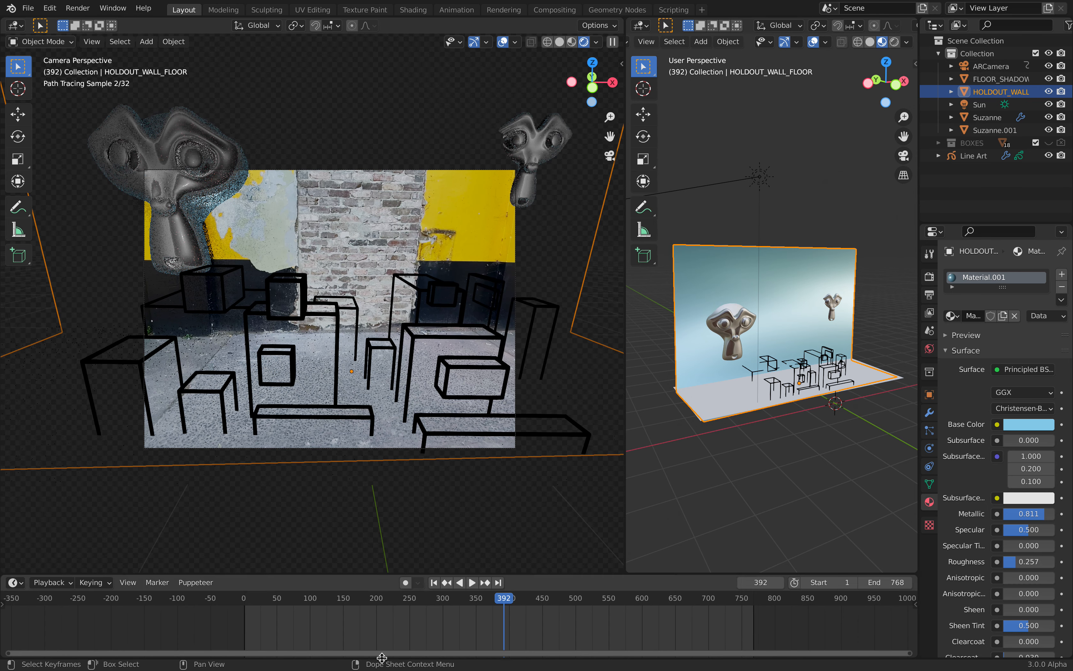
pyautogui.click(400, 598)
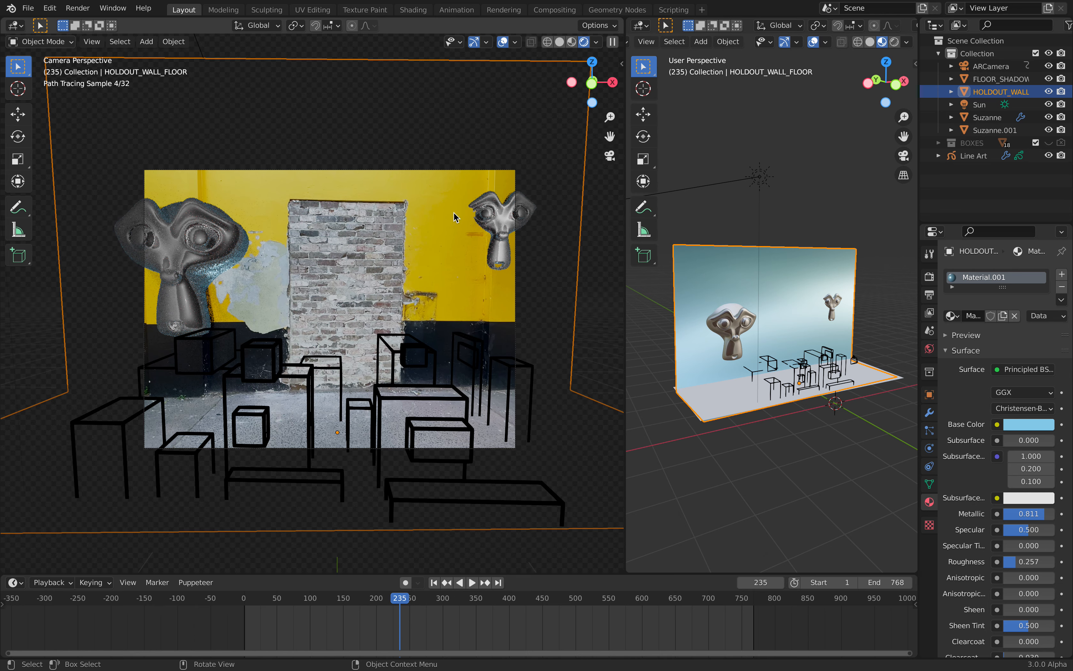
# - Inspect the wall and floor setup from another angle and check the camera view at frames 300 and 295
pyautogui.moveTo(712, 286); pyautogui.dragTo(781, 308, button='middle')
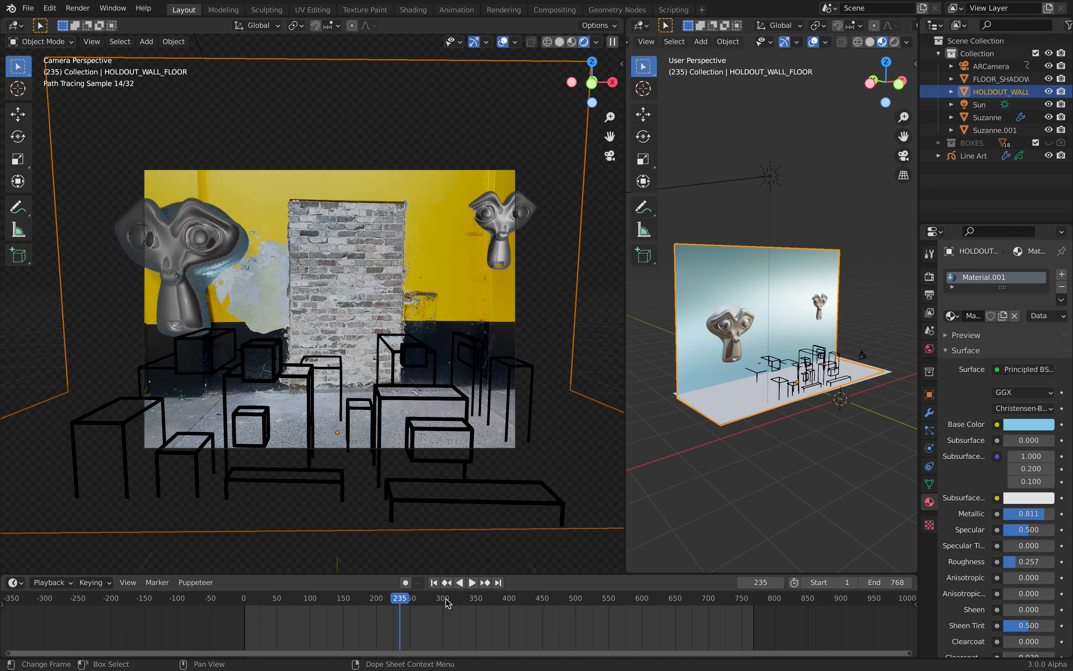
pyautogui.click(480, 598)
pyautogui.click(443, 598)
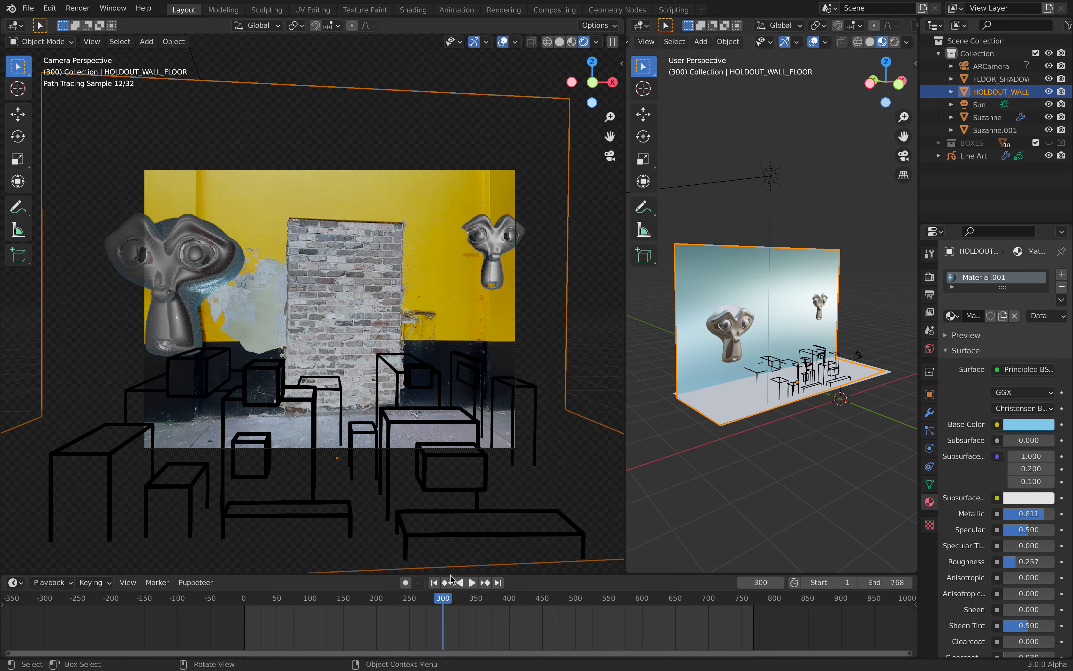
pyautogui.click(440, 595)
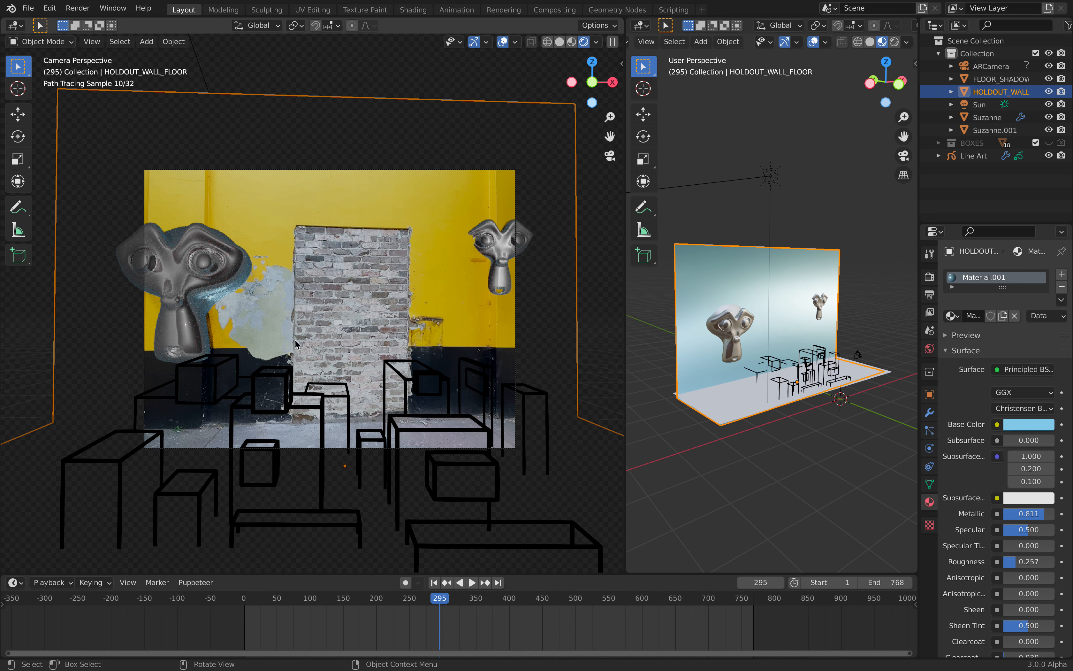
pyautogui.moveTo(811, 226); pyautogui.dragTo(821, 222, button='middle')
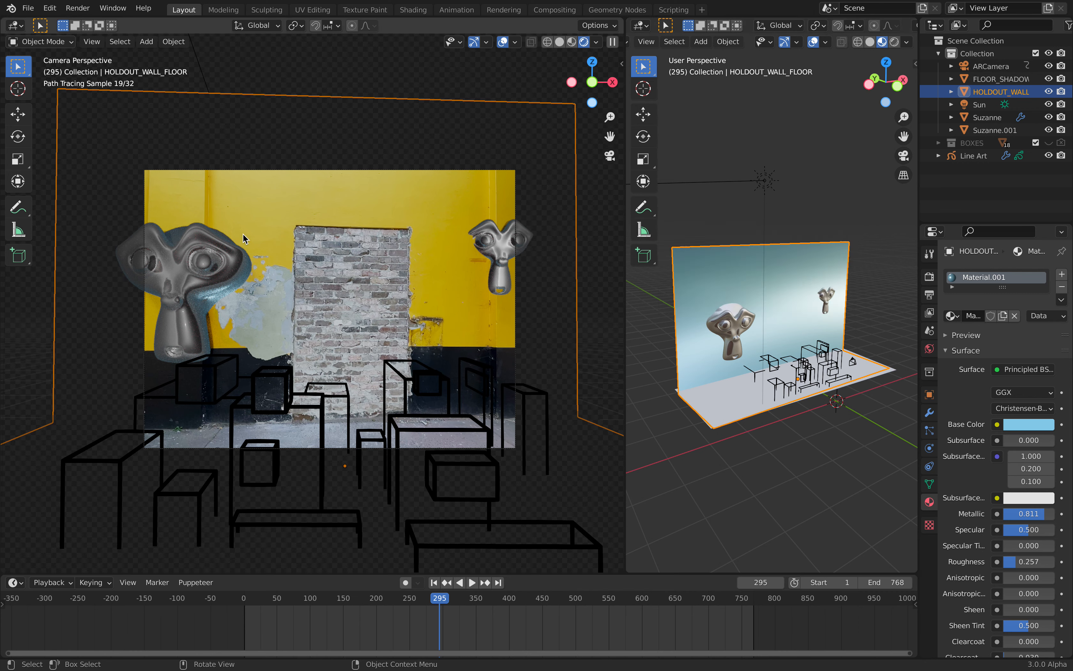
# - Toggle the visibility of the HOLDOUT_WALL_FLOOR object off and on to examine its effect on the wall and shadows
pyautogui.click(1049, 91)
pyautogui.click(1051, 91)
pyautogui.click(1051, 92)
pyautogui.click(1050, 92)
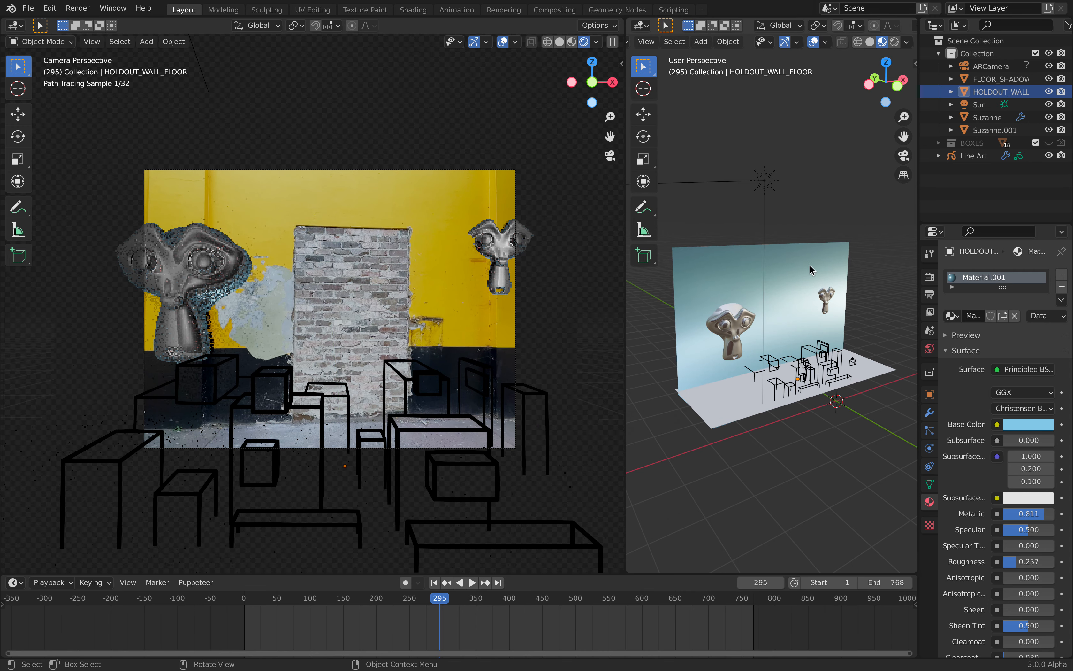
pyautogui.click(810, 266)
pyautogui.moveTo(810, 267); pyautogui.dragTo(811, 209, button='middle')
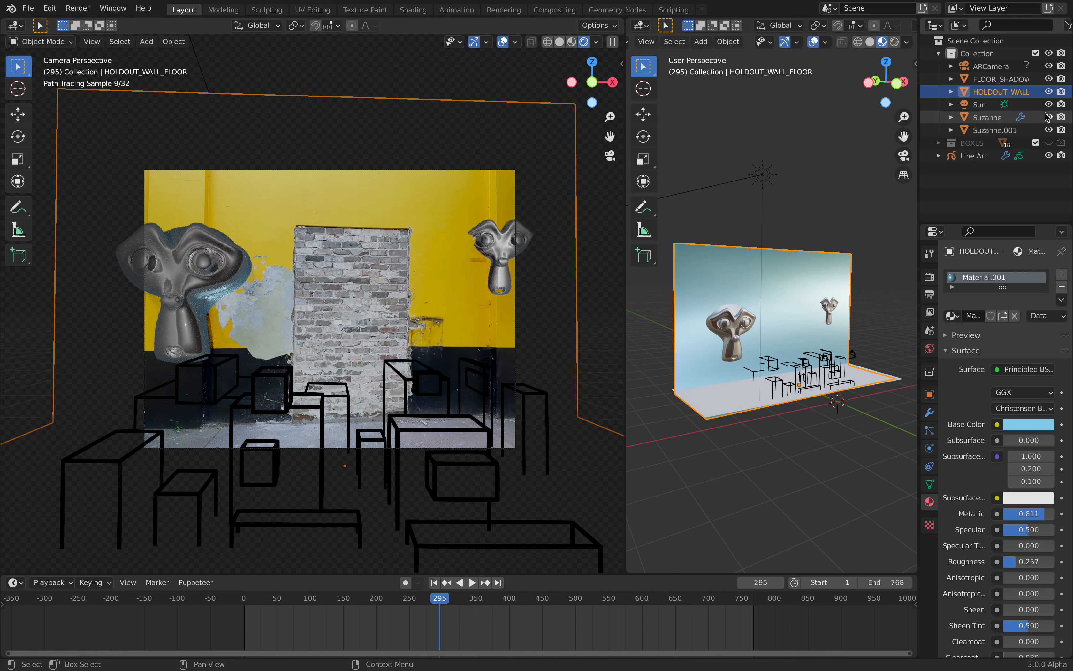
pyautogui.click(1049, 91)
pyautogui.click(1049, 92)
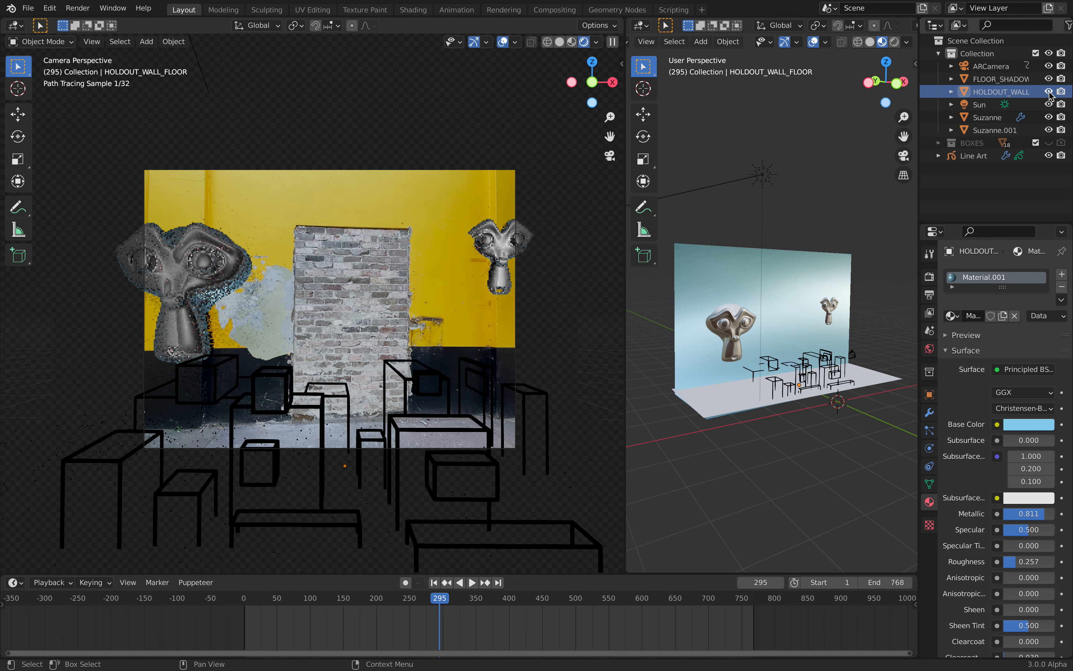
# - Examine the object display settings and material settings of HOLDOUT_WALL_FLOOR
pyautogui.click(929, 394)
pyautogui.scroll(-2, 1046, 548)
pyautogui.scroll(-3, 1046, 548)
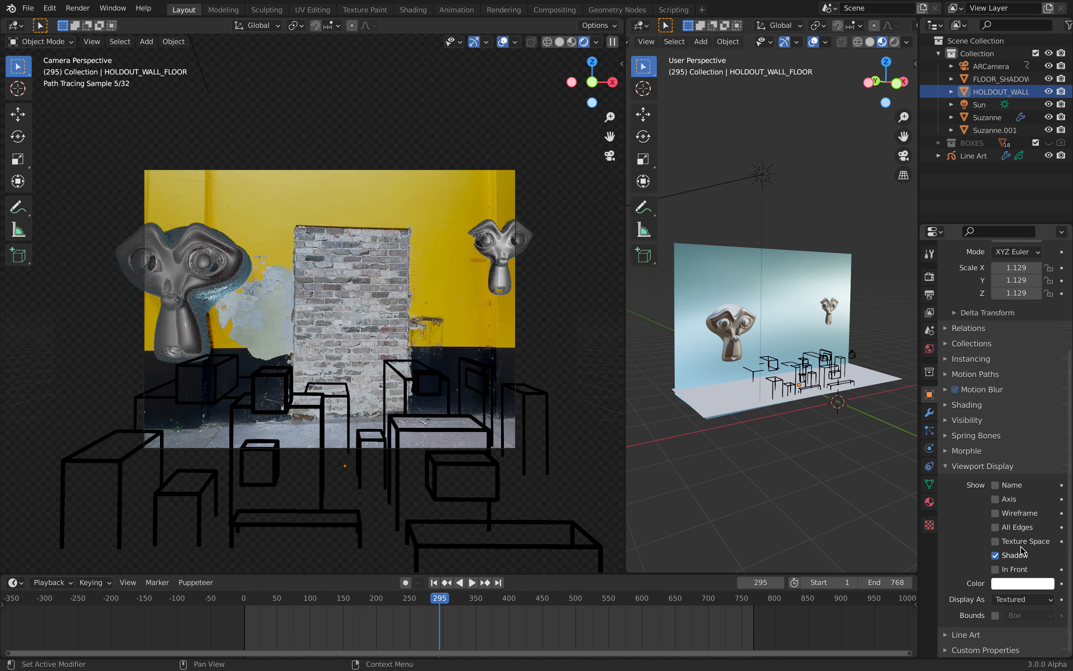
pyautogui.click(929, 502)
pyautogui.scroll(-8, 1019, 523)
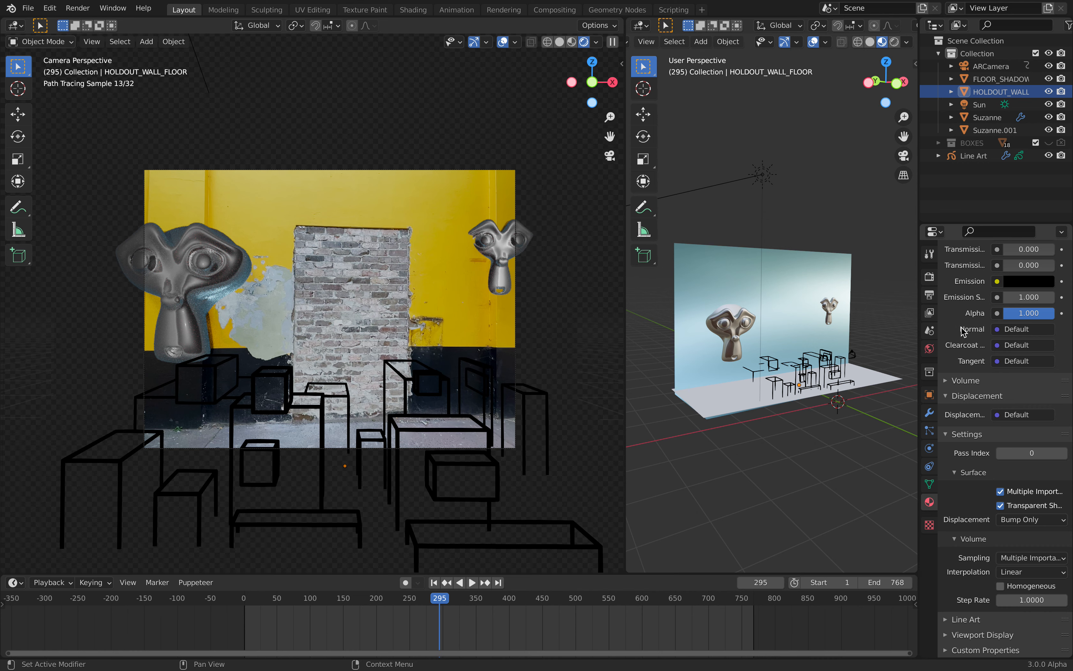
pyautogui.scroll(8, 970, 381)
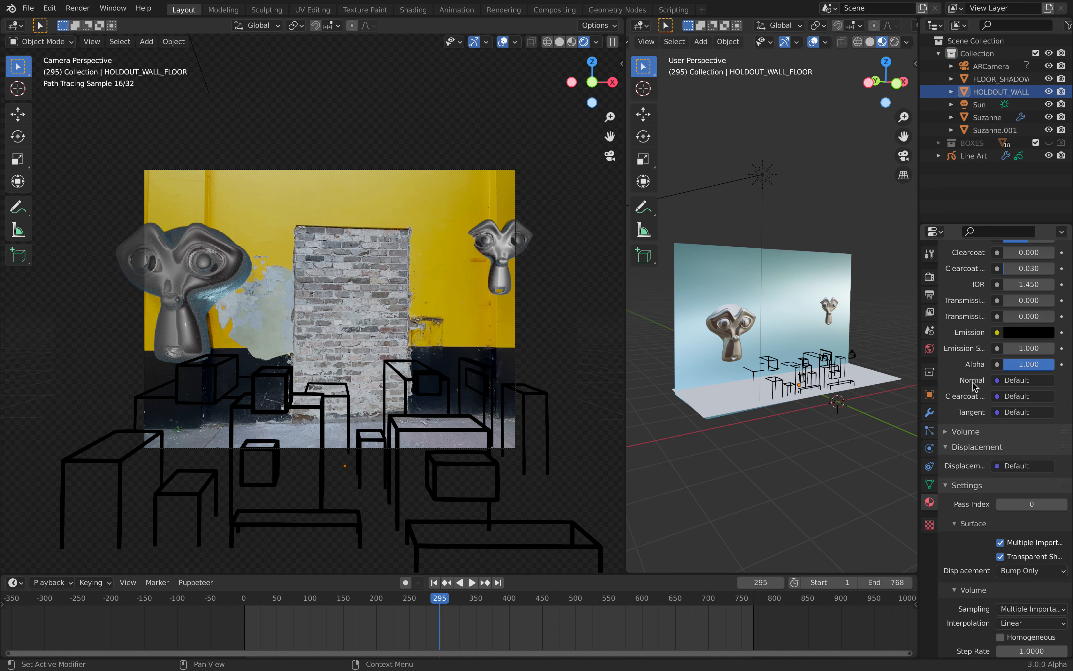
pyautogui.click(930, 395)
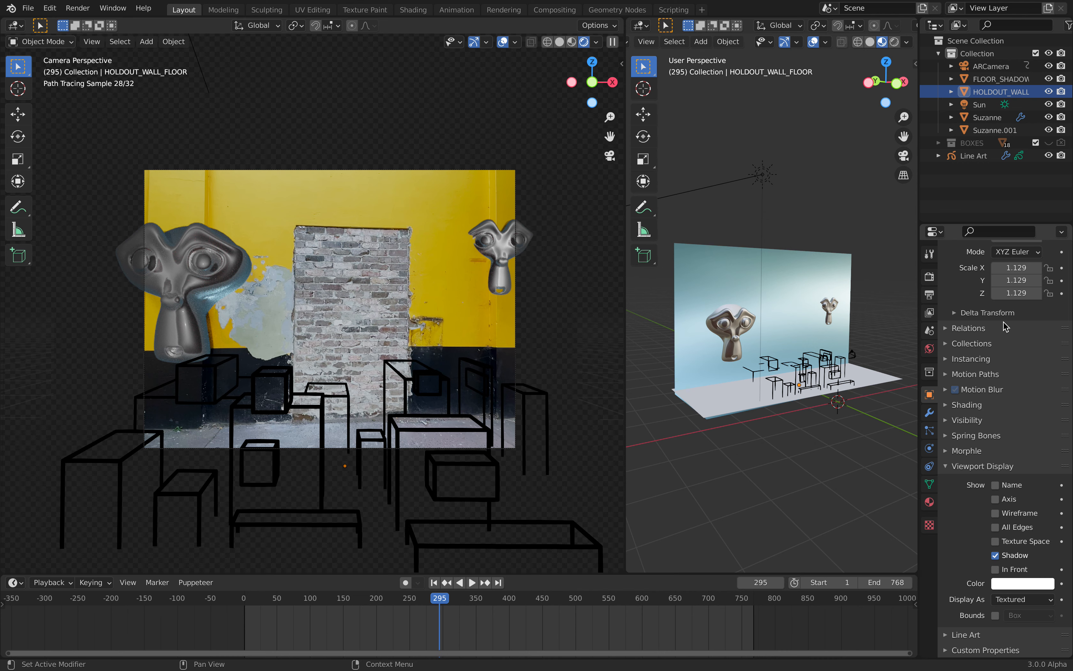
# - Select the FLOOR_SHADOW object and examine its material settings, including viewport display and custom properties, and return to its object settings
pyautogui.click(991, 81)
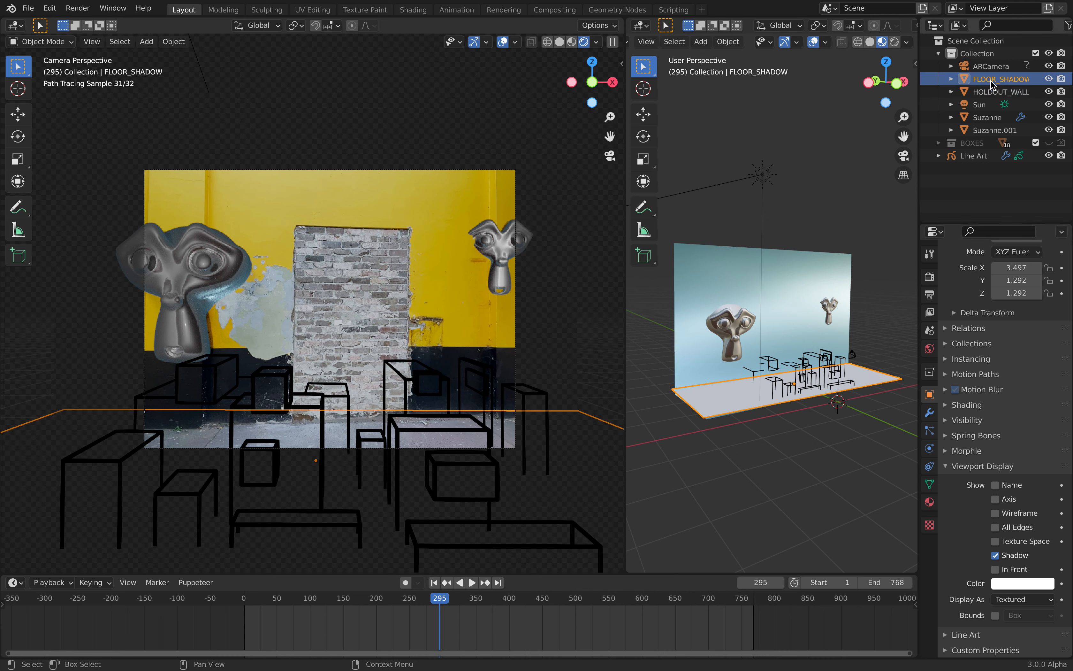
pyautogui.click(929, 502)
pyautogui.scroll(-10, 1016, 562)
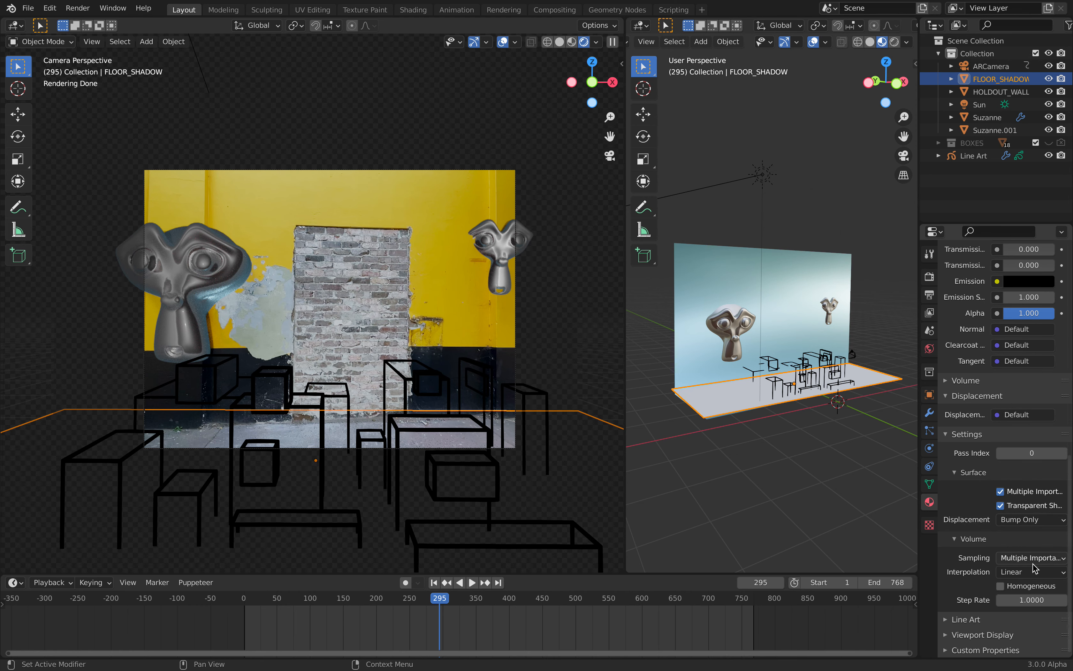
pyautogui.click(977, 629)
pyautogui.scroll(-7, 978, 630)
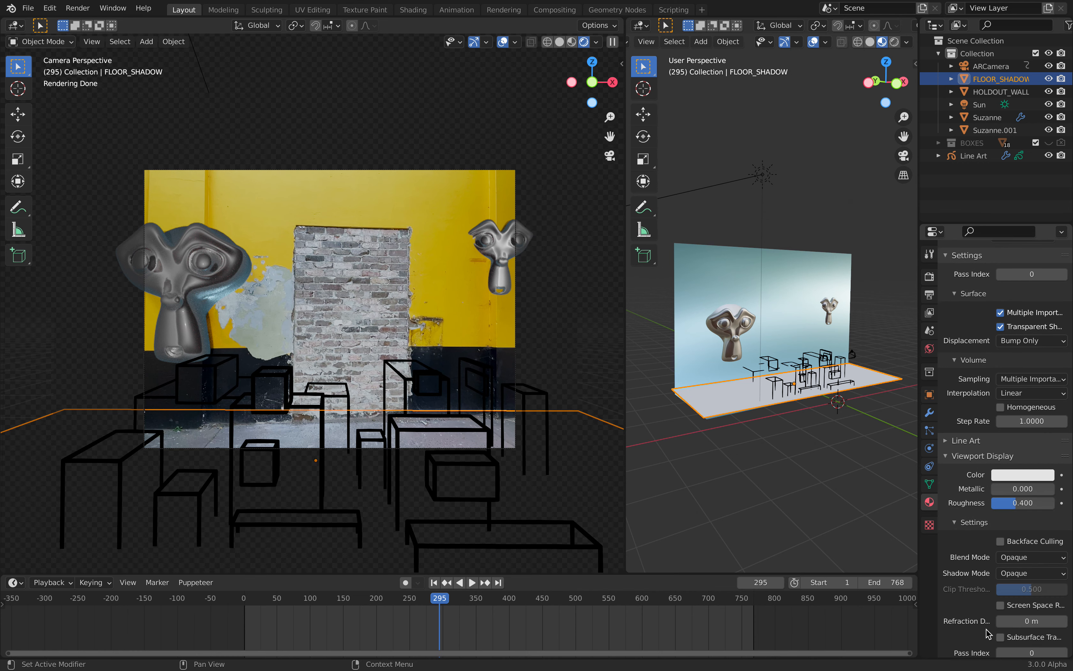
pyautogui.click(978, 650)
pyautogui.scroll(-2, 973, 554)
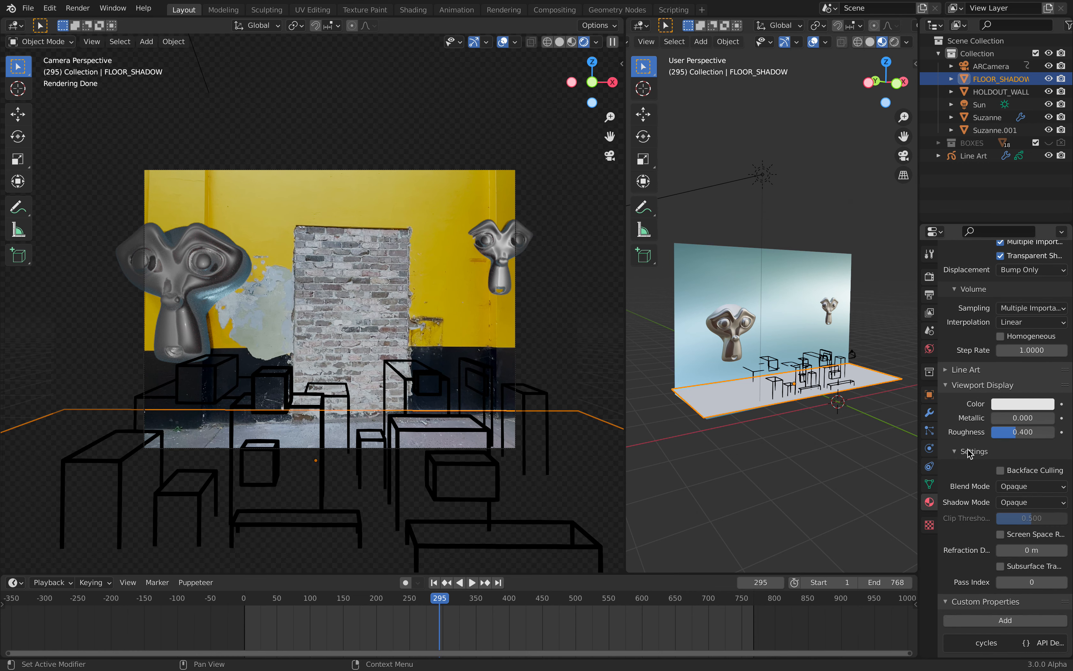
pyautogui.click(929, 394)
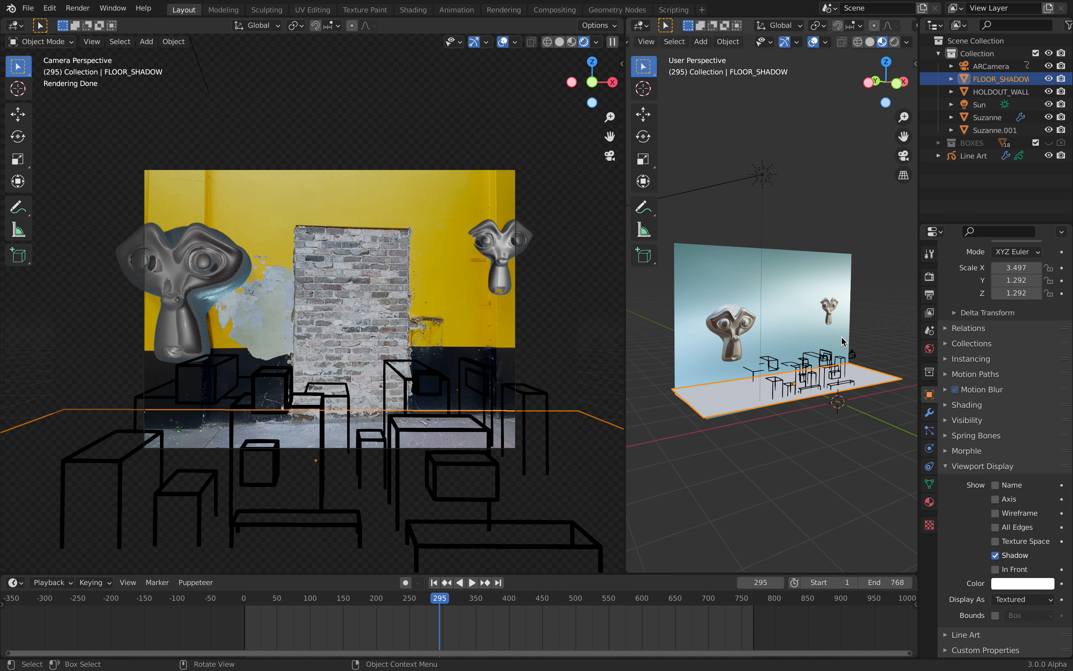
# - Inspect the mesh data and material settings of HOLDOUT_WALL_FLOOR, and the material of FLOOR_SHADOW, viewing the planes from another angle
pyautogui.click(806, 297)
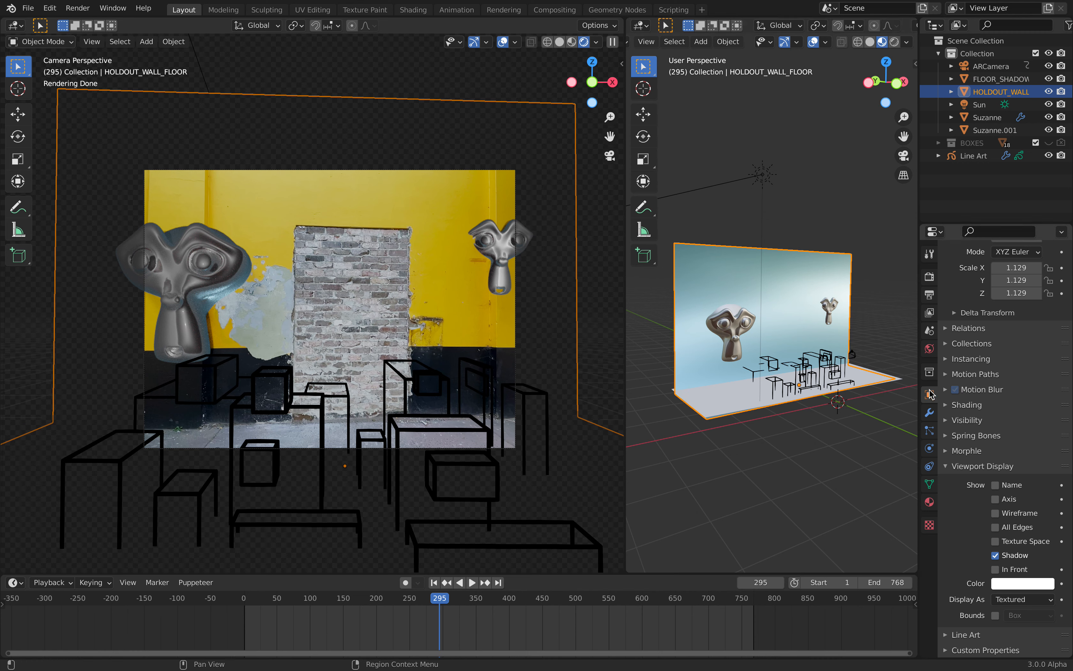
pyautogui.scroll(5, 940, 426)
pyautogui.click(929, 484)
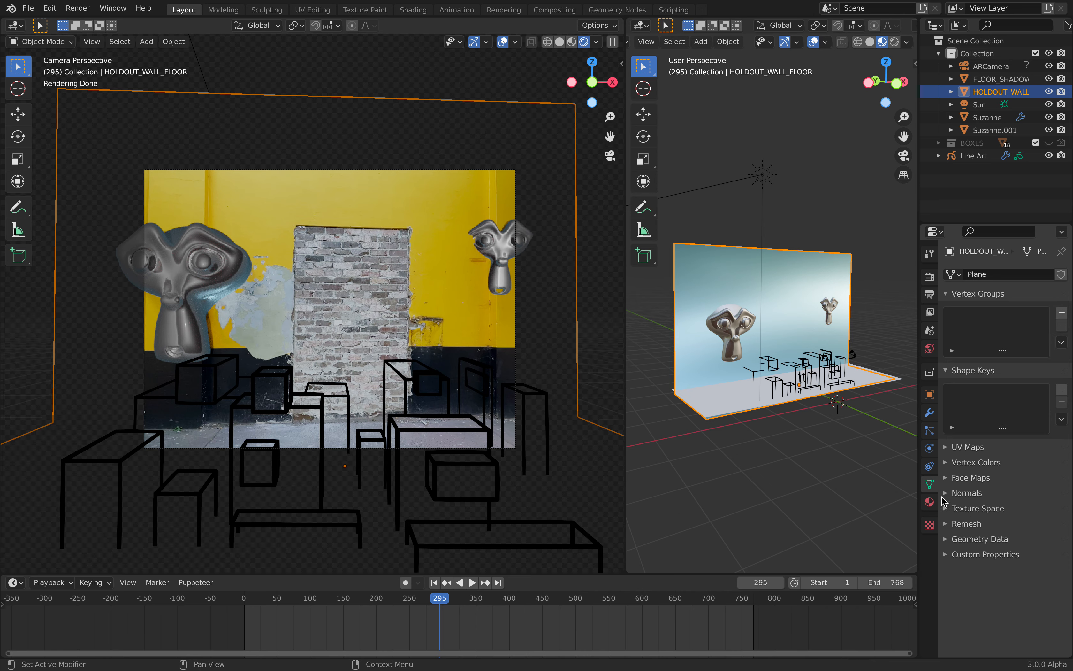
pyautogui.click(930, 502)
pyautogui.moveTo(760, 335); pyautogui.dragTo(829, 320, button='middle')
pyautogui.click(1001, 79)
pyautogui.moveTo(842, 213); pyautogui.dragTo(845, 248, button='middle')
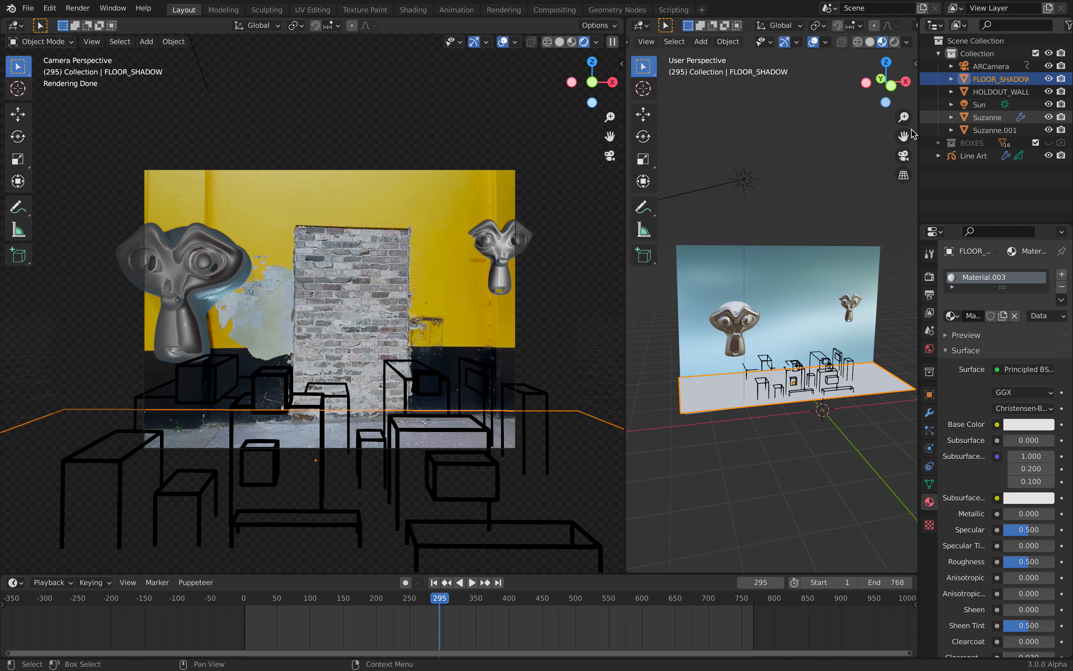
pyautogui.moveTo(781, 310)
pyautogui.mouseDown(button='middle')
pyautogui.moveTo(864, 306)
pyautogui.moveTo(780, 319)
pyautogui.mouseUp(button='middle')
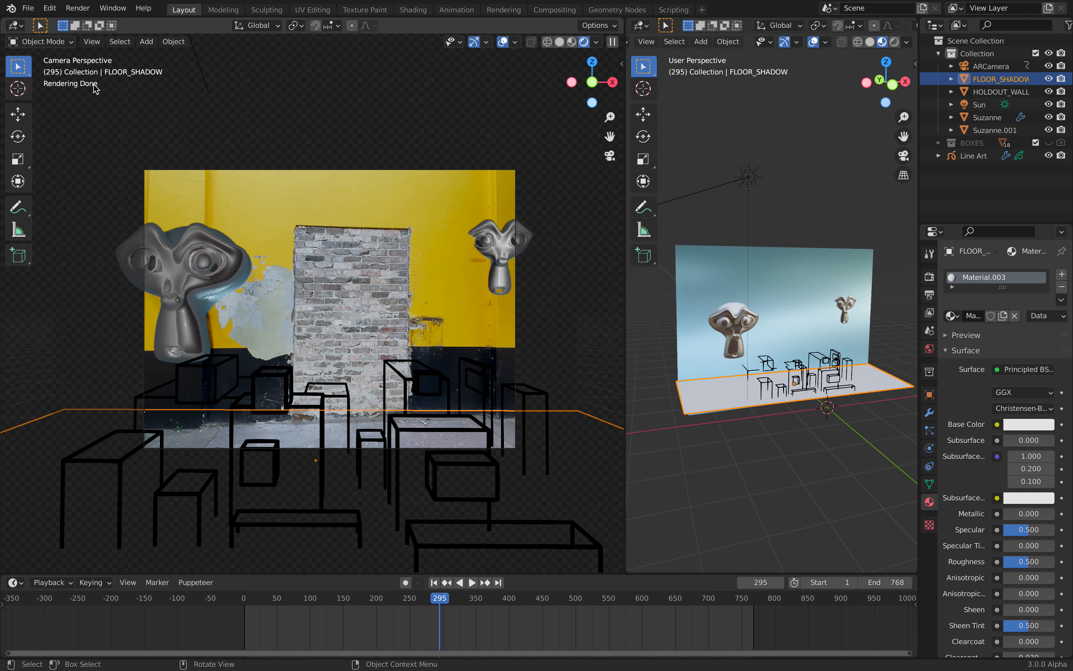
# - Start a new General scene without saving changes and delete all default objects
pyautogui.click(28, 8)
pyautogui.moveTo(114, 22)
pyautogui.click(160, 22)
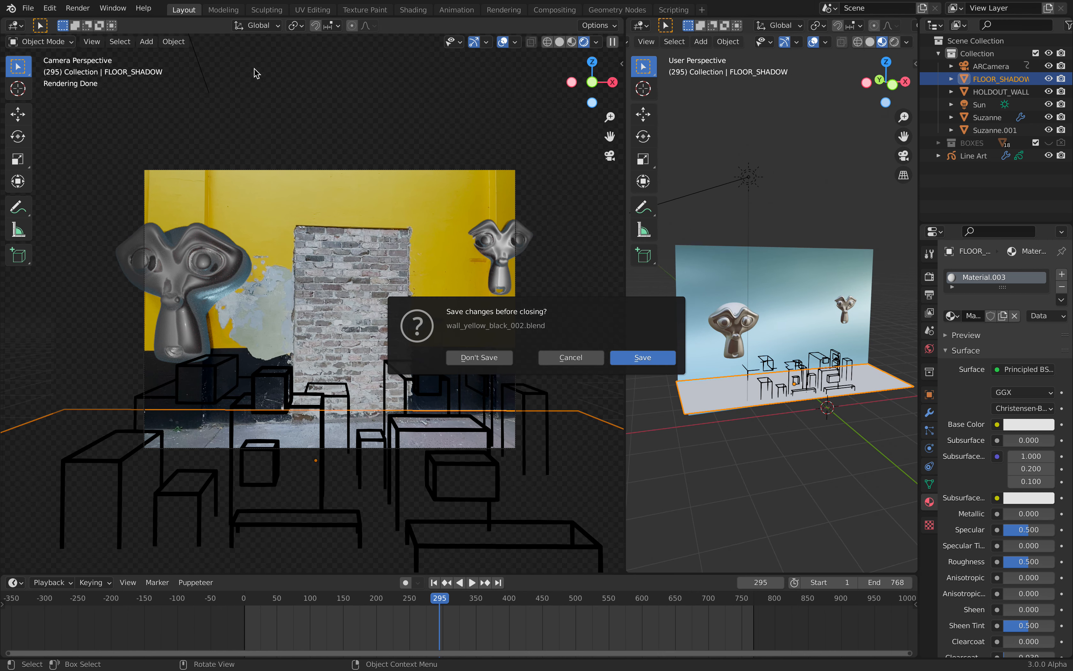
pyautogui.click(500, 357)
pyautogui.hotkey('alt', 'a')
pyautogui.press('a')
pyautogui.press('Delete')
# - Search the add-ons preferences for "hitfi" and expand the details of the HitFilm AR App Composite import add-on
pyautogui.click(50, 8)
pyautogui.click(117, 211)
pyautogui.hotkey('ctrl', ',')
pyautogui.click(385, 89)
pyautogui.write('hitfi')
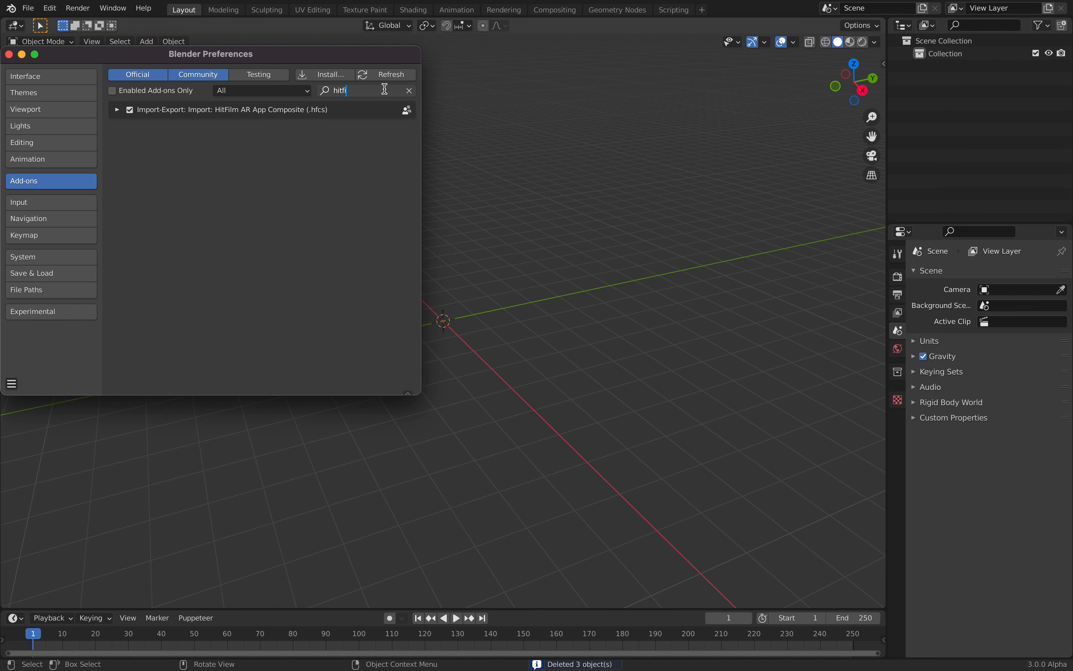
pyautogui.click(117, 110)
pyautogui.click(117, 111)
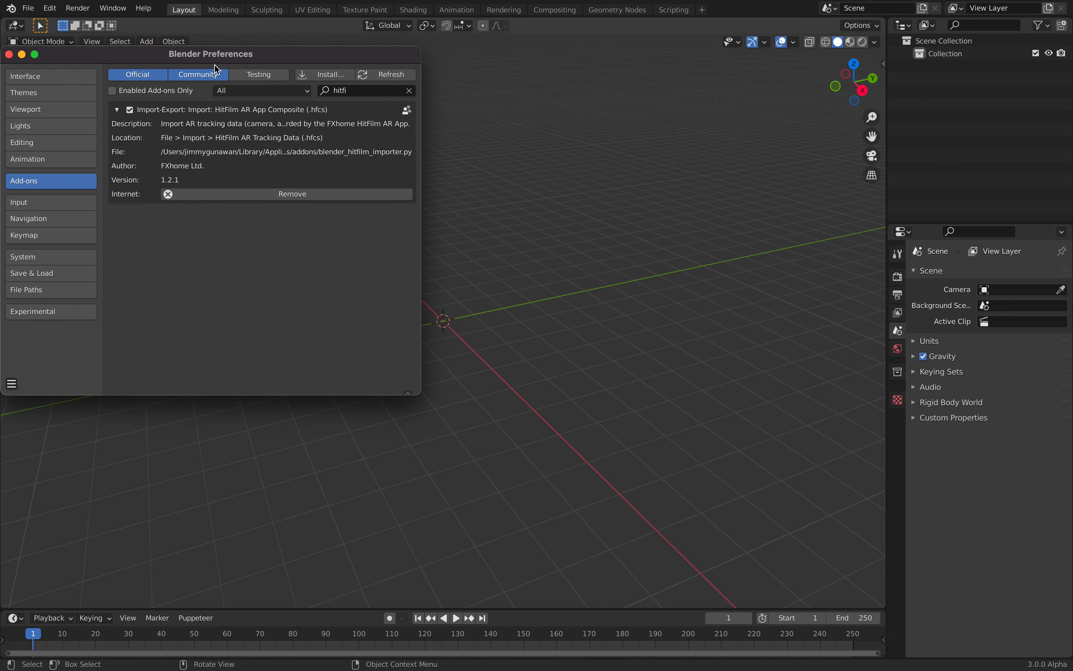
# - Enlarge the preferences window to read the full add-on details, including the import location, and close it
pyautogui.moveTo(213, 57); pyautogui.dragTo(308, 85)
pyautogui.moveTo(512, 417); pyautogui.dragTo(673, 511)
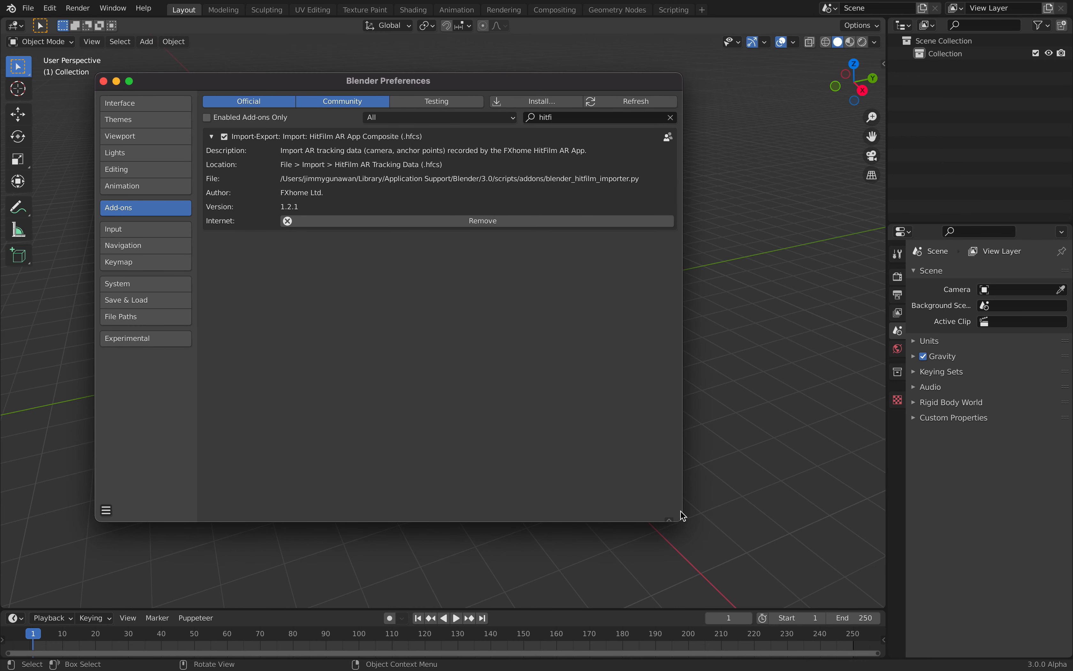
pyautogui.moveTo(684, 475); pyautogui.dragTo(690, 475)
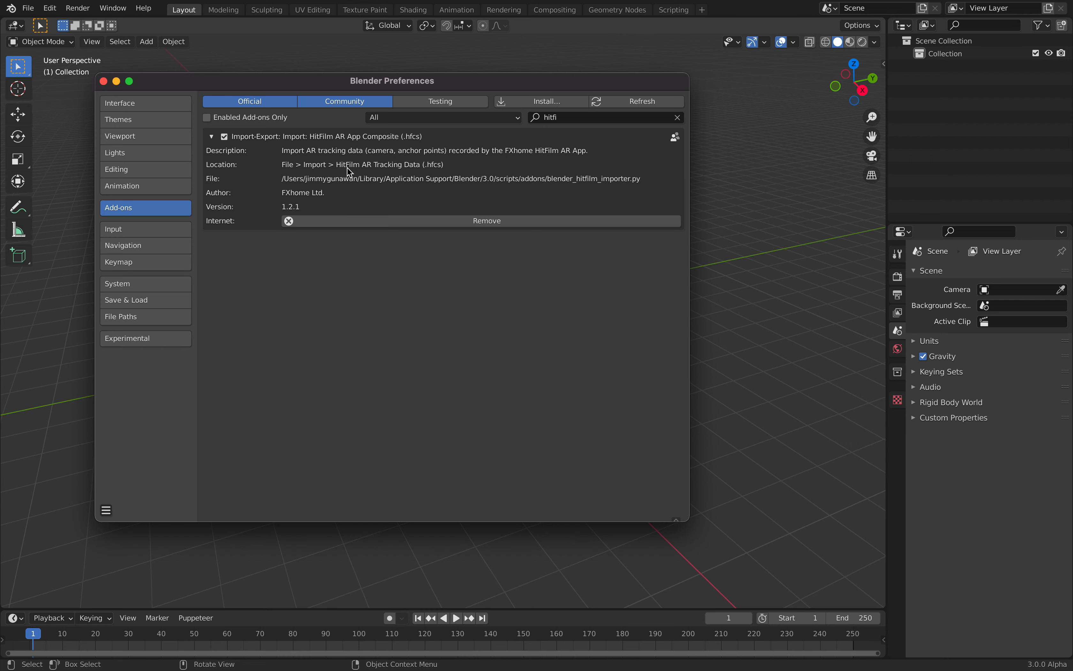
pyautogui.click(104, 81)
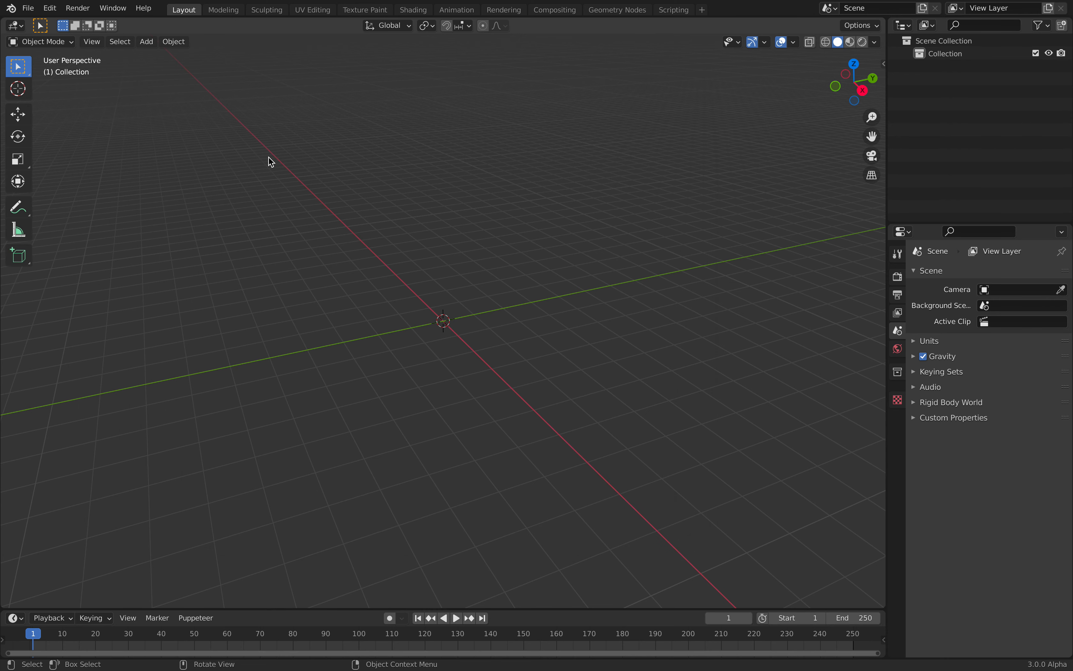
# - Import the HitFilm AR tracking data file 2021_05_28_1515250390.hfcs from the Downloads folder in Finder into the empty Blender scene
pyautogui.hotkey('ctrl', 'Left')
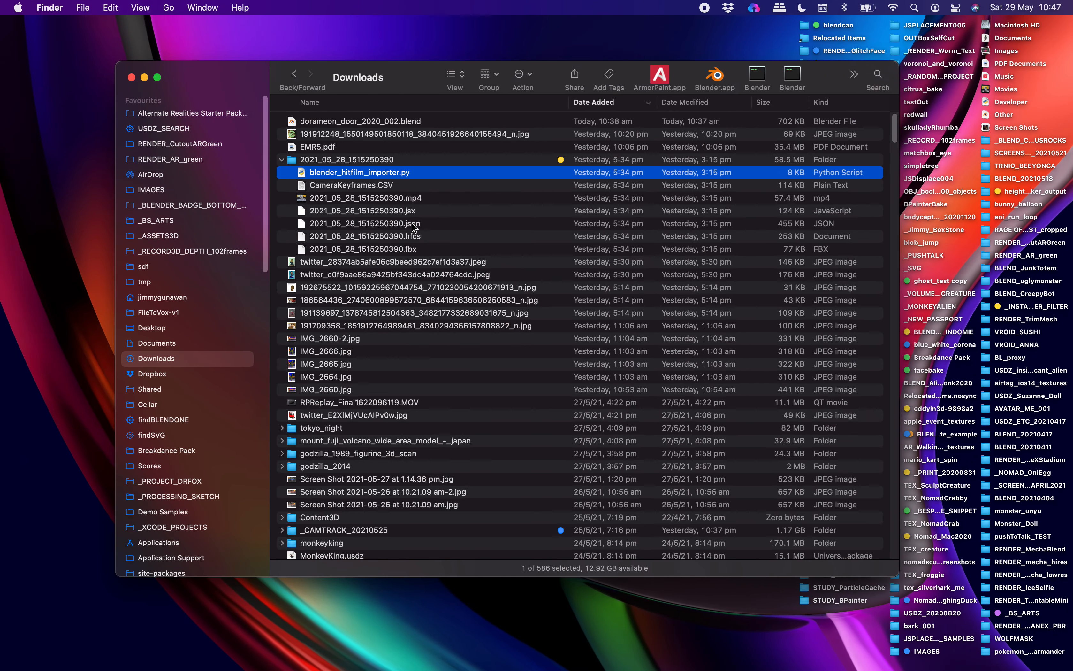
pyautogui.hotkey('ctrl', 'Right')
pyautogui.click(28, 8)
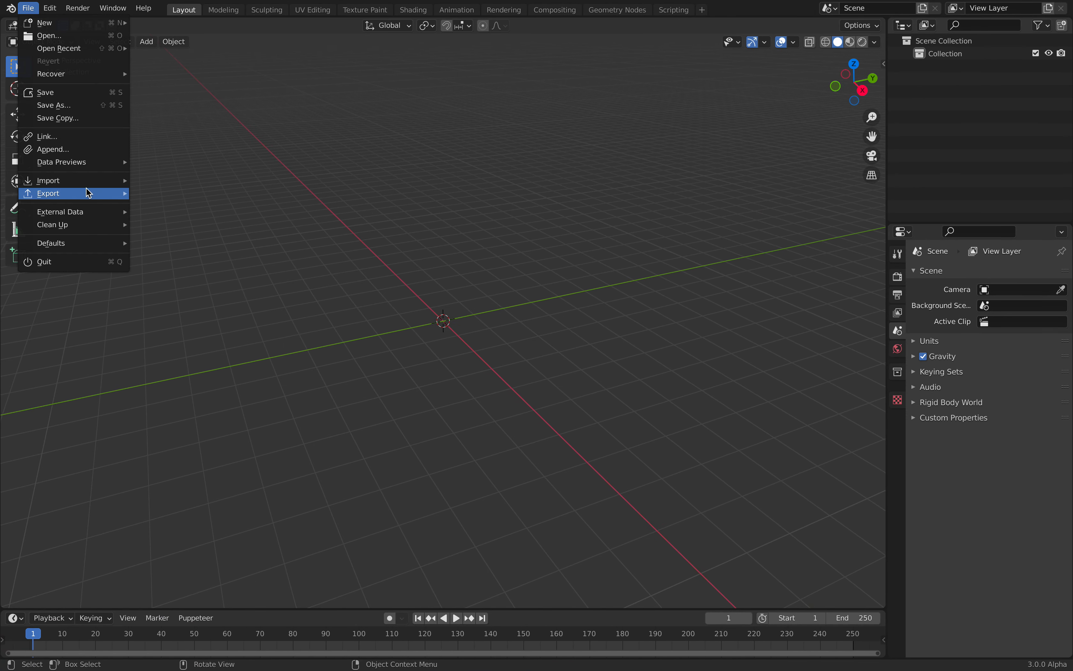
pyautogui.moveTo(87, 180)
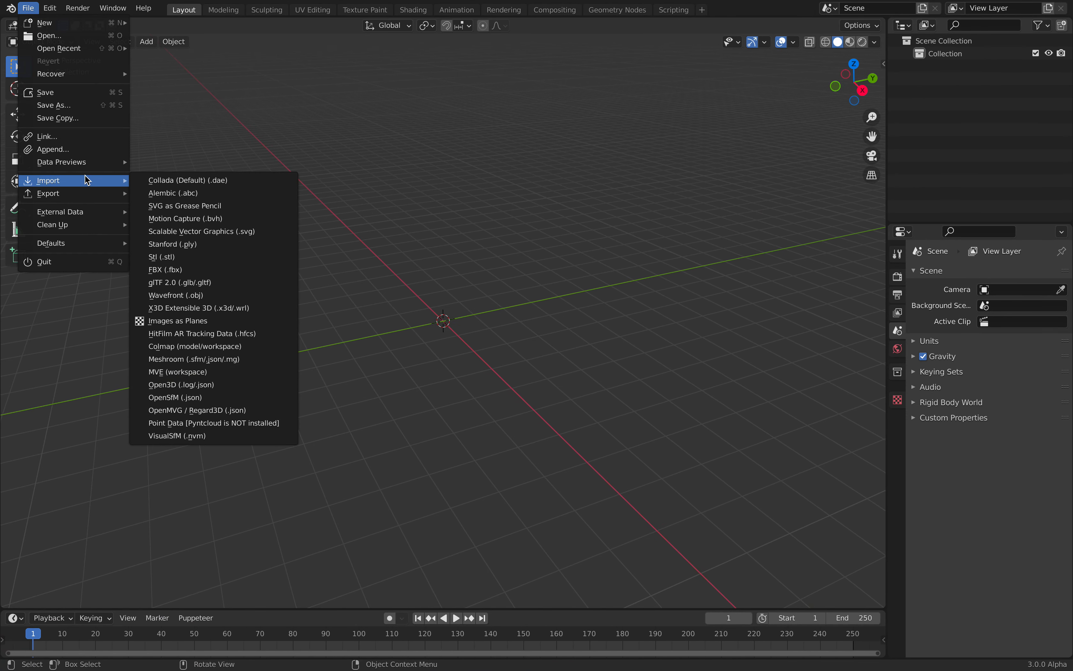
pyautogui.click(257, 337)
pyautogui.hotkey('ctrl', 'Left')
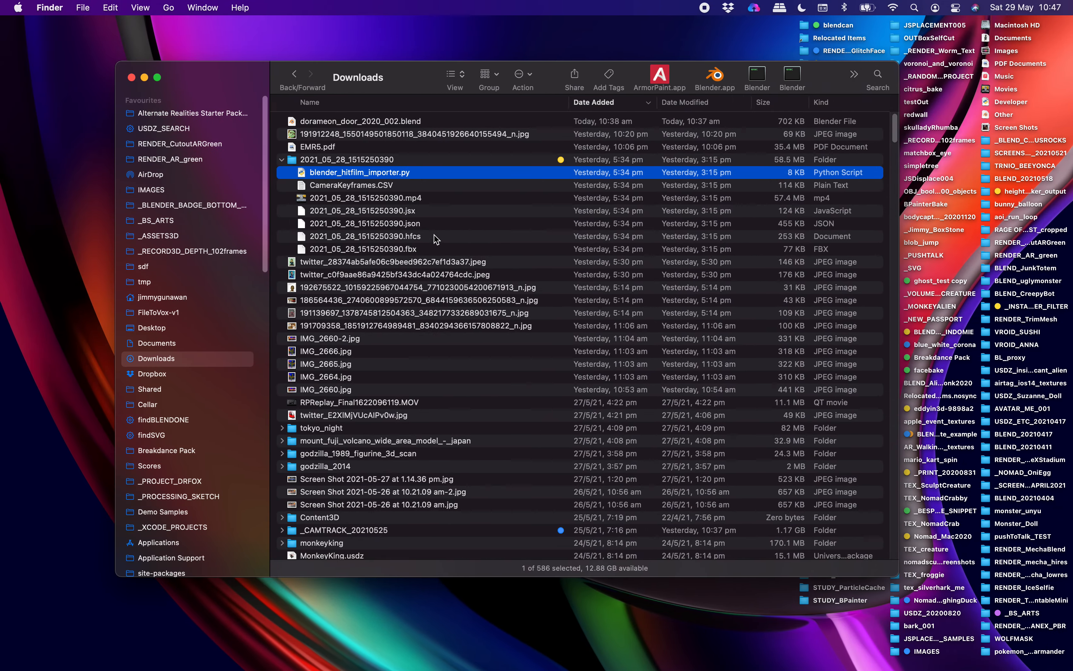
pyautogui.moveTo(427, 239); pyautogui.dragTo(593, 279)
pyautogui.hotkey('ctrl', 'Right')
pyautogui.doubleClick(446, 101)
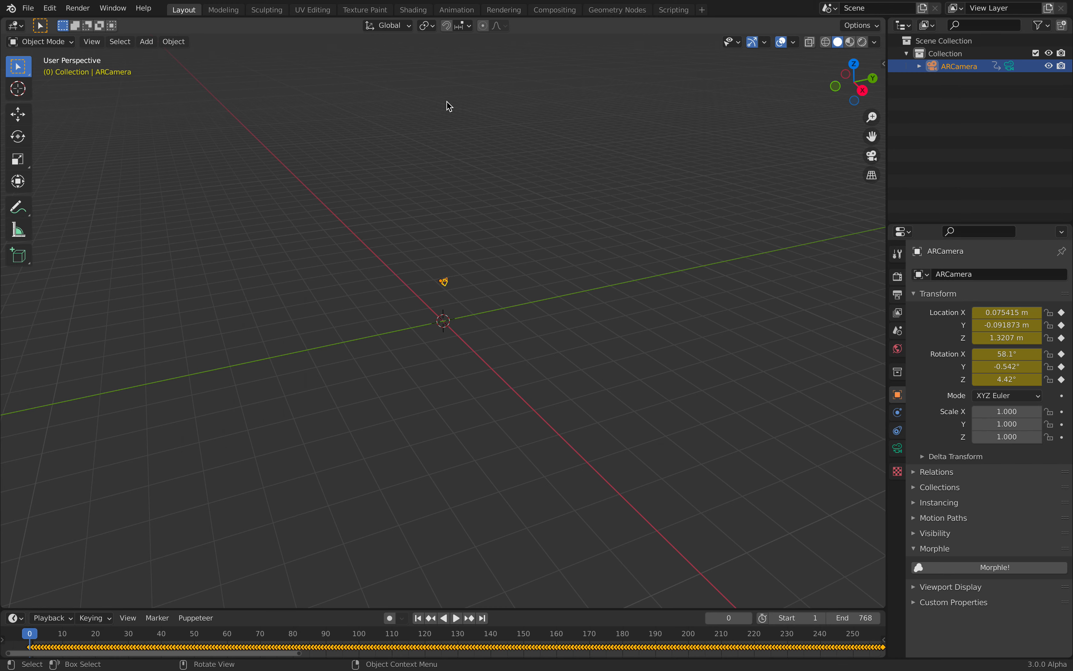
# - Orbit to the imported camera and play back its tracked motion, stopping at frame 104
pyautogui.moveTo(527, 300); pyautogui.dragTo(607, 298, button='middle')
pyautogui.click(501, 254)
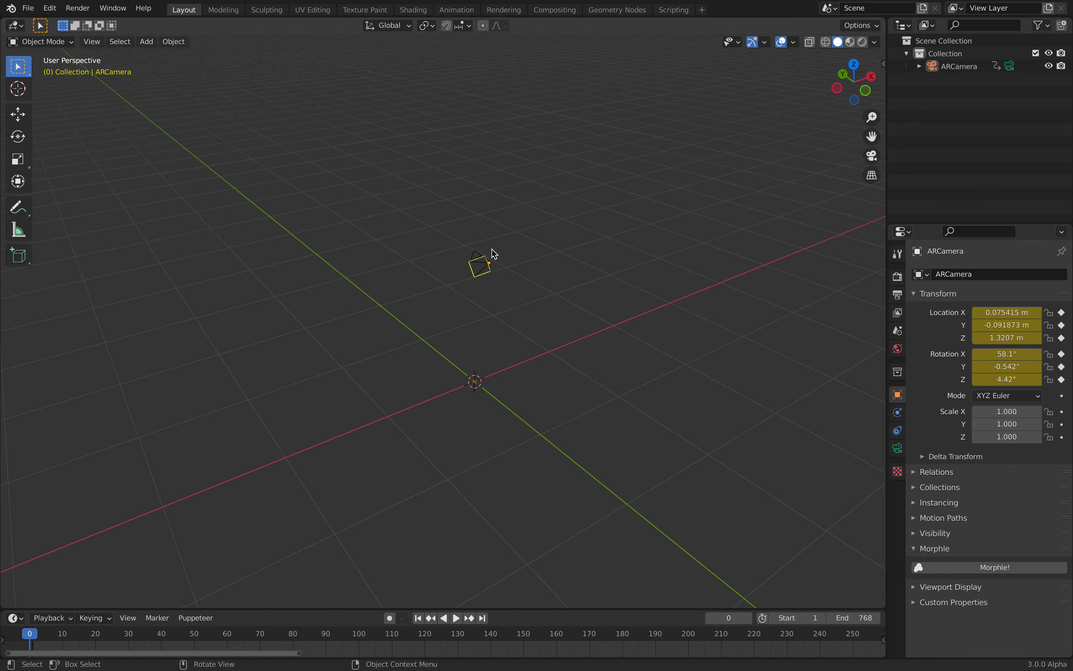
pyautogui.press('space')
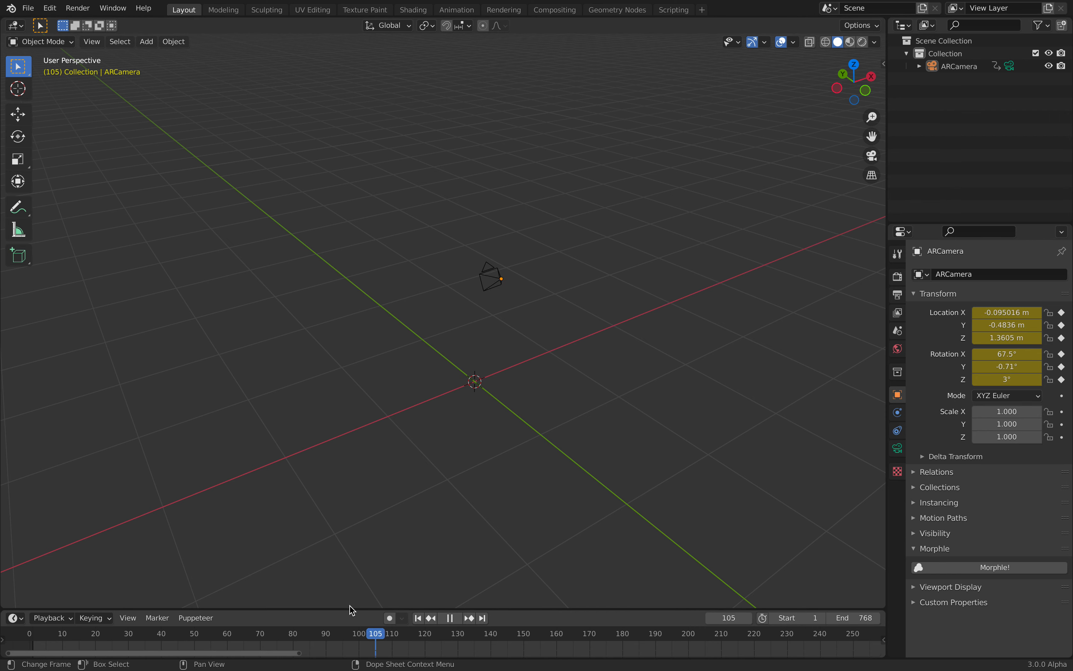
pyautogui.press('space')
# - Select ARCamera and check the scene's render settings and output resolution, frame range and frame rate
pyautogui.click(500, 284)
pyautogui.moveTo(500, 284); pyautogui.dragTo(544, 323, button='middle')
pyautogui.click(898, 276)
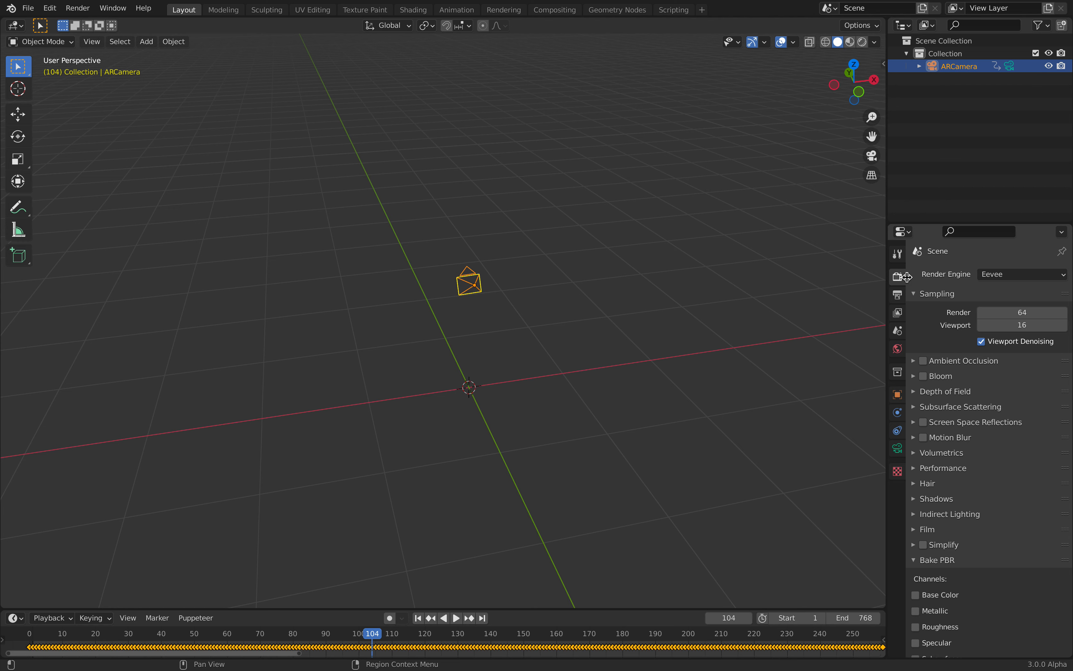
pyautogui.click(898, 294)
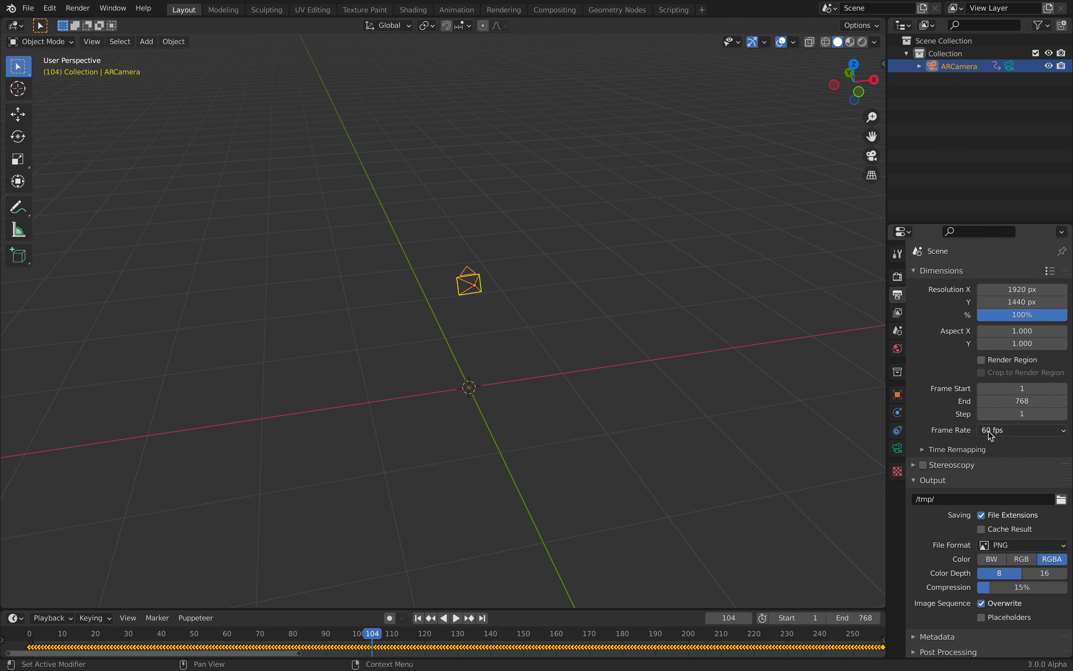
# - Look through ARCamera, enlarge the timeline, and play and scrub the camera motion, ending at frame 73
pyautogui.moveTo(683, 188); pyautogui.dragTo(657, 162, button='middle')
pyautogui.click(871, 156)
pyautogui.scroll(-2, 523, 284)
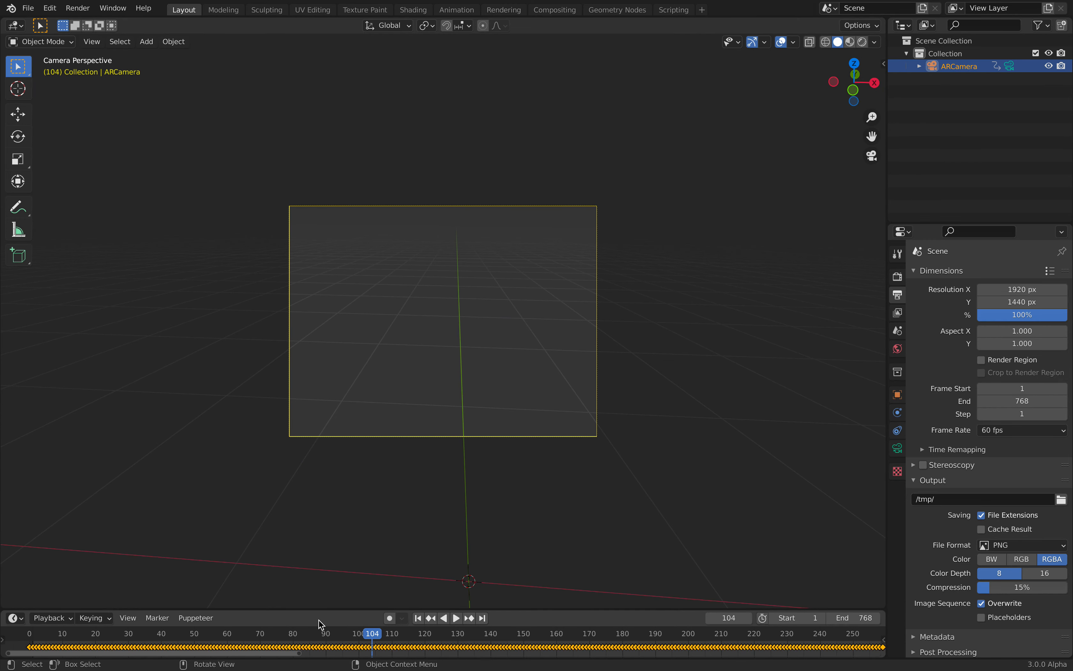
pyautogui.moveTo(318, 610); pyautogui.dragTo(318, 575)
pyautogui.press('space')
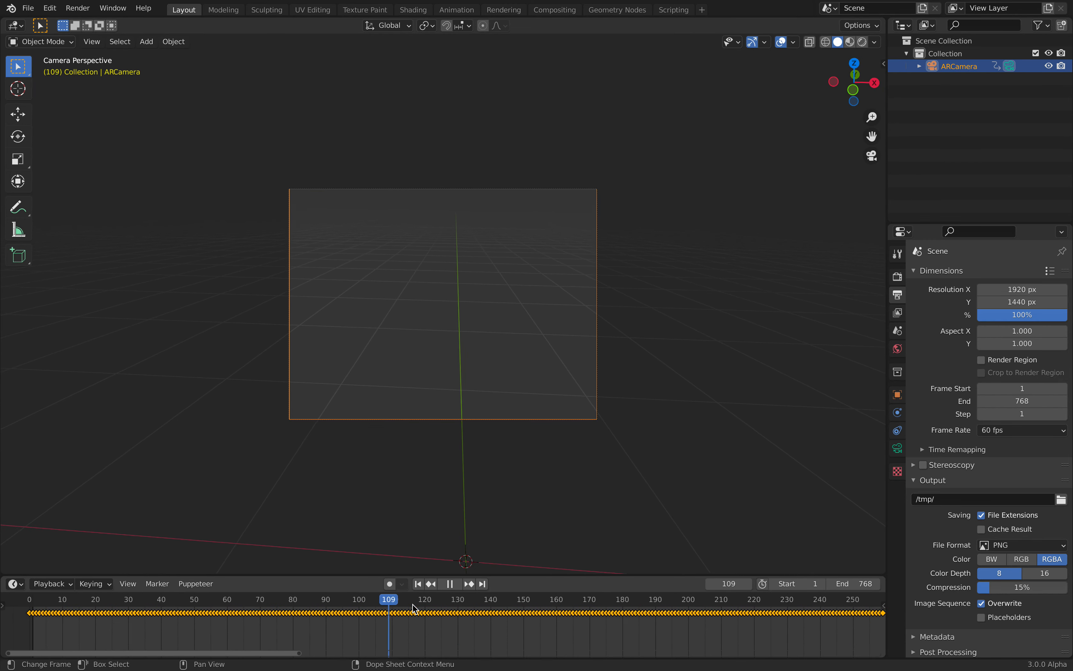
pyautogui.moveTo(614, 603); pyautogui.dragTo(336, 566)
pyautogui.moveTo(381, 603); pyautogui.dragTo(270, 560)
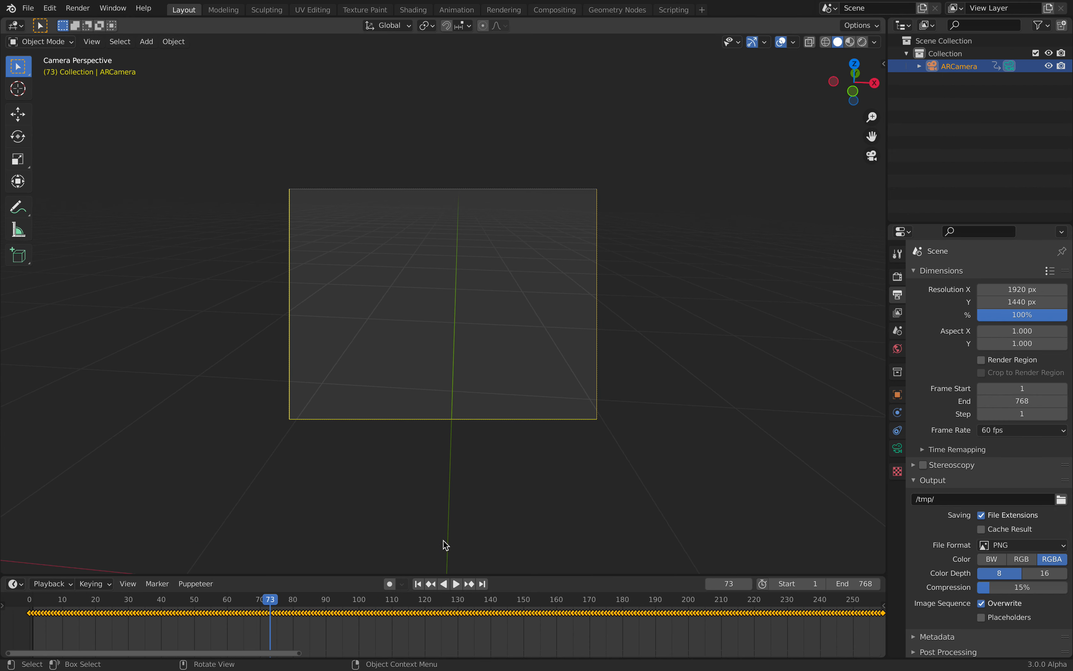
# - Enable background images for ARCamera and add a background entry with Movie Clip as its source
pyautogui.click(898, 455)
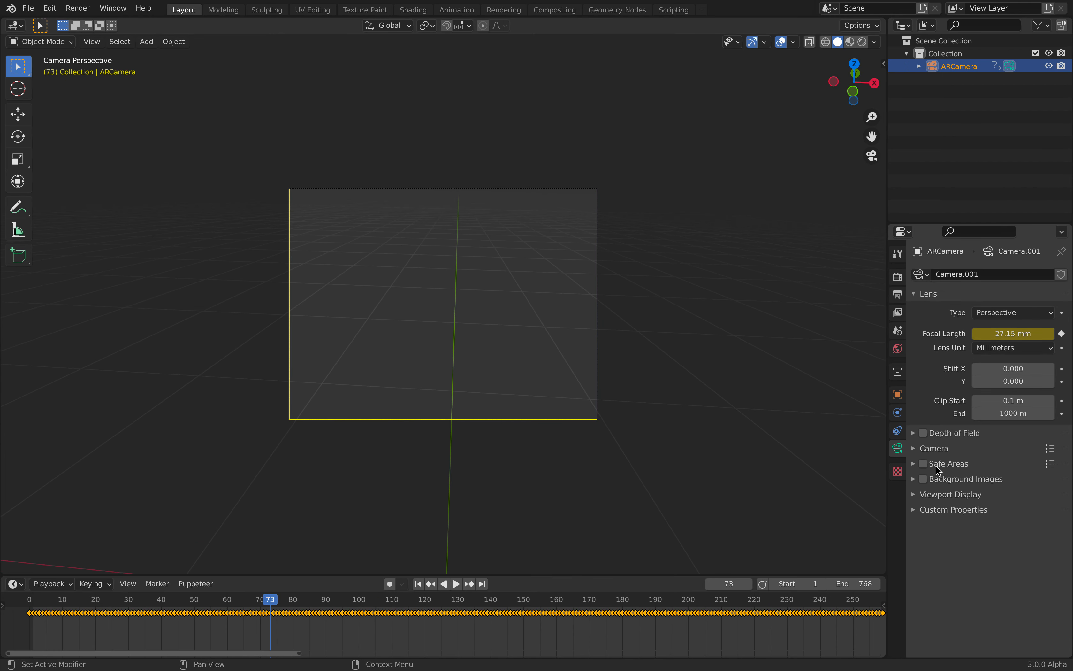
pyautogui.click(944, 479)
pyautogui.click(990, 498)
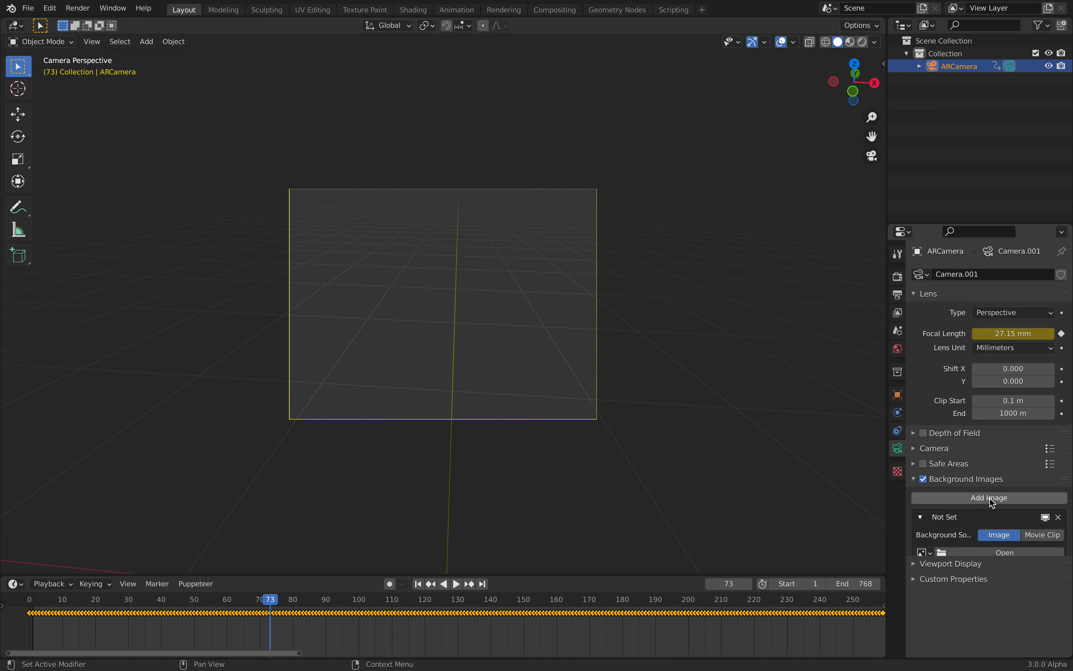
pyautogui.click(1040, 534)
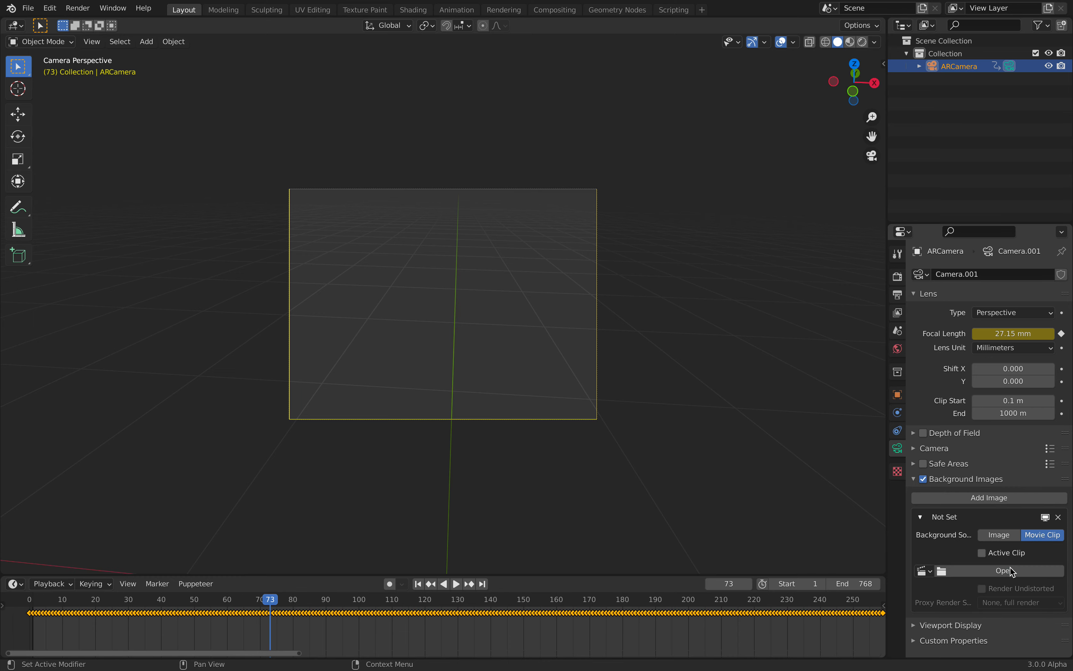
# - Load 2021_05_28_1515250390.mp4 from the Downloads subfolder as the camera's background clip and set its opacity to 1.000
pyautogui.click(1012, 572)
pyautogui.hotkey('ctrl', 'Left')
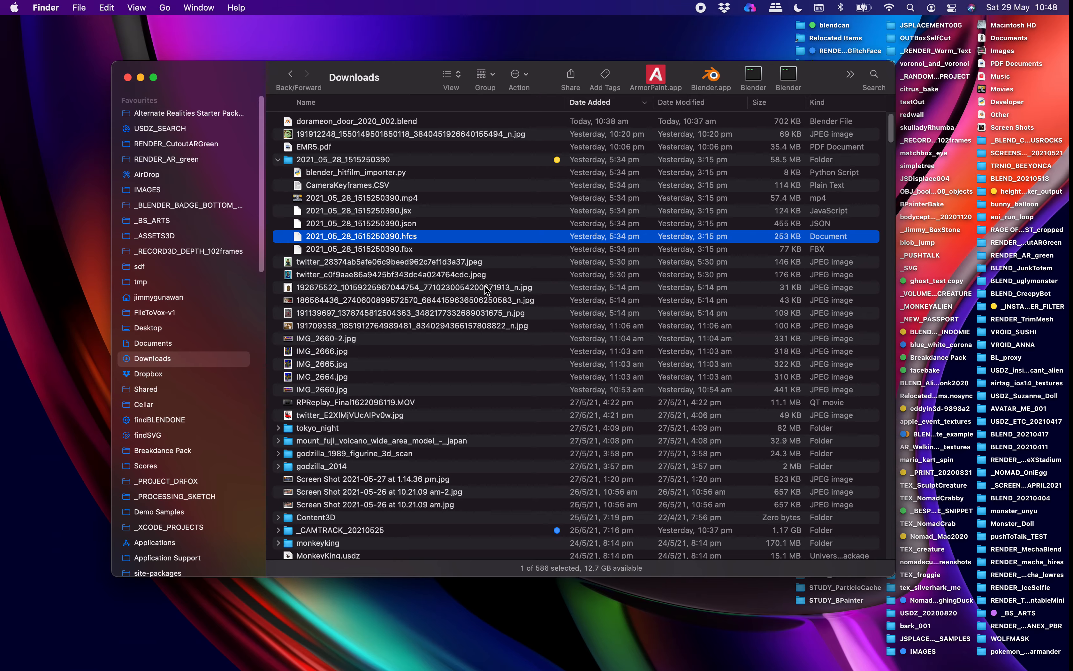
pyautogui.click(406, 200)
pyautogui.moveTo(397, 200); pyautogui.dragTo(550, 288)
pyautogui.hotkey('ctrl', 'Right')
pyautogui.click(485, 102)
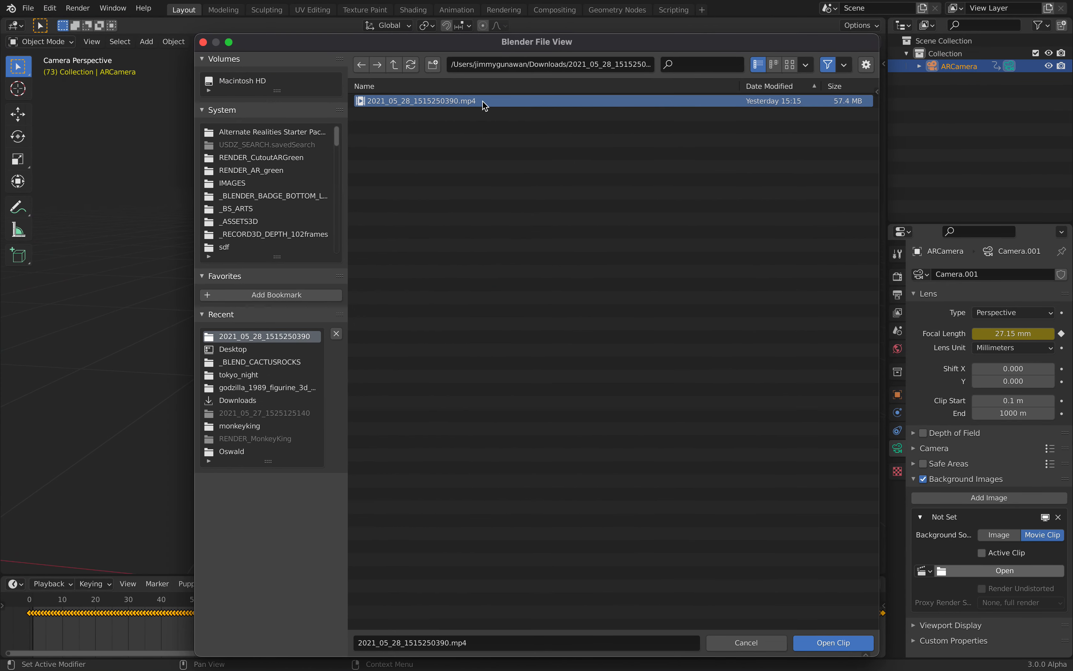
pyautogui.doubleClick(484, 102)
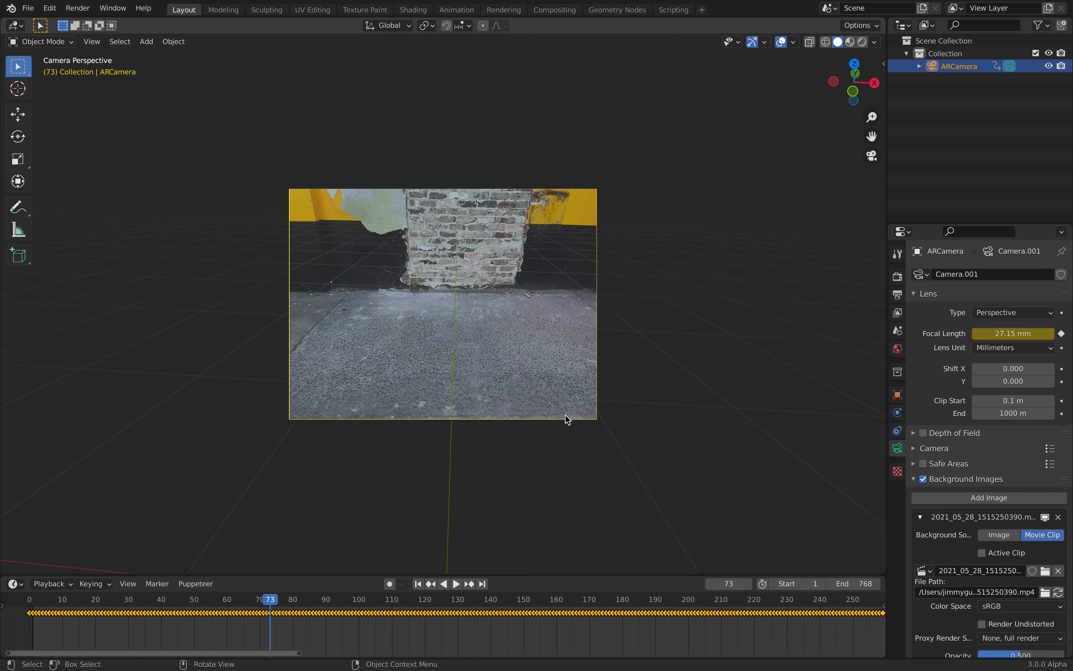
pyautogui.scroll(-5, 1020, 533)
pyautogui.moveTo(1029, 533); pyautogui.dragTo(1067, 533)
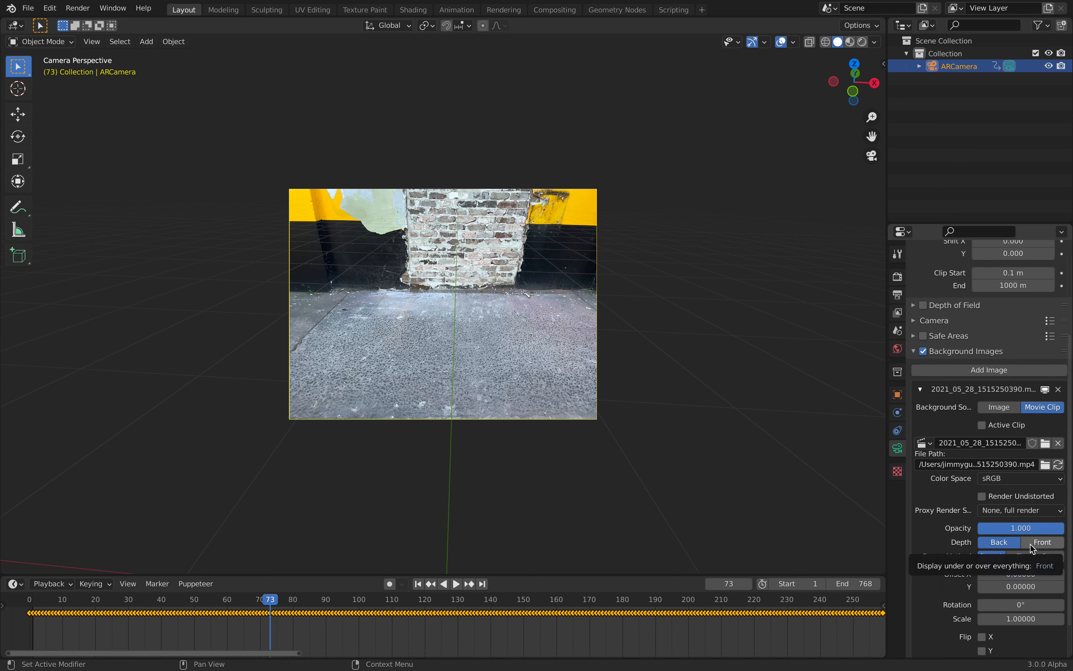
# - Shift all ARCamera keyframes one frame later in the timeline so the animation starts at frame 1
pyautogui.moveTo(233, 601); pyautogui.dragTo(183, 548)
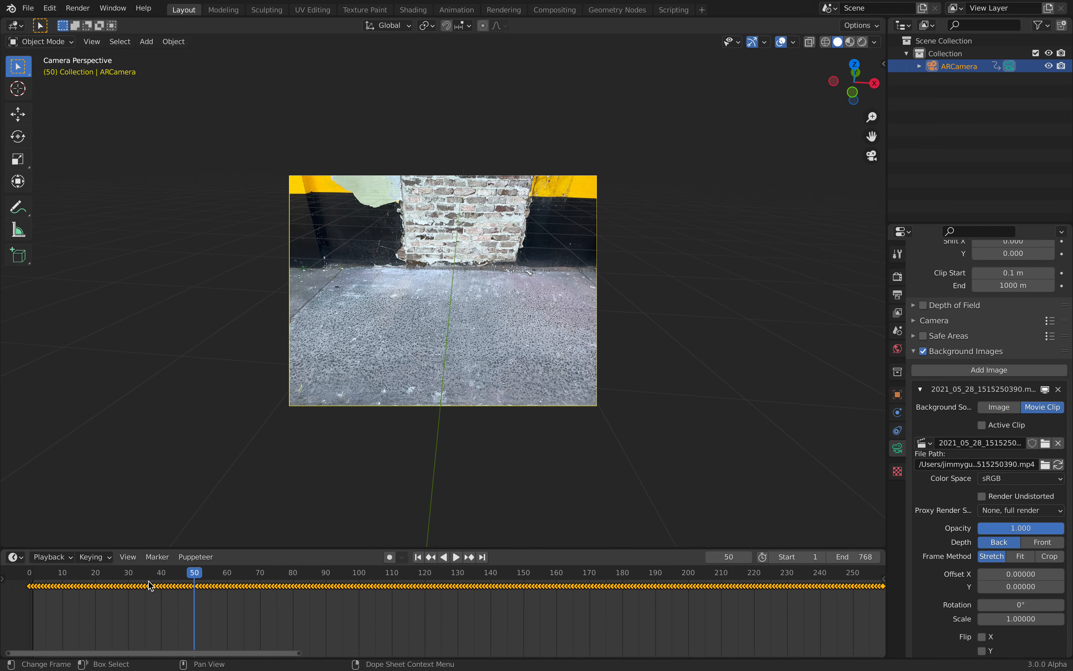
pyautogui.moveTo(148, 581); pyautogui.dragTo(450, 626, button='middle')
pyautogui.scroll(16, 450, 626)
pyautogui.moveTo(180, 612); pyautogui.dragTo(343, 618, button='middle')
pyautogui.scroll(4, 344, 617)
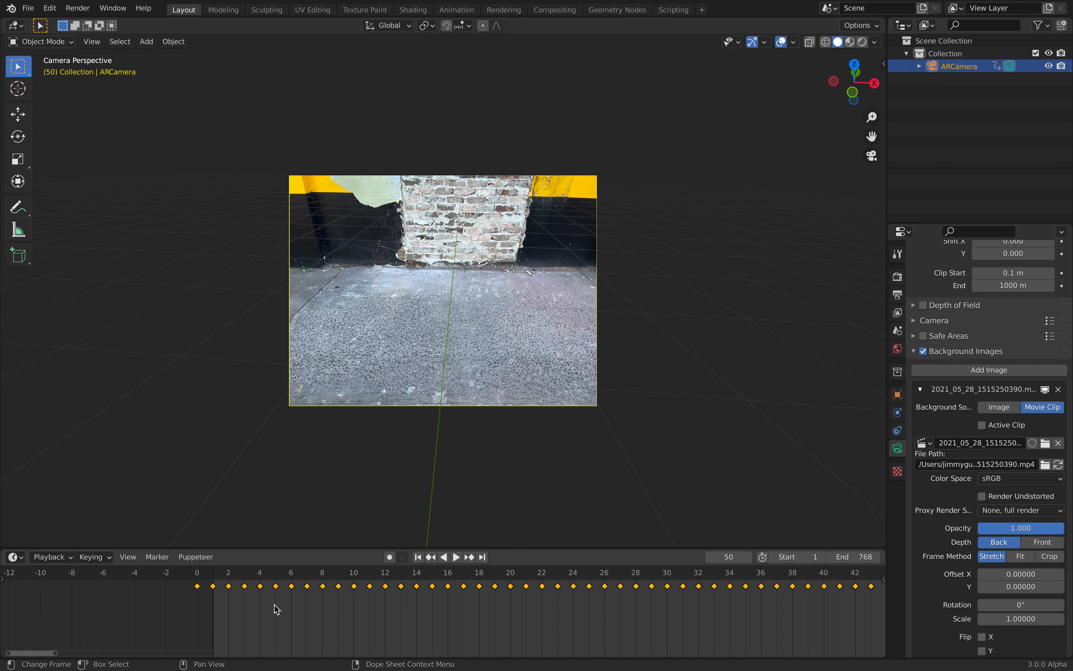
pyautogui.press('g')
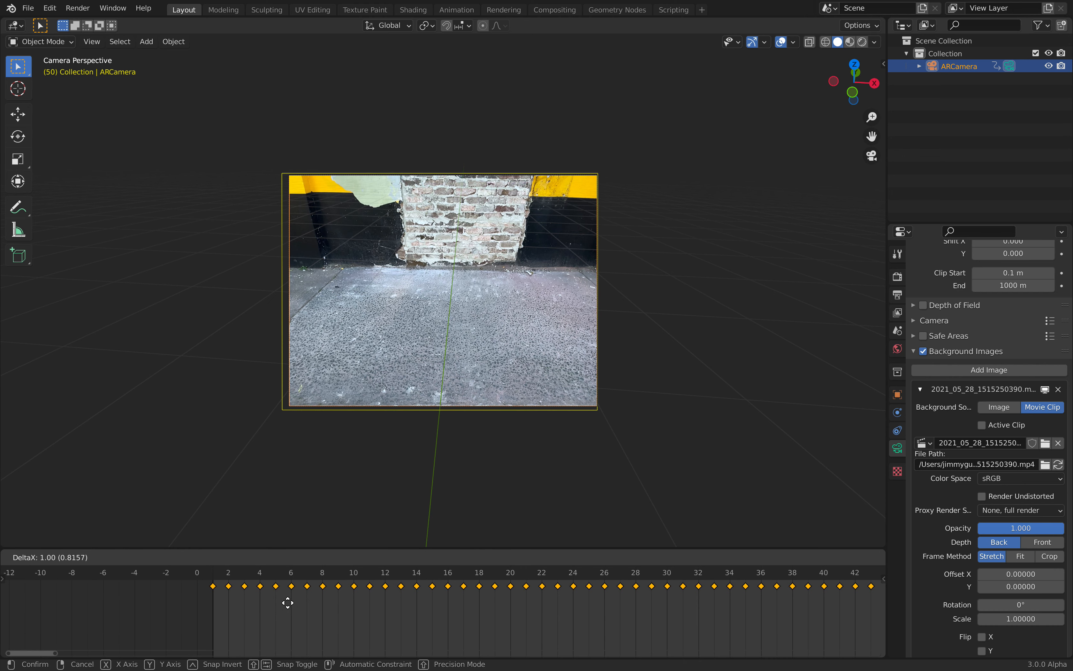
pyautogui.click(288, 600)
# - Play the footage with the shifted camera keyframes to check the alignment, stop at frame 24, and deselect ARCamera
pyautogui.click(304, 569)
pyautogui.press('space')
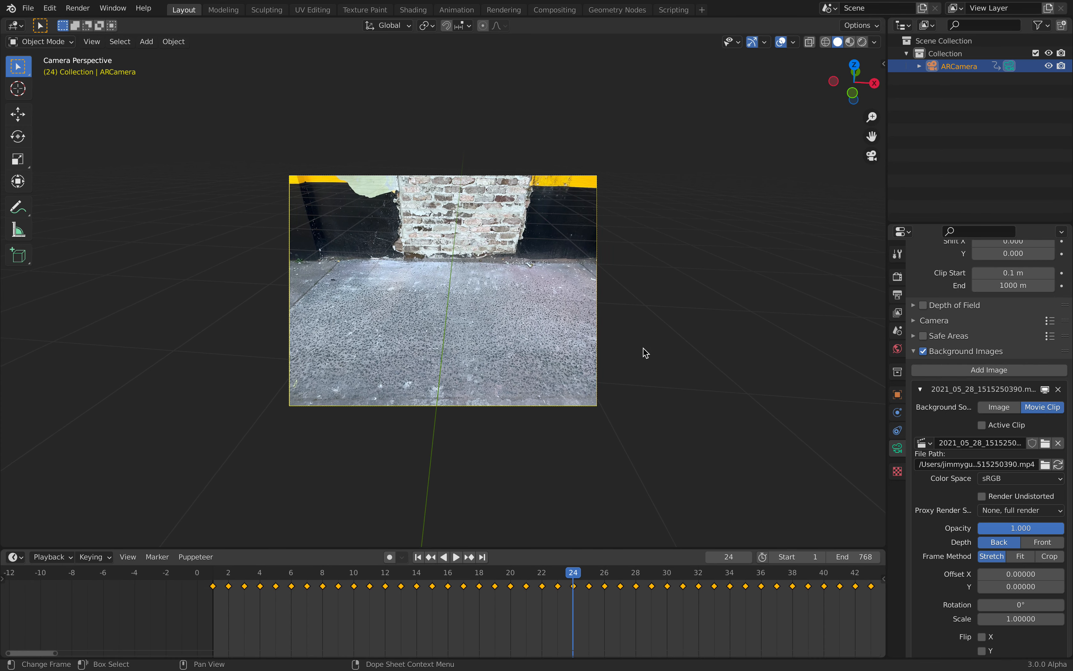
pyautogui.click(635, 339)
pyautogui.press('space')
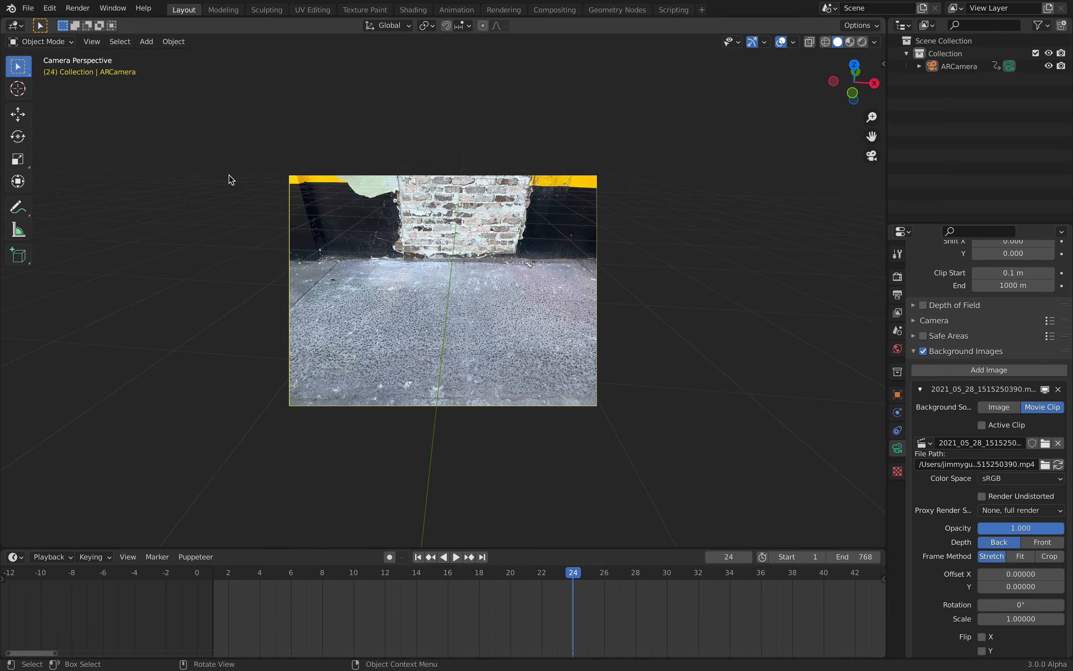
pyautogui.click(29, 8)
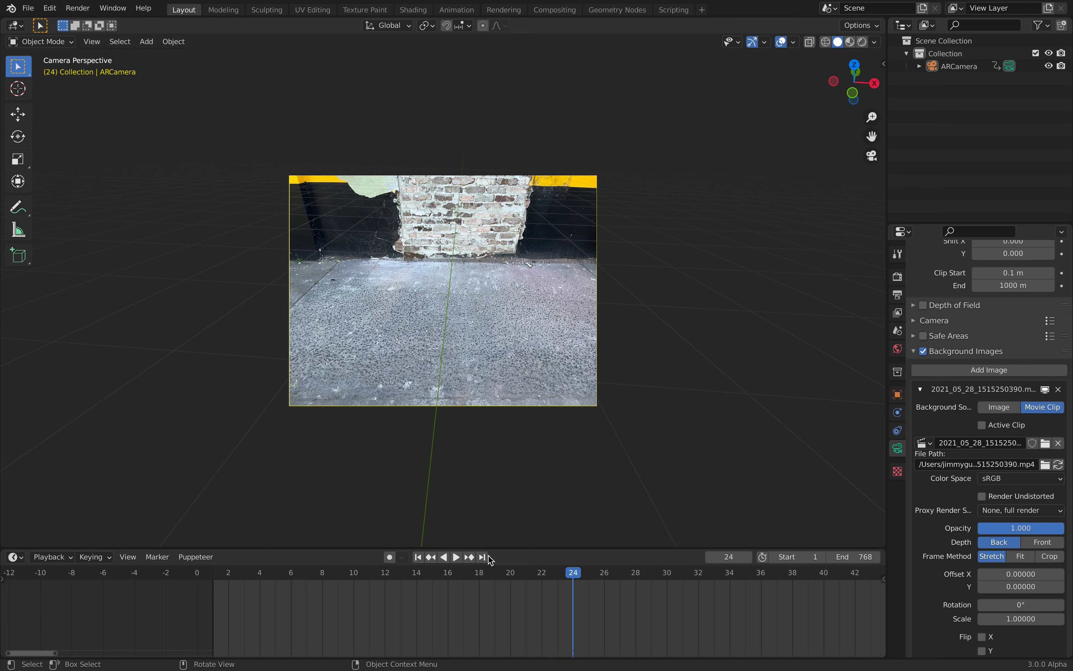
# - Save the scene to the Desktop as thewall_001.blend
pyautogui.click(383, 642)
pyautogui.click(384, 642)
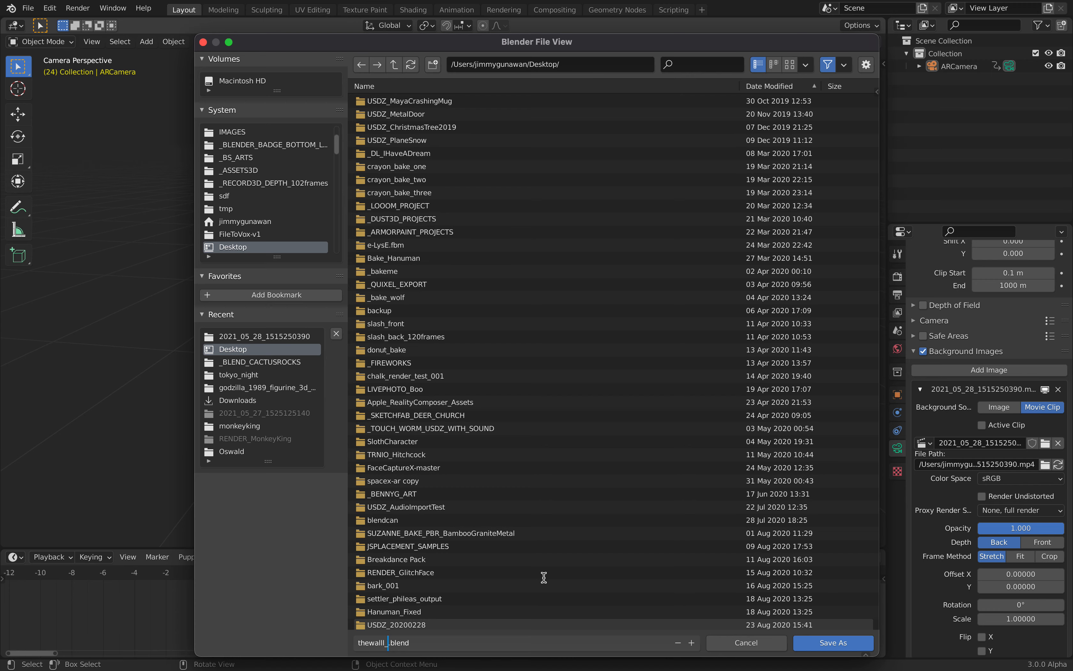
pyautogui.write('001')
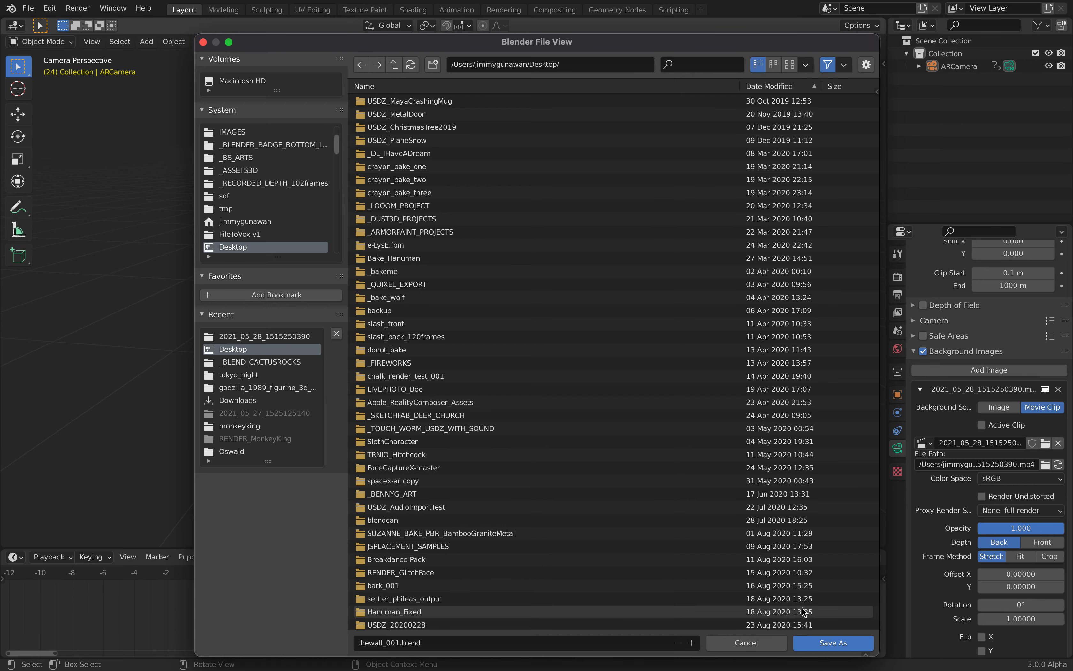
pyautogui.click(829, 643)
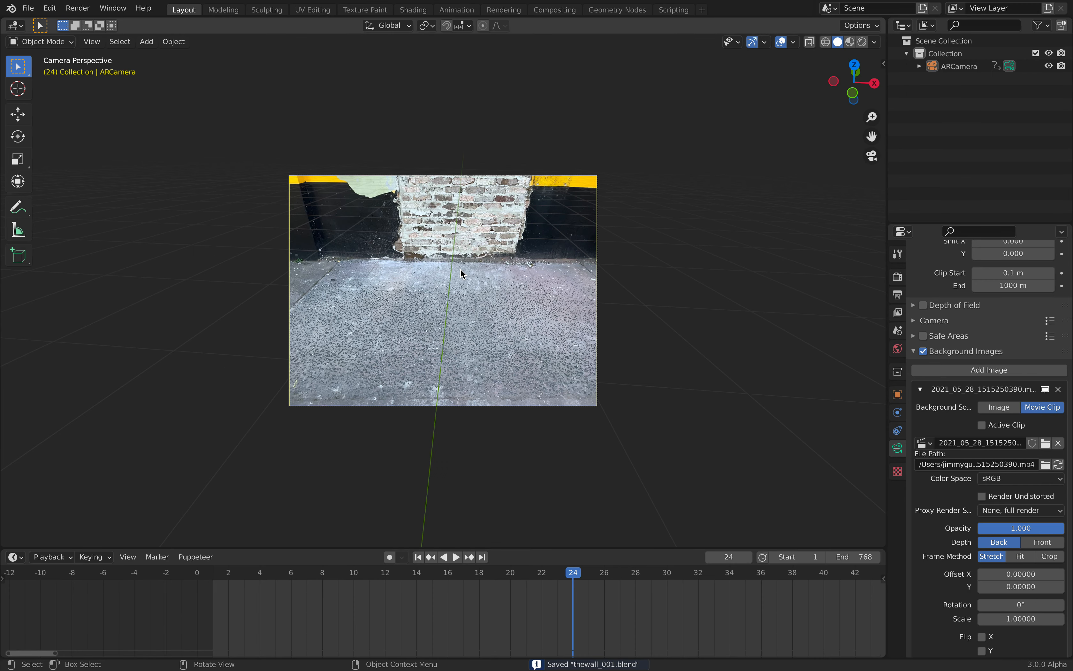
# - Inspect ARCamera's placement in the scene from outside and return to the camera view
pyautogui.scroll(-1, 394, 302)
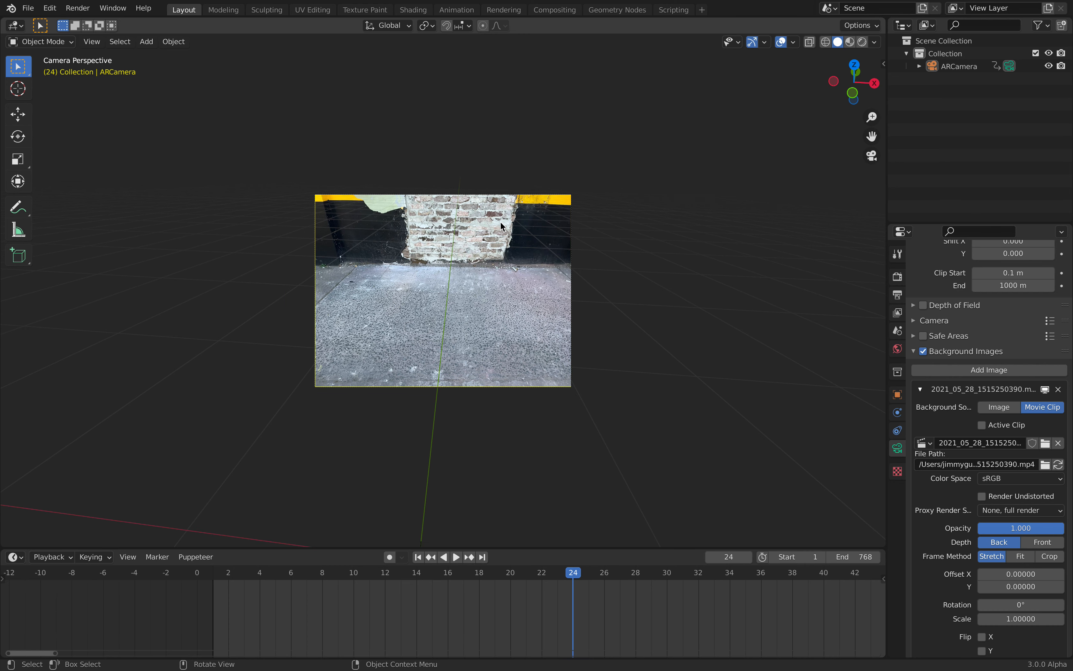
pyautogui.press('KP_0')
pyautogui.moveTo(538, 298); pyautogui.dragTo(389, 243, button='middle')
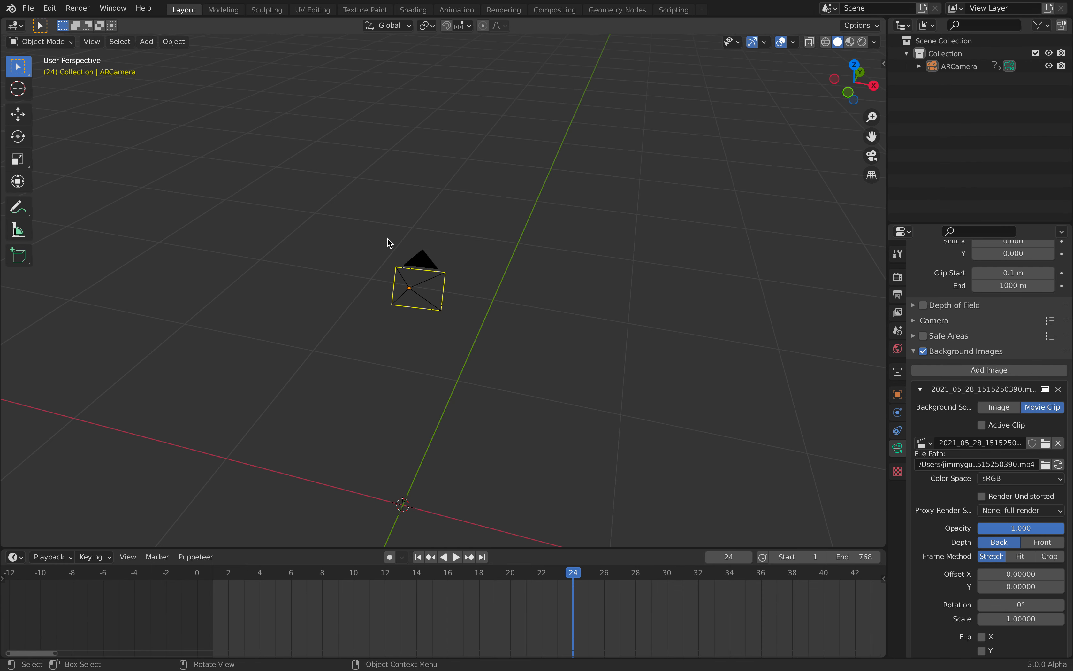
pyautogui.moveTo(517, 276); pyautogui.dragTo(804, 106, button='middle')
pyautogui.click(871, 155)
pyautogui.scroll(3, 441, 275)
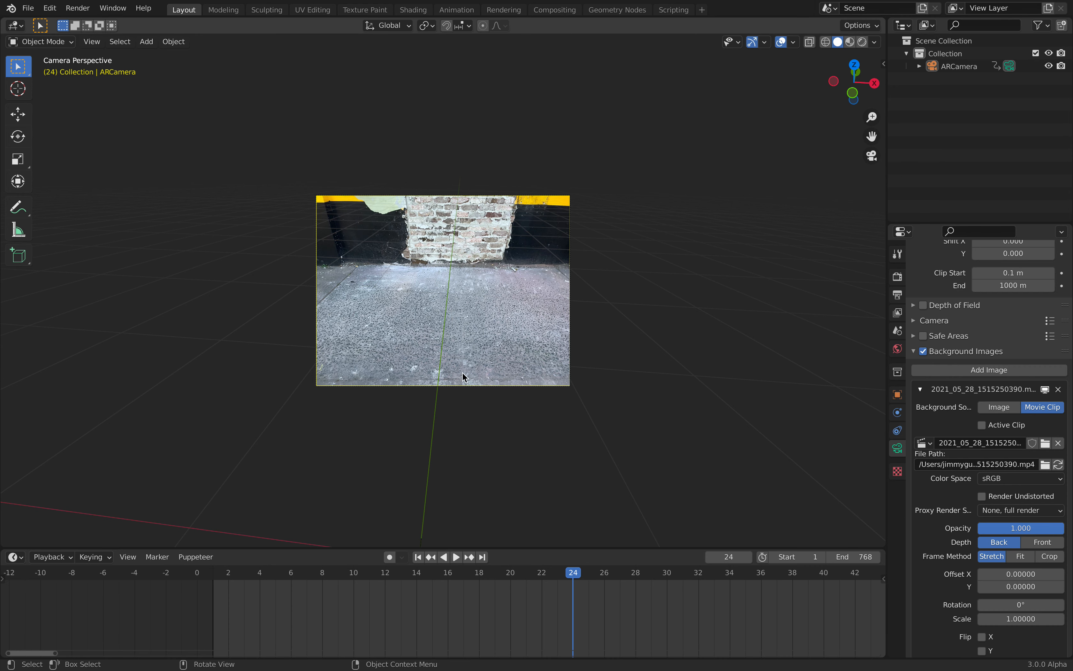
# - Scrub and play the first frames to check the tracked camera against the footage, stopping at frame 15
pyautogui.scroll(-3, 412, 601)
pyautogui.scroll(-1, 277, 593)
pyautogui.moveTo(241, 574); pyautogui.dragTo(245, 574)
pyautogui.hscroll(3, 337, 596)
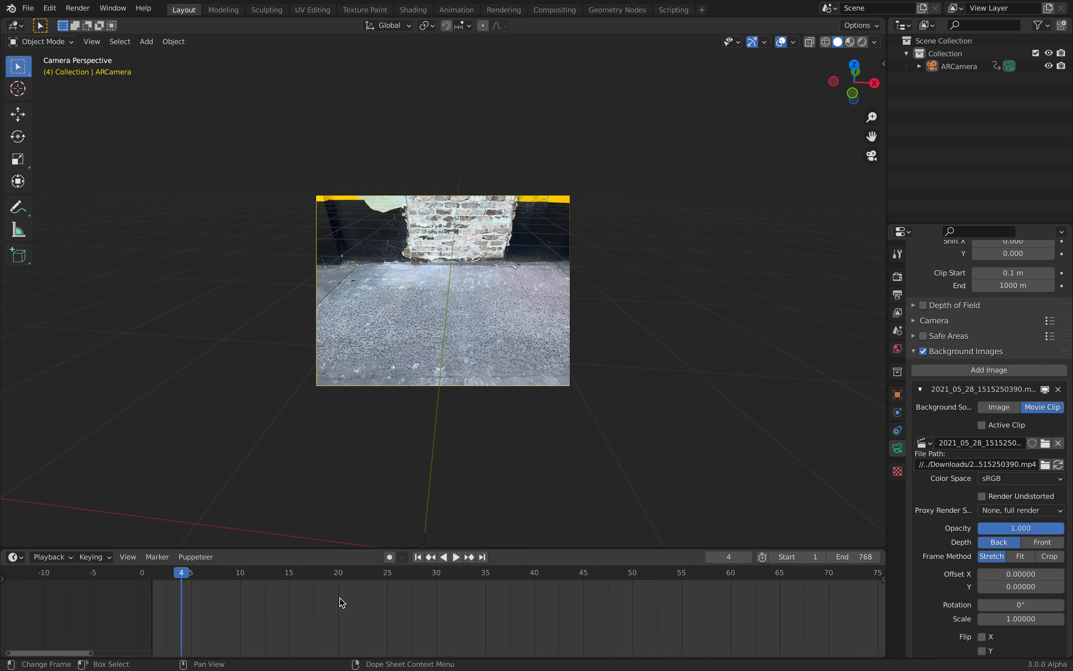
pyautogui.scroll(1, 548, 350)
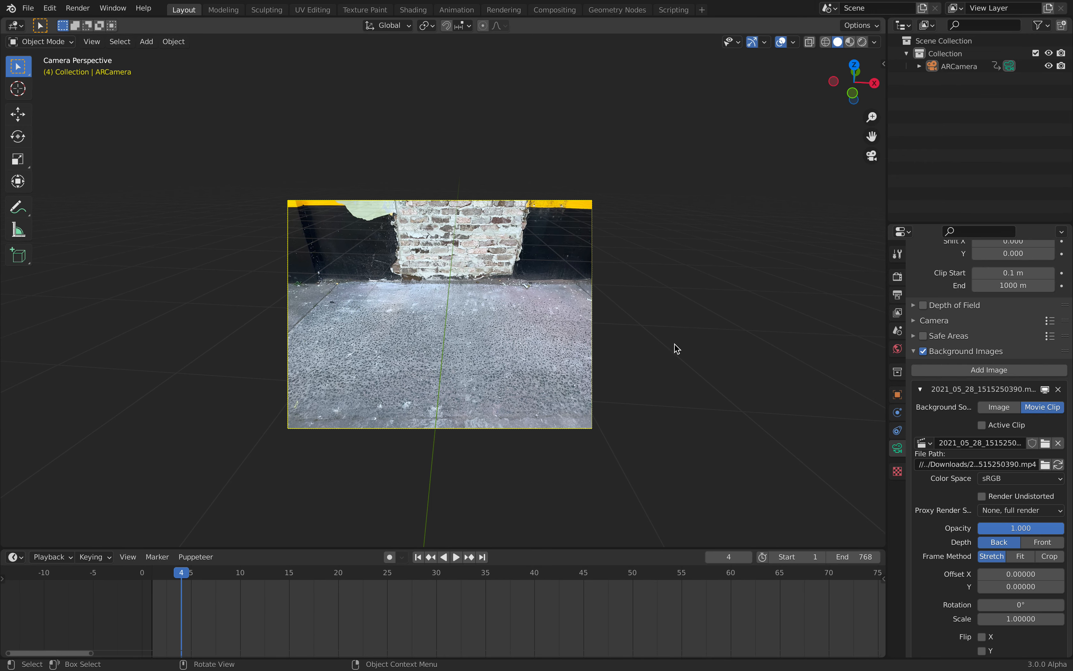
pyautogui.press('space')
pyautogui.moveTo(191, 576)
pyautogui.mouseDown()
pyautogui.moveTo(164, 573)
pyautogui.moveTo(175, 581)
pyautogui.mouseUp()
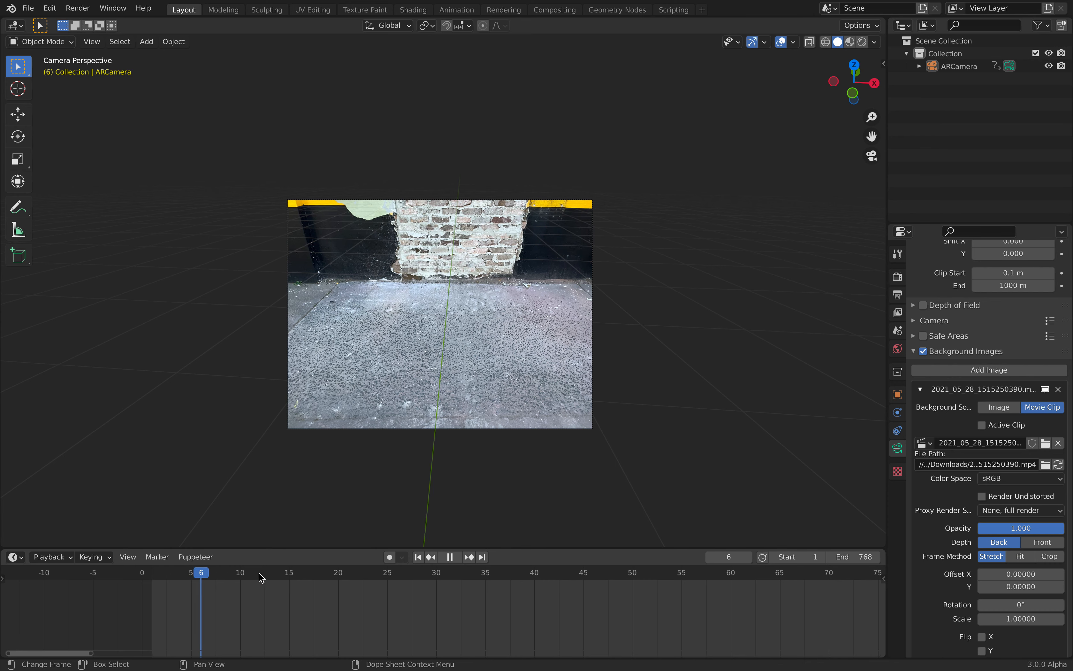
pyautogui.moveTo(479, 581); pyautogui.dragTo(290, 587)
pyautogui.press('space')
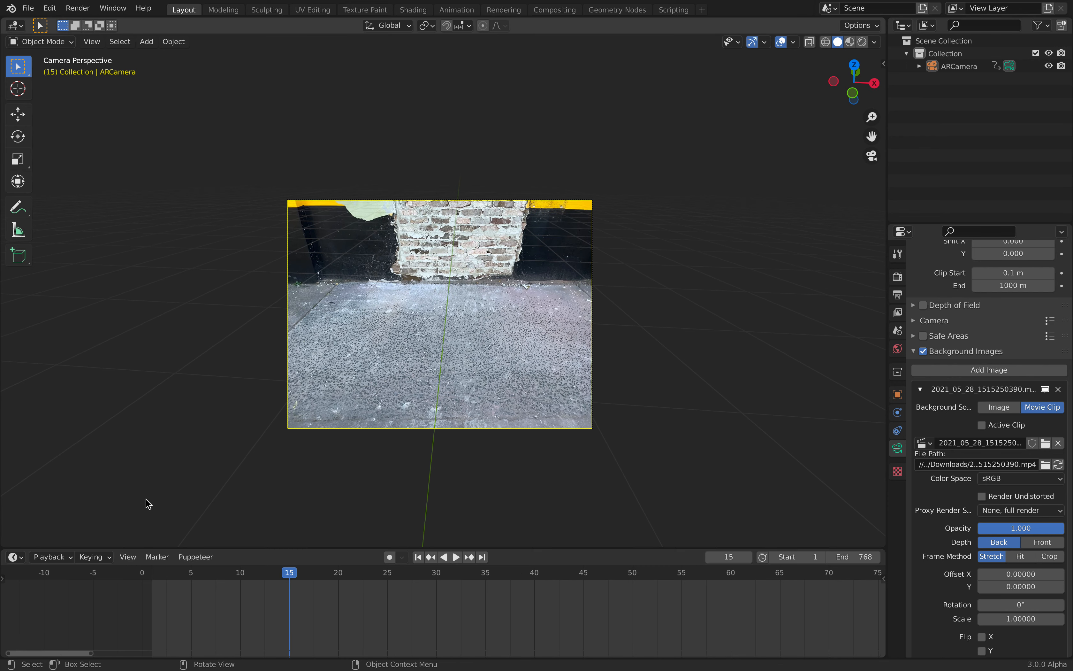
# - Draw four boxes with the Add Cube tool, two on the ground along each side of the footage
pyautogui.click(19, 256)
pyautogui.moveTo(326, 320); pyautogui.dragTo(342, 342)
pyautogui.click(349, 295)
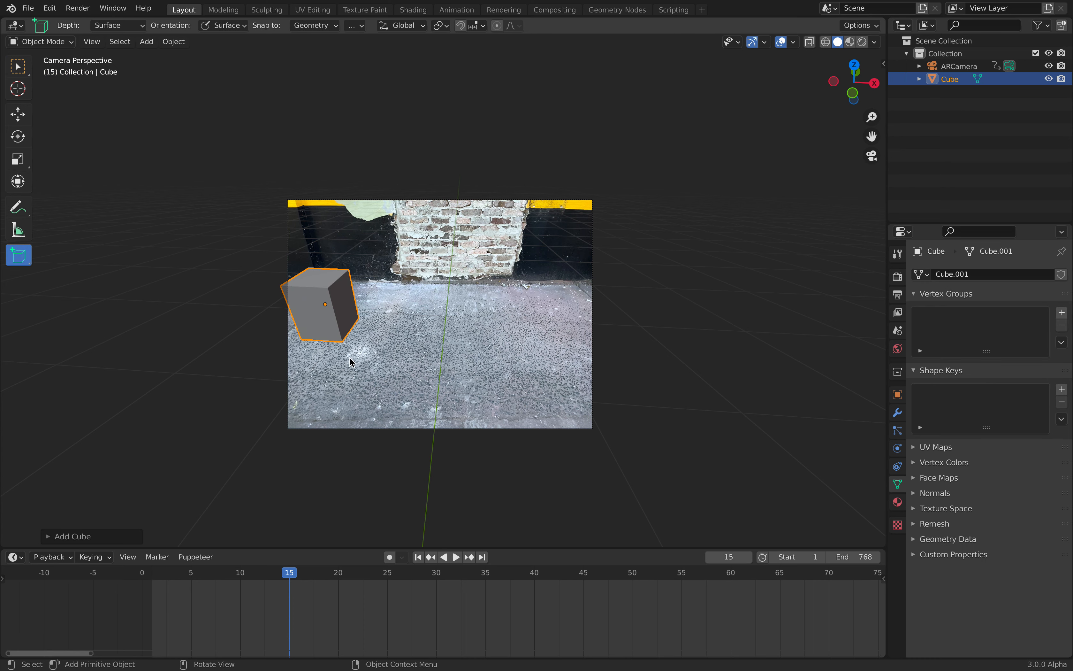
pyautogui.click(366, 365)
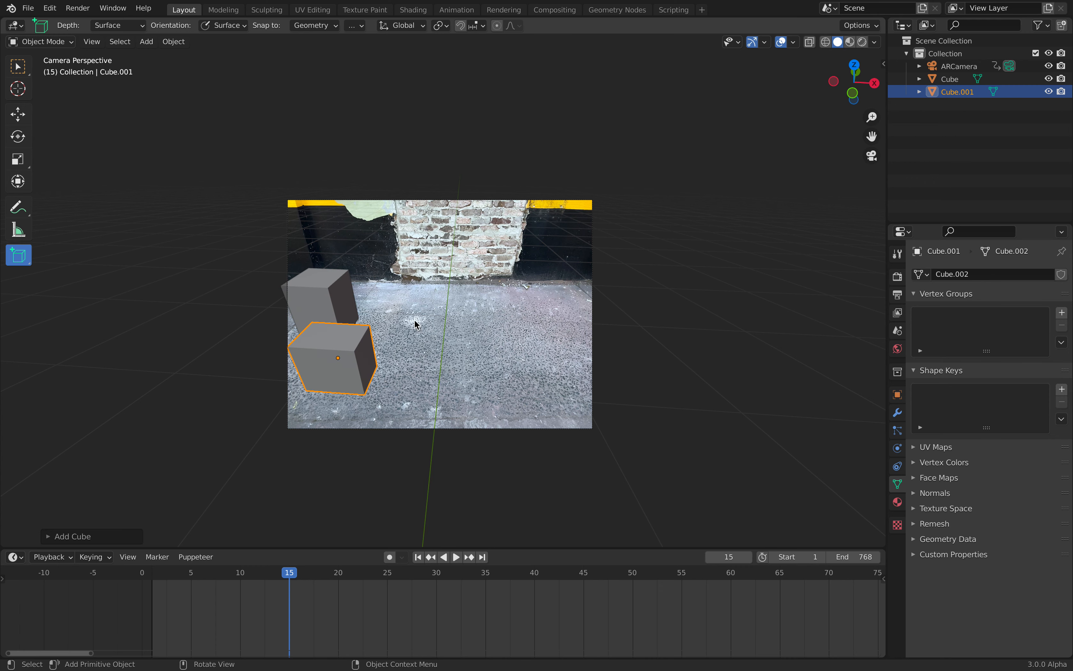
pyautogui.moveTo(593, 399); pyautogui.dragTo(623, 401)
pyautogui.click(636, 375)
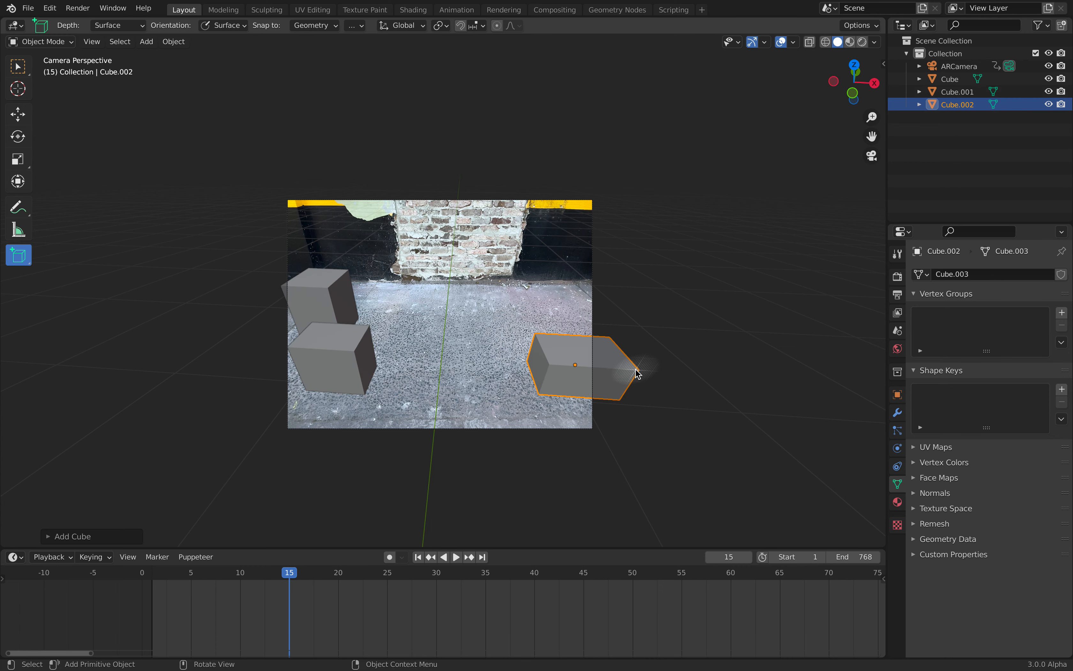
pyautogui.moveTo(620, 316); pyautogui.dragTo(621, 312)
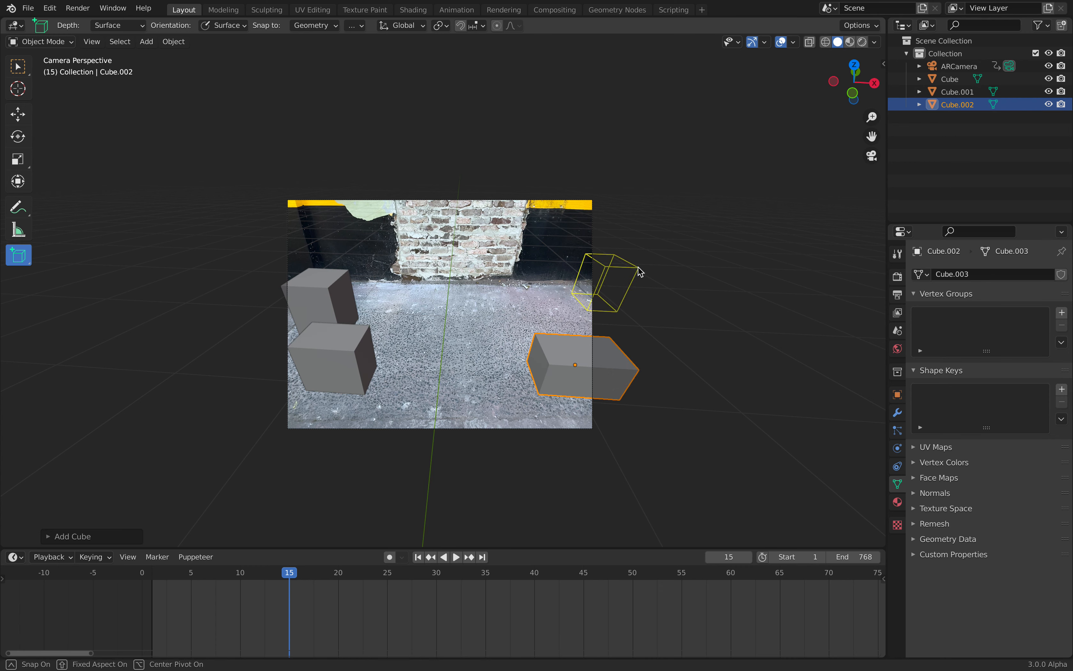
pyautogui.click(632, 278)
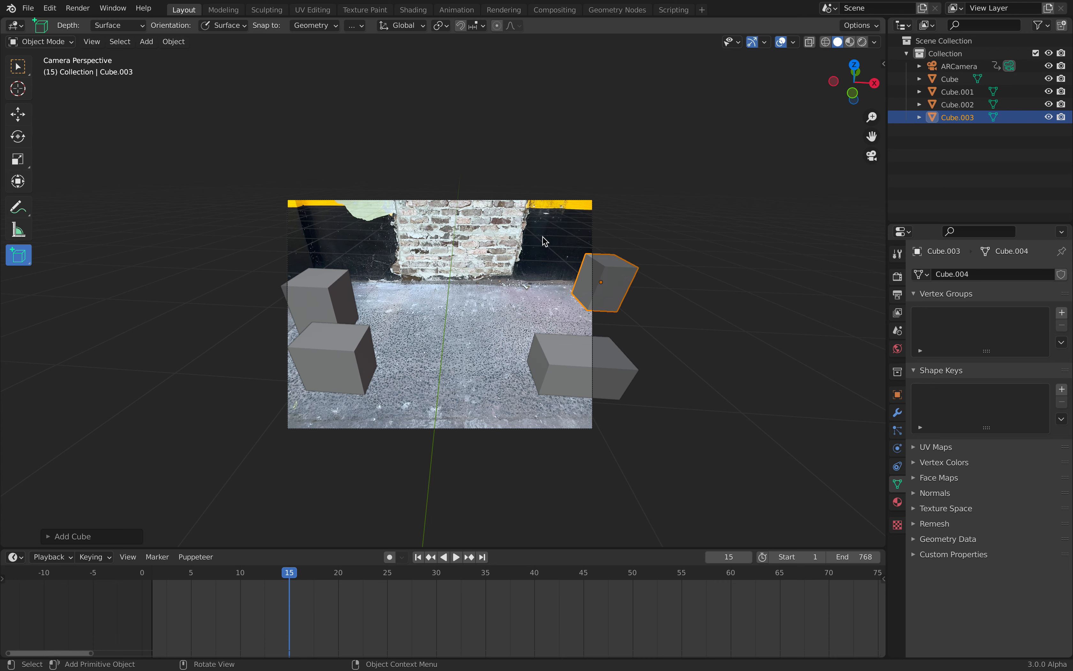
# - Draw three more boxes: one at the front centre, a small one at the front right, and a tall one near the wall
pyautogui.moveTo(434, 403); pyautogui.dragTo(483, 425)
pyautogui.click(490, 390)
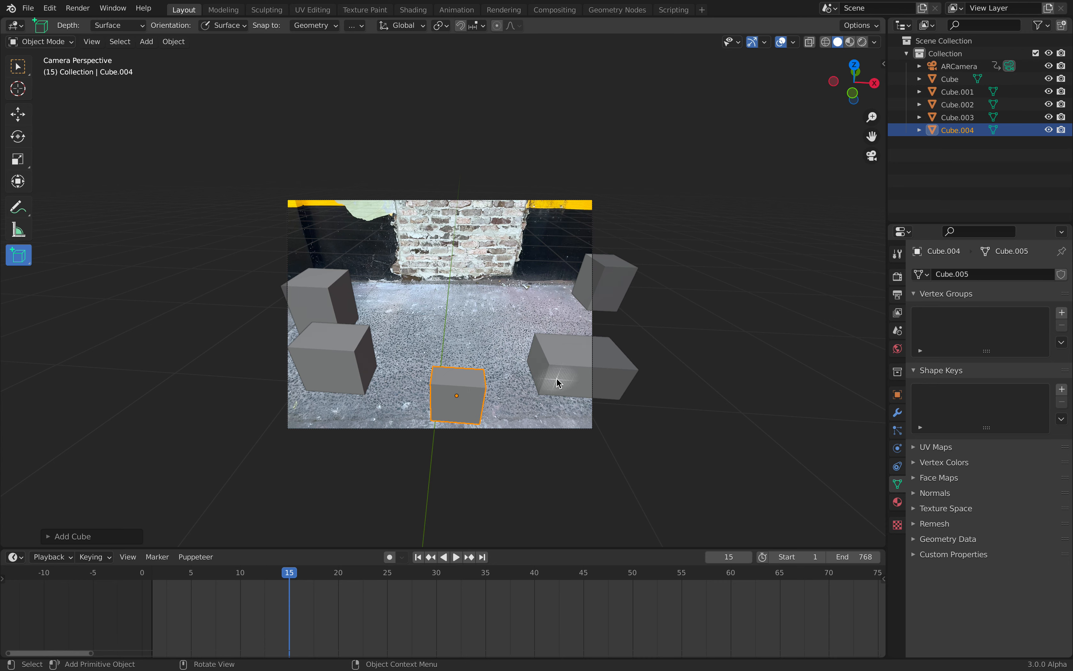
pyautogui.moveTo(559, 387); pyautogui.dragTo(583, 401)
pyautogui.click(594, 423)
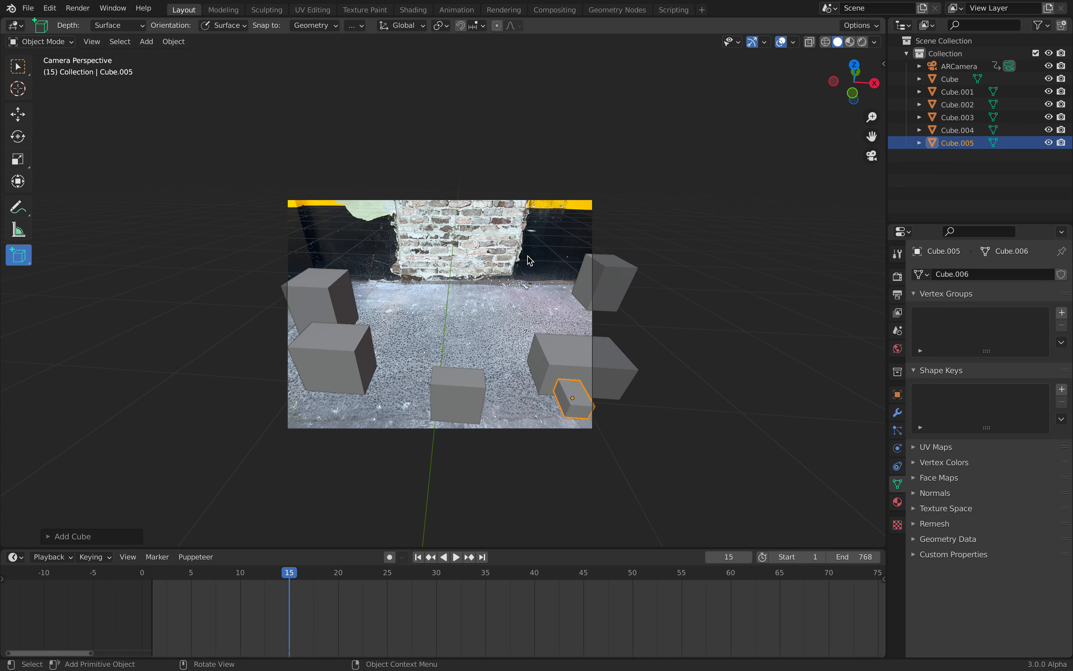
pyautogui.moveTo(525, 296); pyautogui.dragTo(563, 326)
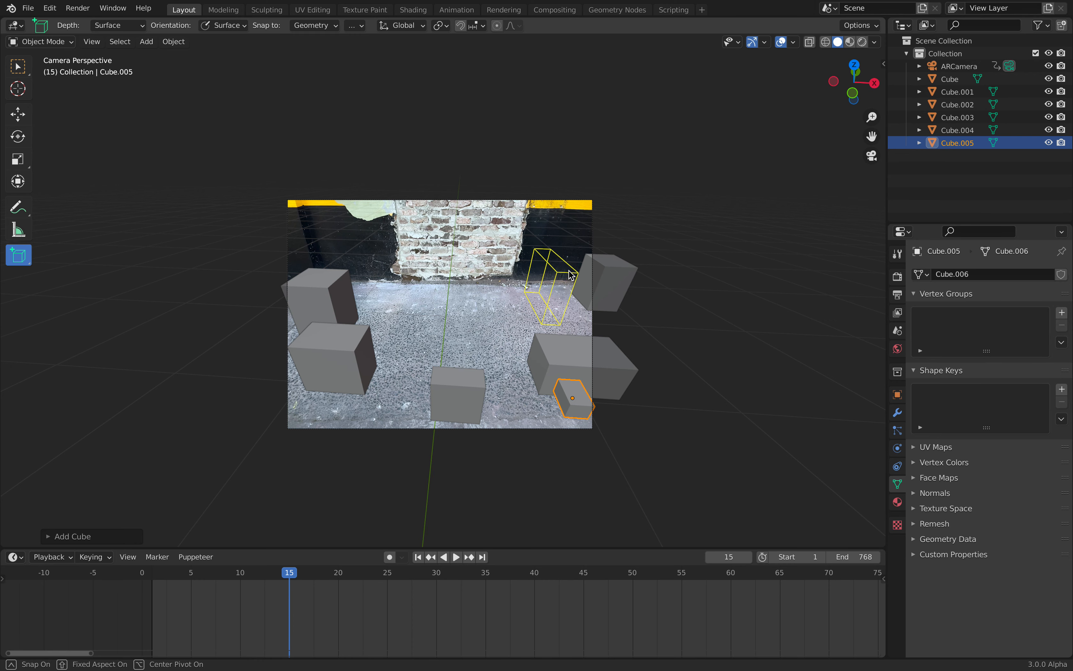
pyautogui.click(576, 262)
# - Switch back to the Select Box tool with nothing selected and save the file
pyautogui.click(31, 43)
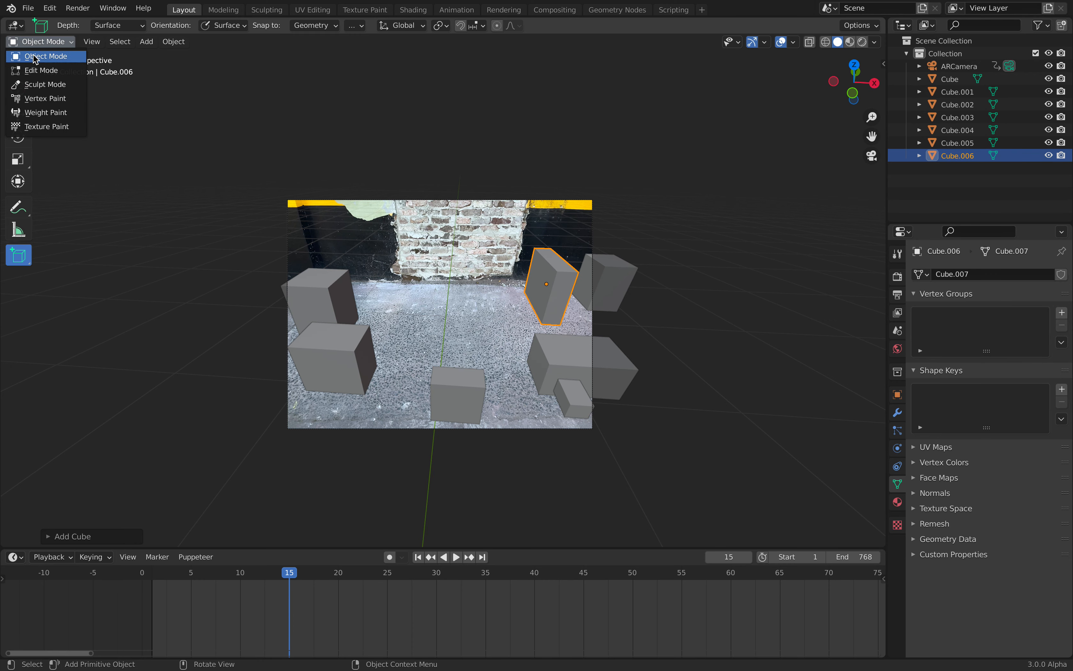
pyautogui.click(474, 122)
pyautogui.scroll(-1, 483, 131)
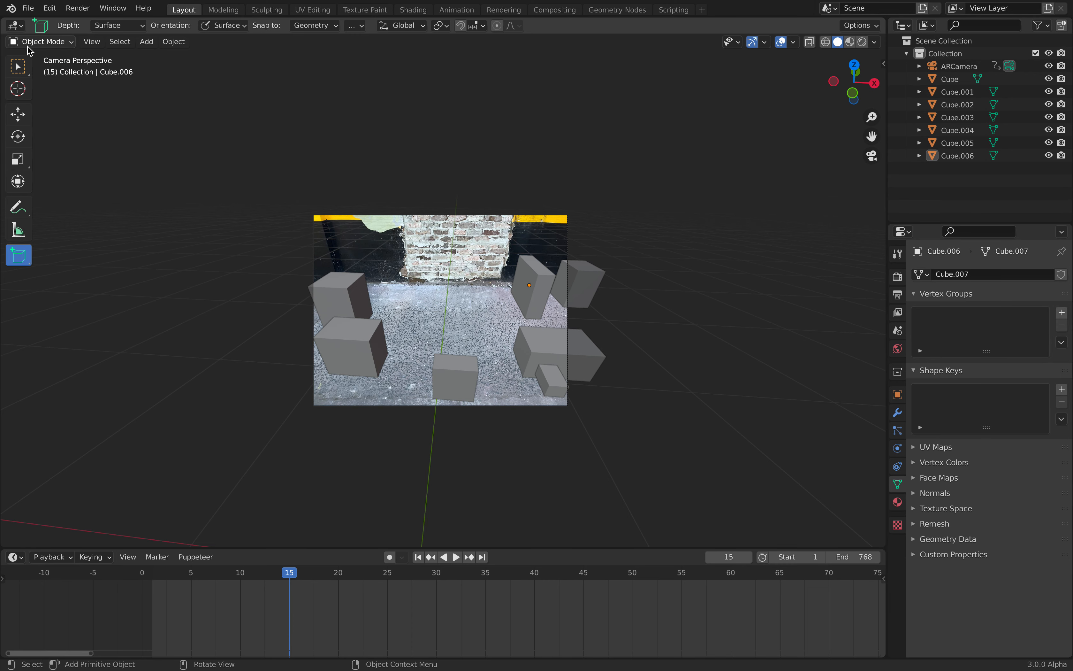
pyautogui.click(31, 42)
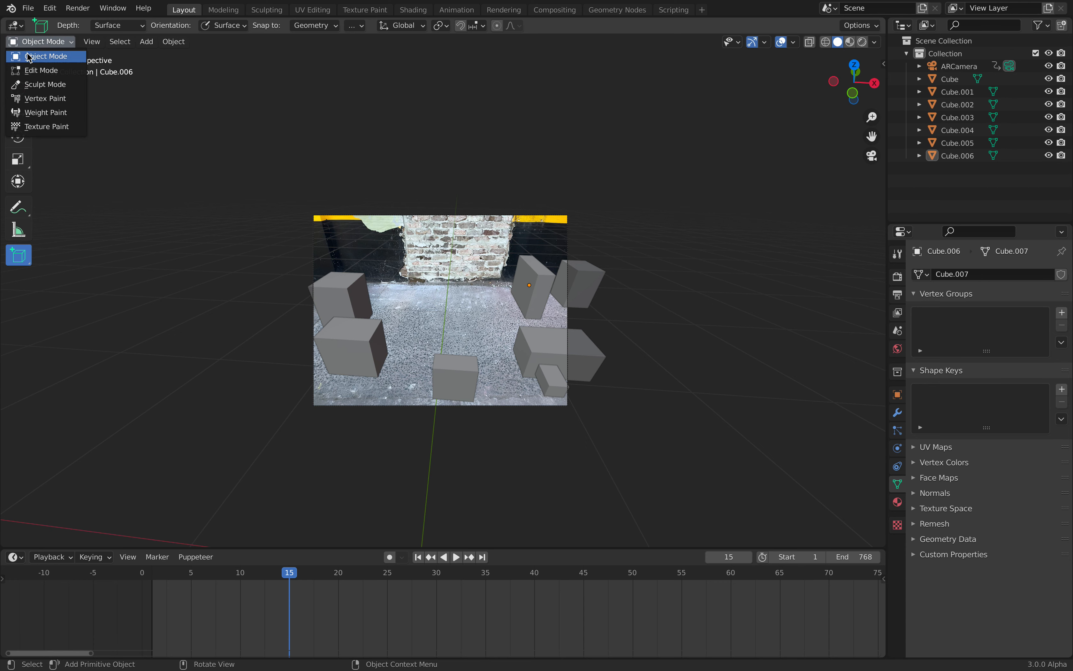
pyautogui.click(18, 66)
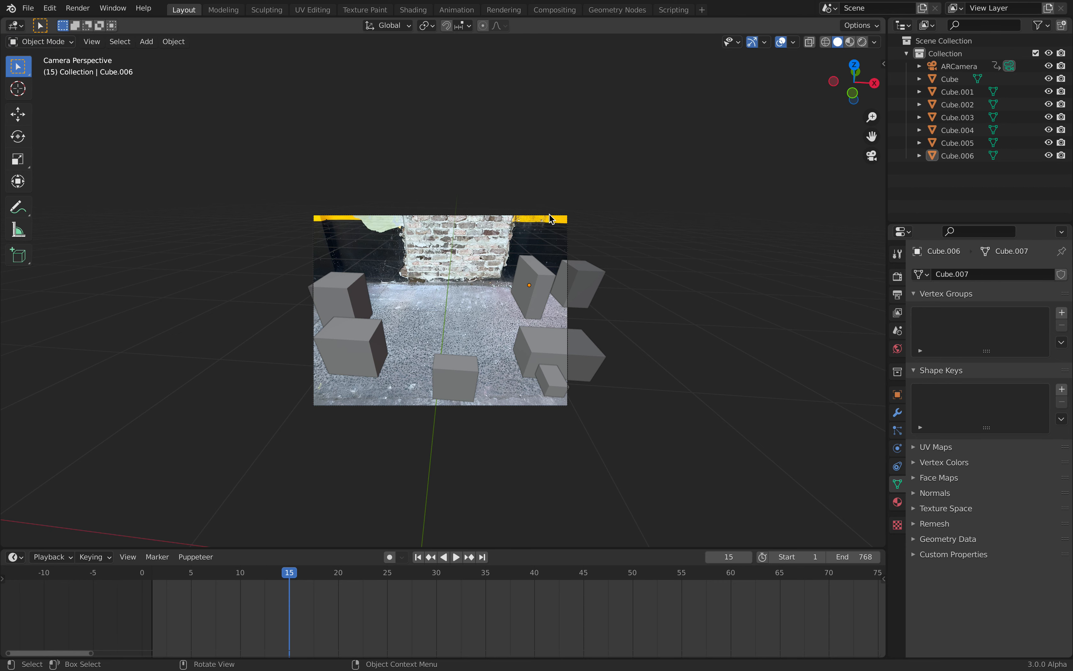
pyautogui.hotkey('ctrl', 's')
# - Add a plane mesh to the scene and split the 3D viewport into two side-by-side views
pyautogui.hotkey('shift', 'a')
pyautogui.moveTo(550, 202)
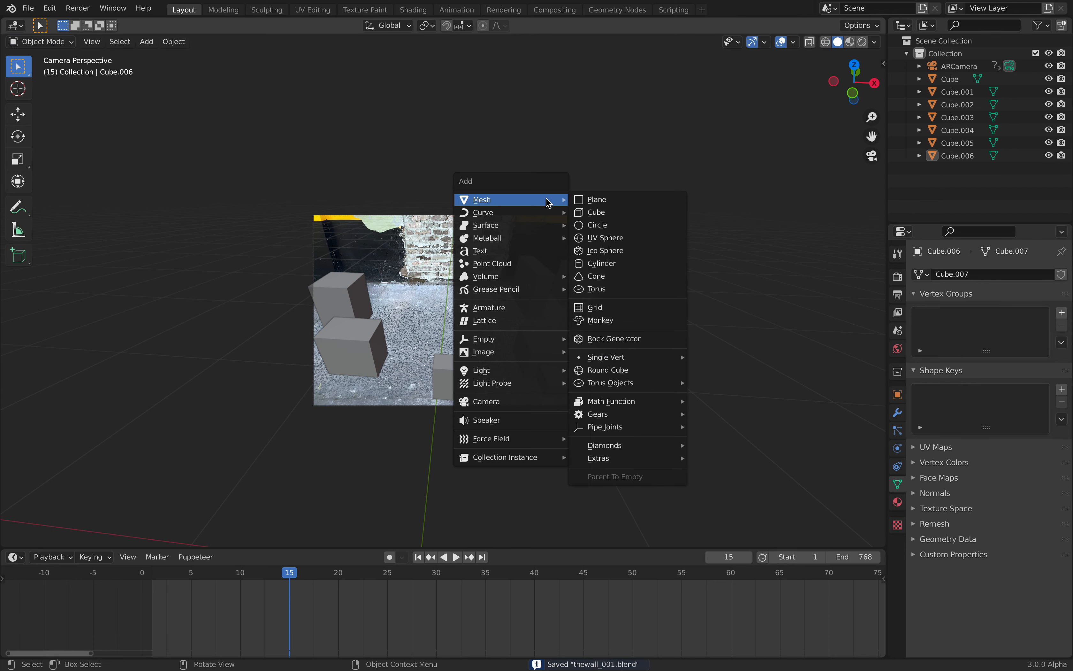
pyautogui.click(621, 199)
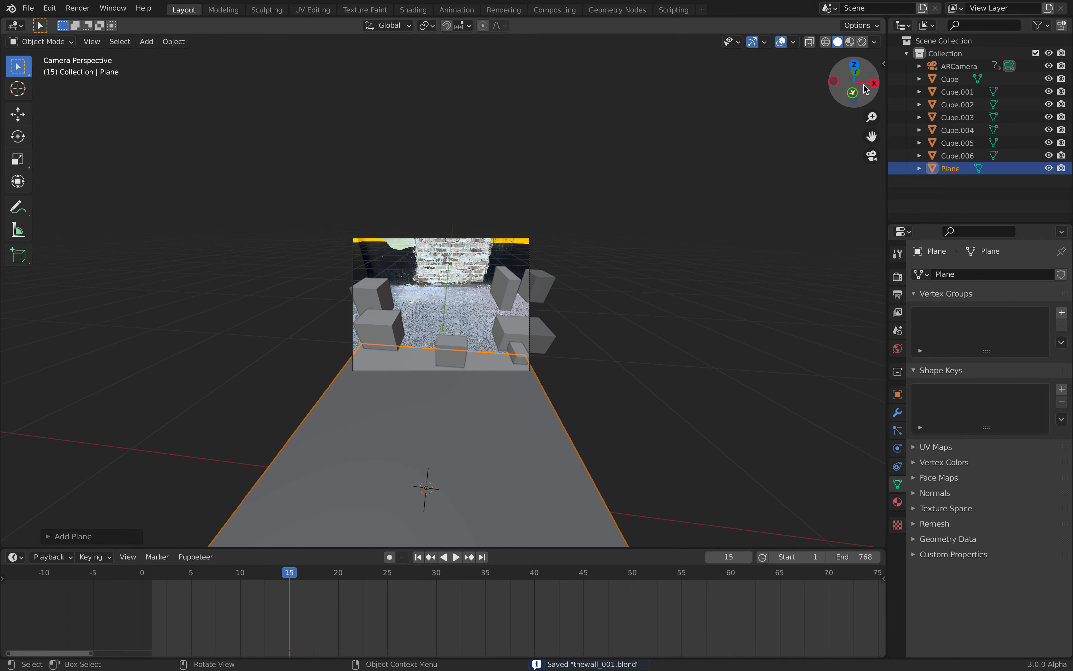
pyautogui.scroll(5, 772, 221)
pyautogui.scroll(-1, 666, 244)
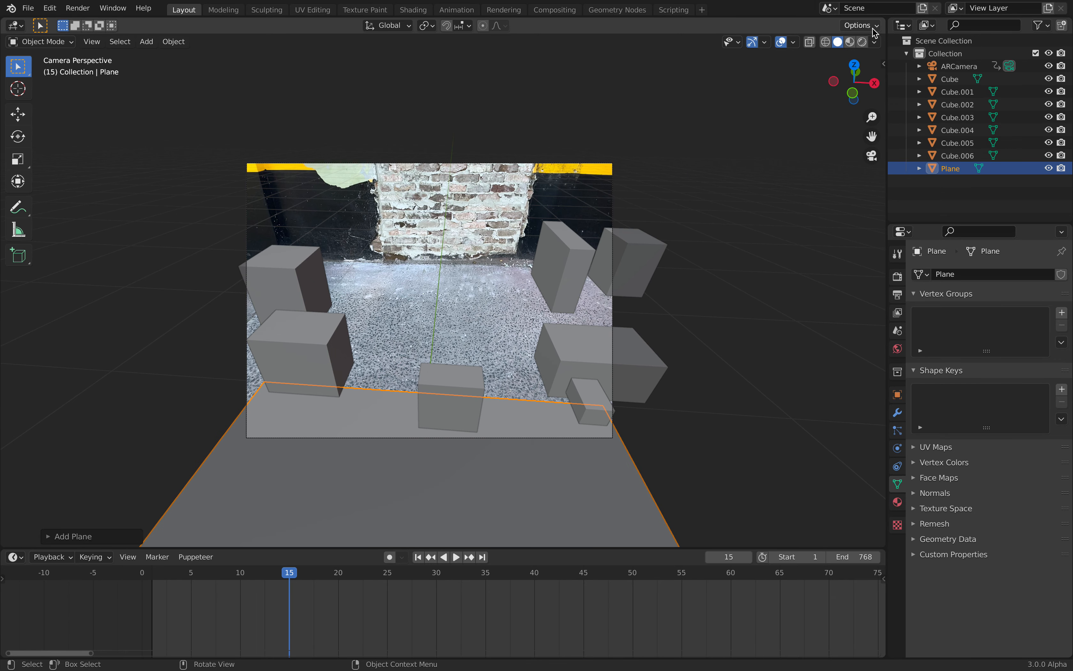
pyautogui.moveTo(883, 19); pyautogui.dragTo(520, 39)
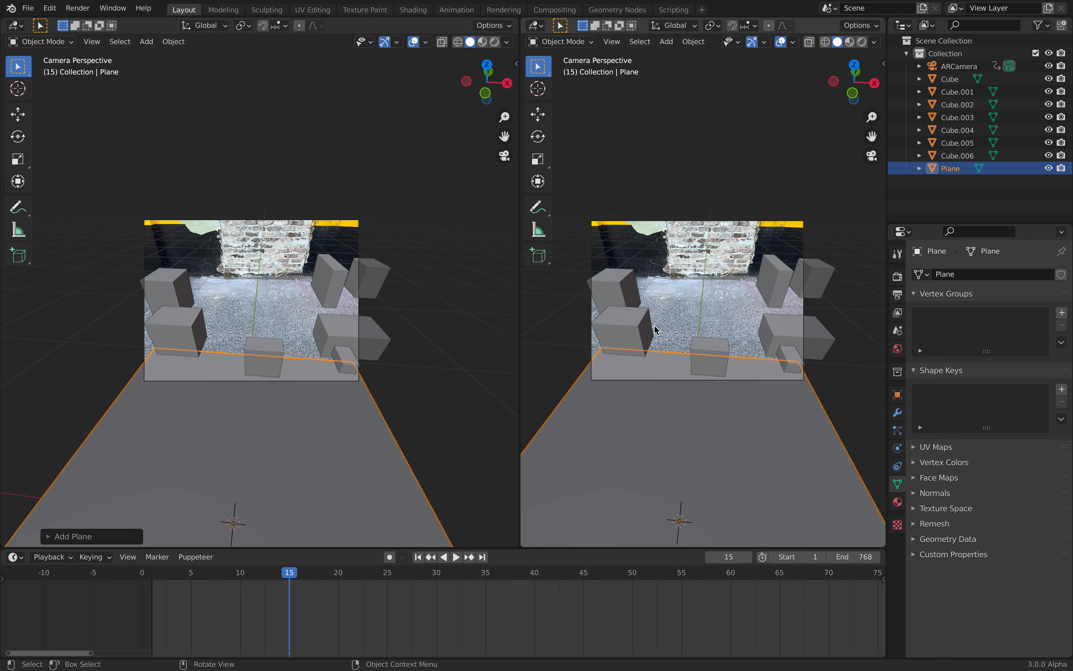
# - In the second viewport's perspective view, move the plane along the Y axis until it lies under the cubes
pyautogui.moveTo(732, 355); pyautogui.dragTo(771, 390, button='middle')
pyautogui.scroll(-3, 785, 382)
pyautogui.press('g')
pyautogui.press('y')
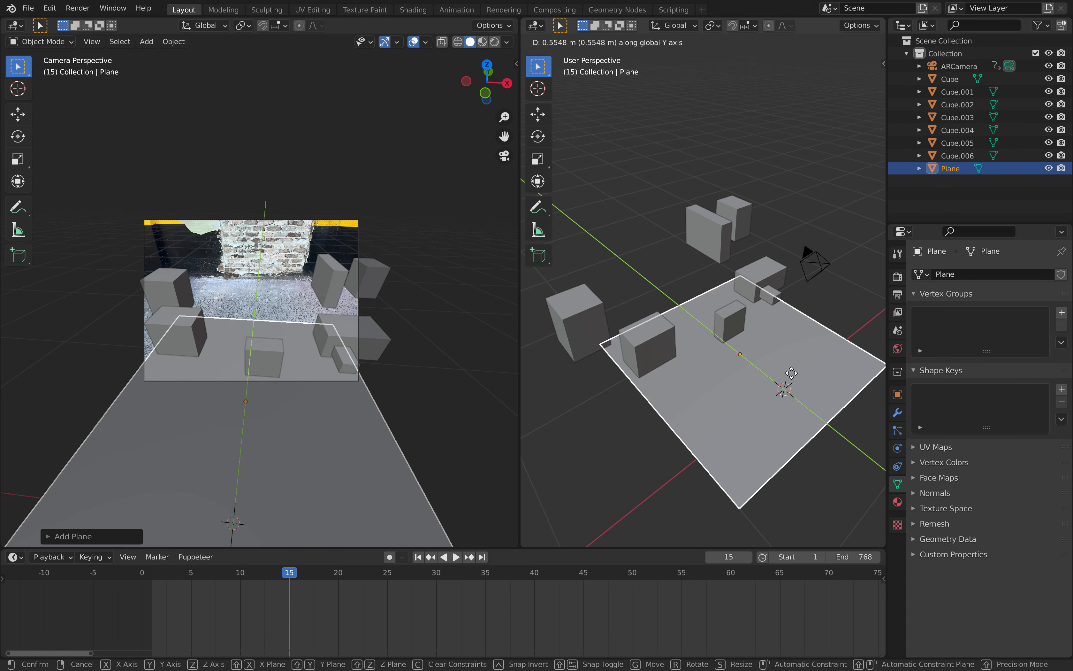
pyautogui.click(731, 309)
# - Rotate the plane slightly about the Z axis to line up its far edge with the wall base
pyautogui.moveTo(821, 327); pyautogui.dragTo(800, 317, button='middle')
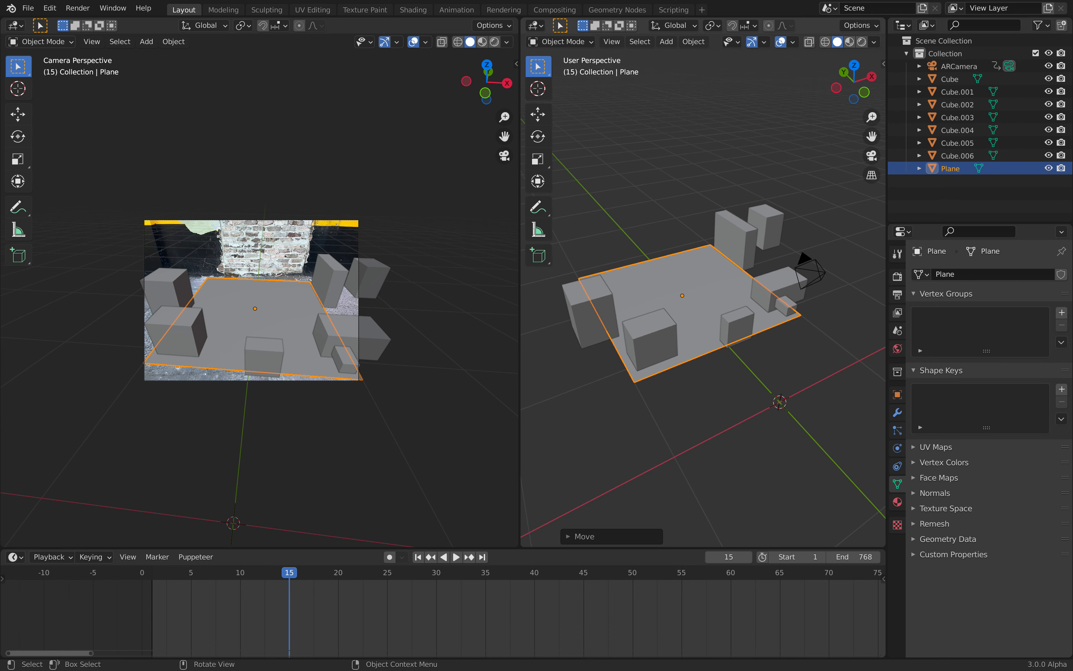
pyautogui.press('r')
pyautogui.press('z')
pyautogui.click(807, 319)
pyautogui.moveTo(688, 327); pyautogui.dragTo(789, 336, button='middle')
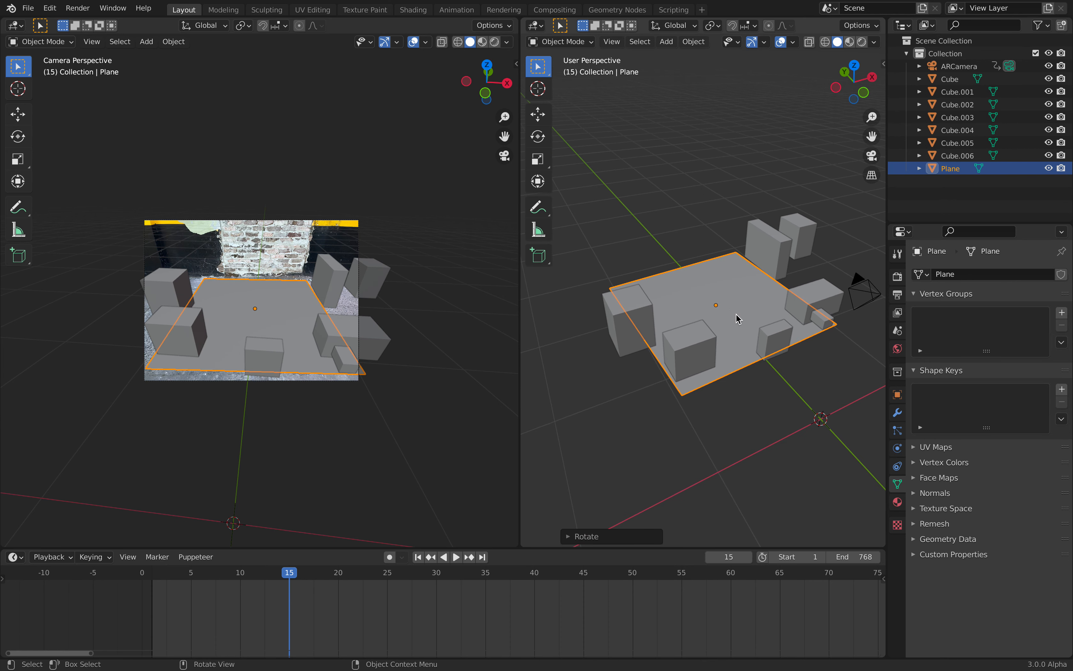
# - In Edit Mode with edge selection, extend the plane's left edge outward along X well beyond the camera frame
pyautogui.press('Tab')
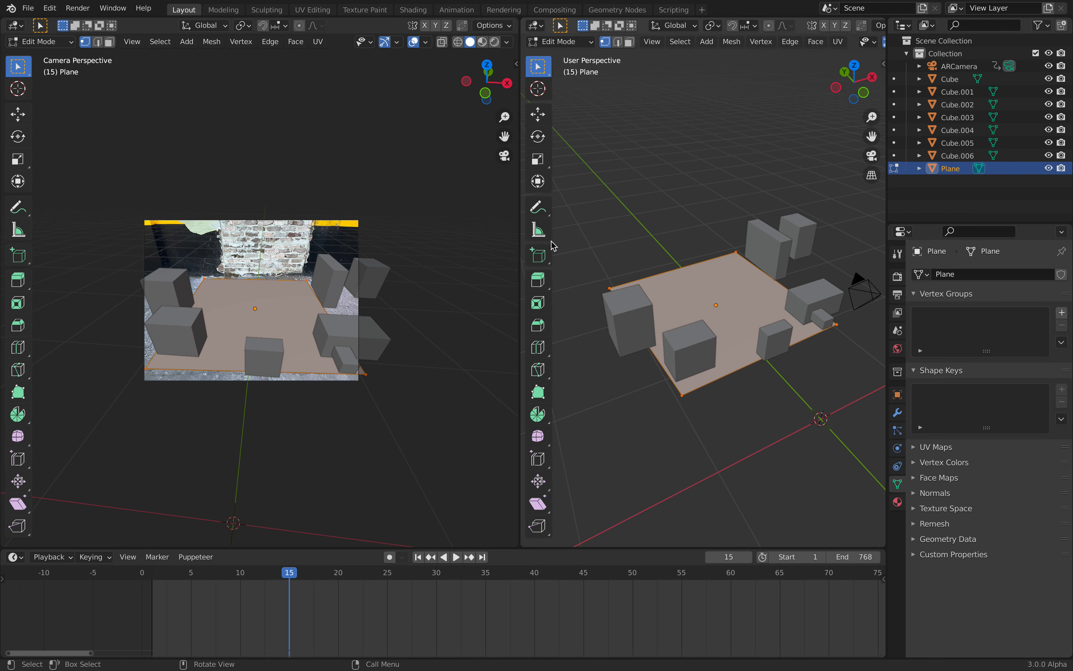
pyautogui.click(620, 44)
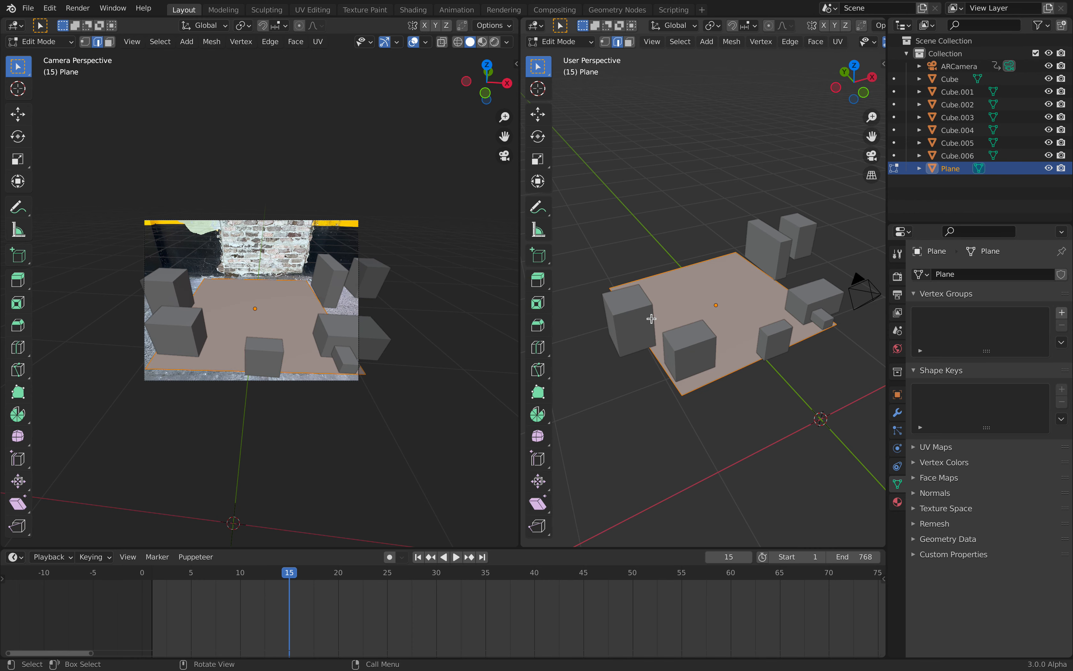
pyautogui.click(652, 355)
pyautogui.press('g')
pyautogui.press('x')
pyautogui.click(572, 399)
pyautogui.scroll(-1, 713, 344)
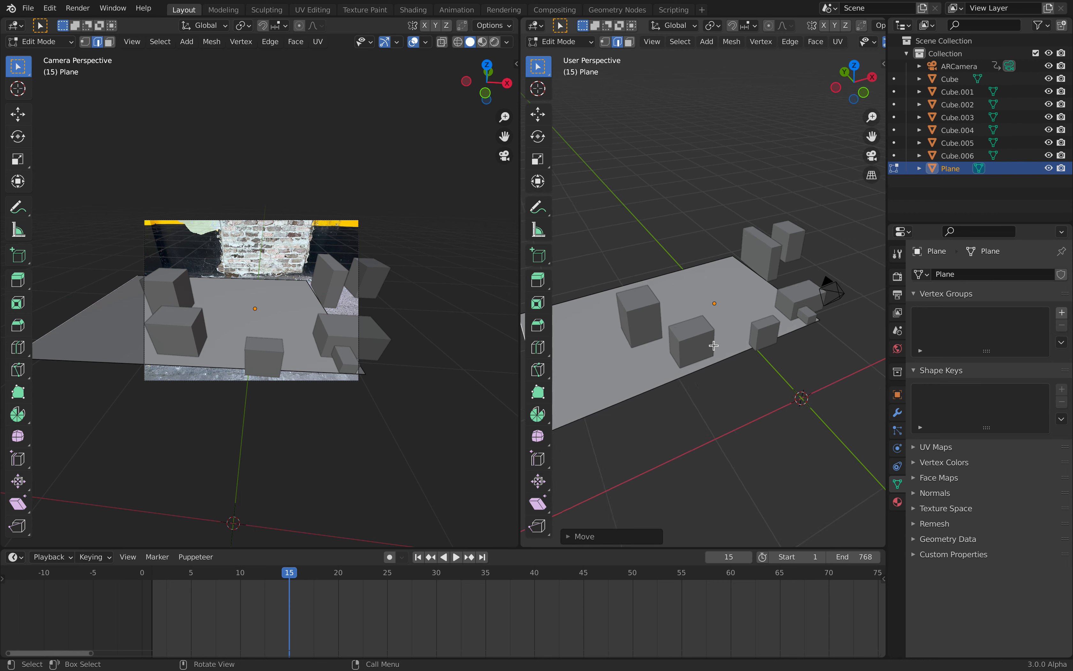
# - Extend the plane's right edge outward along X beyond the camera frame
pyautogui.moveTo(712, 344); pyautogui.dragTo(772, 295, button='middle')
pyautogui.click(781, 282)
pyautogui.press('g')
pyautogui.press('x')
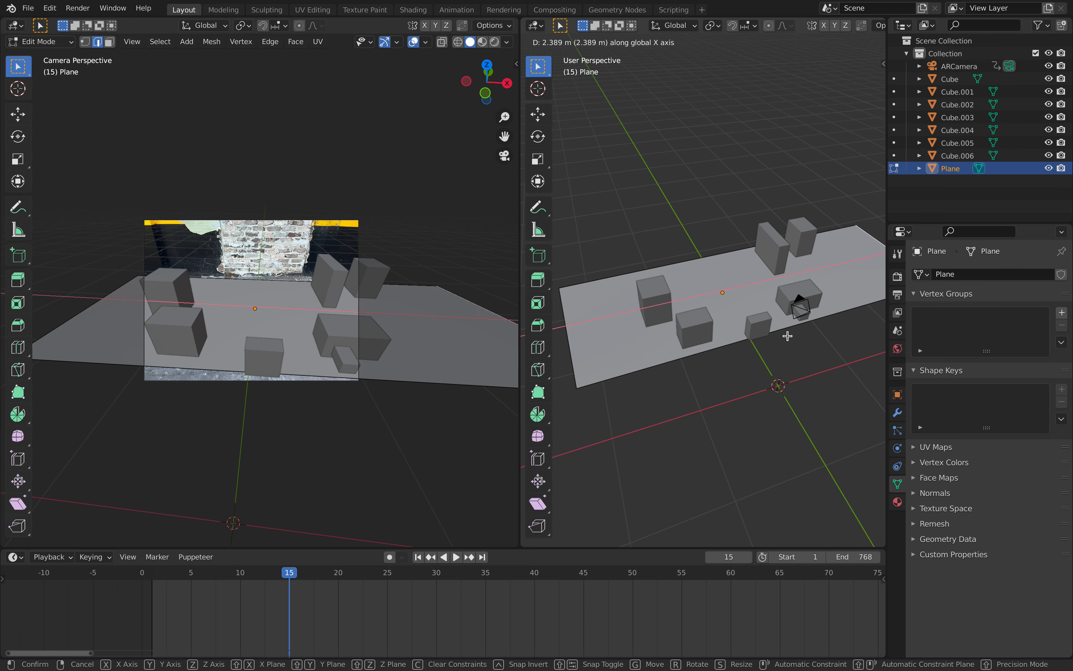
pyautogui.click(773, 341)
# - Move the plane's front edge along Y toward the scene origin, past the lower border of the footage
pyautogui.click(747, 343)
pyautogui.press('g')
pyautogui.press('y')
pyautogui.click(757, 382)
# - Move the plane's back edge about 0.17 m along Y to the wall base and return to Object Mode
pyautogui.click(723, 255)
pyautogui.press('g')
pyautogui.press('y')
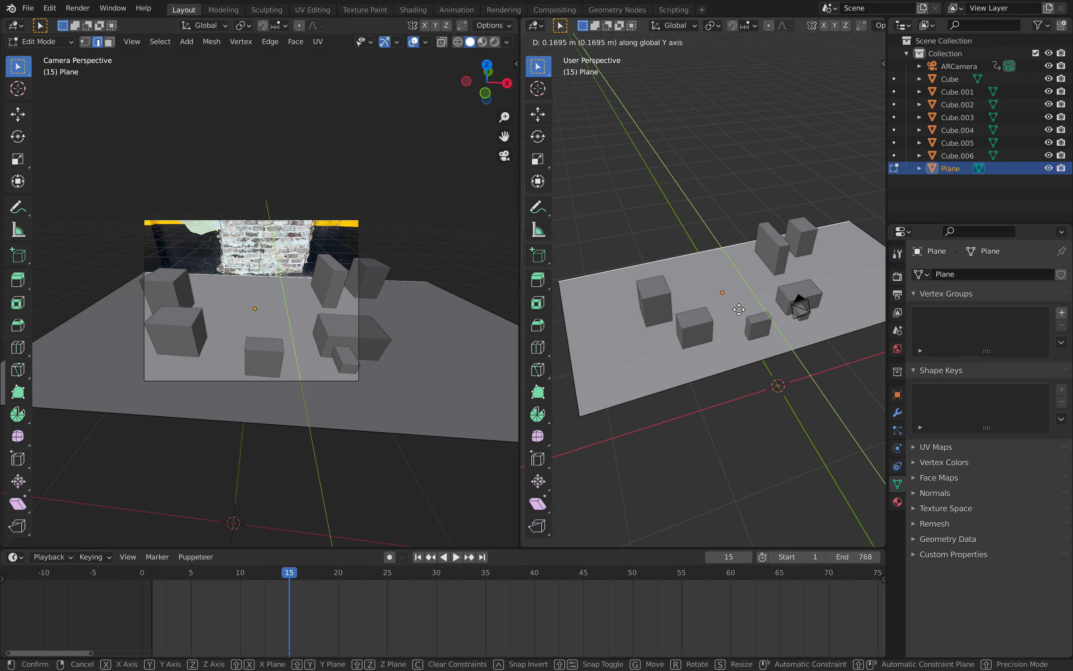
pyautogui.click(739, 310)
pyautogui.click(559, 56)
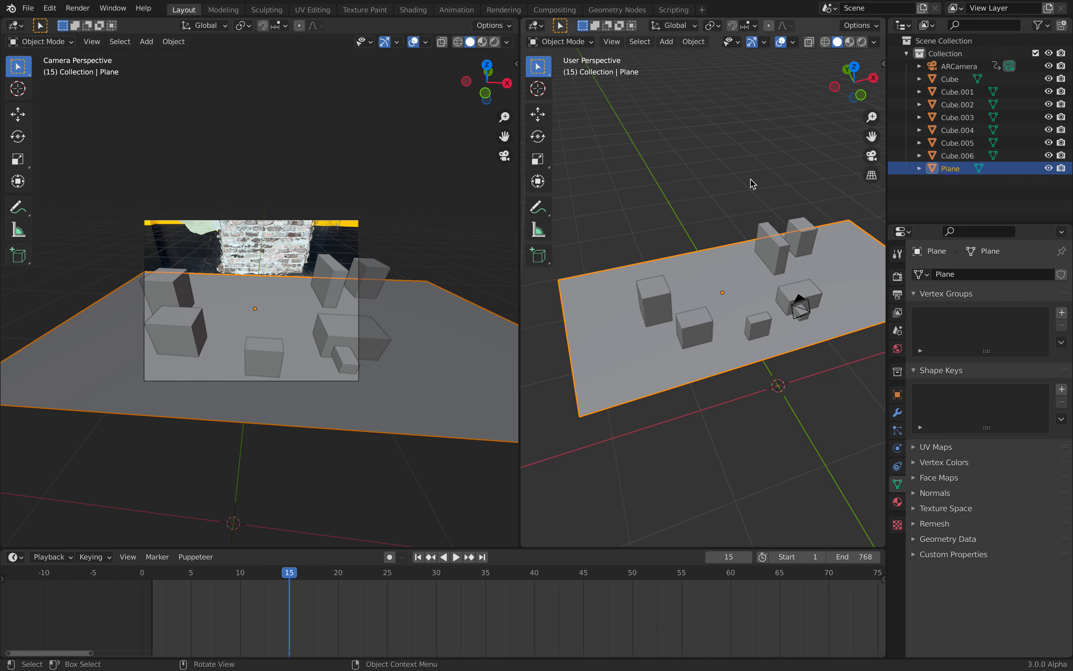
# - Fine-tune the plane's Z rotation to 4.53° and extrude its back edge straight up along Z past the footage's upper border, returning to Object Mode
pyautogui.press('r')
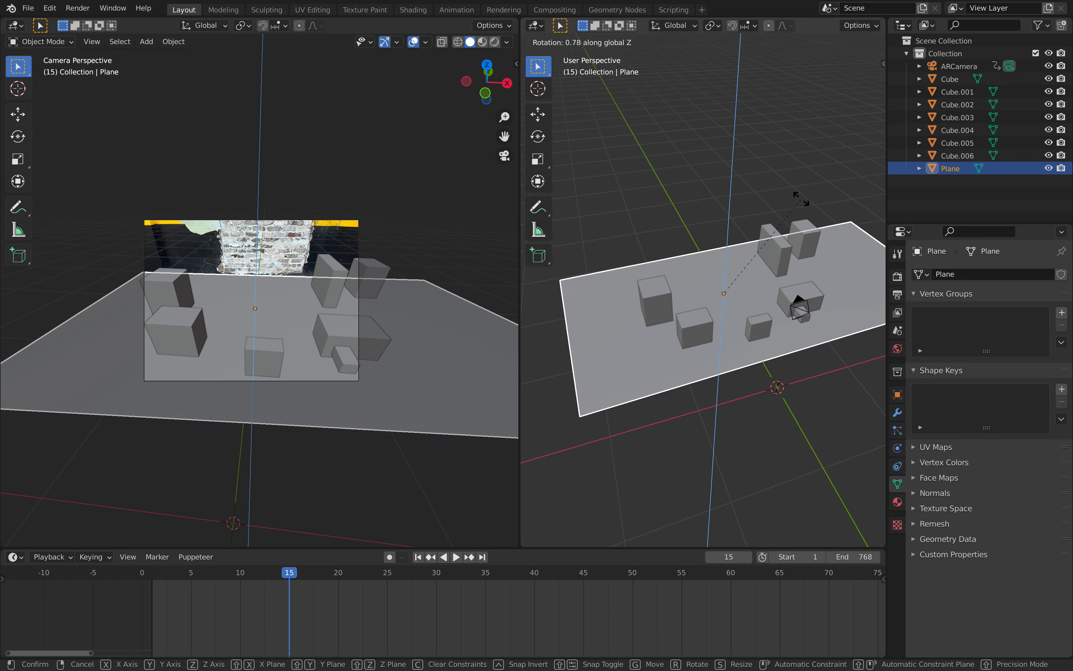
pyautogui.click(763, 233)
pyautogui.press('Tab')
pyautogui.moveTo(733, 240); pyautogui.dragTo(722, 252, button='middle')
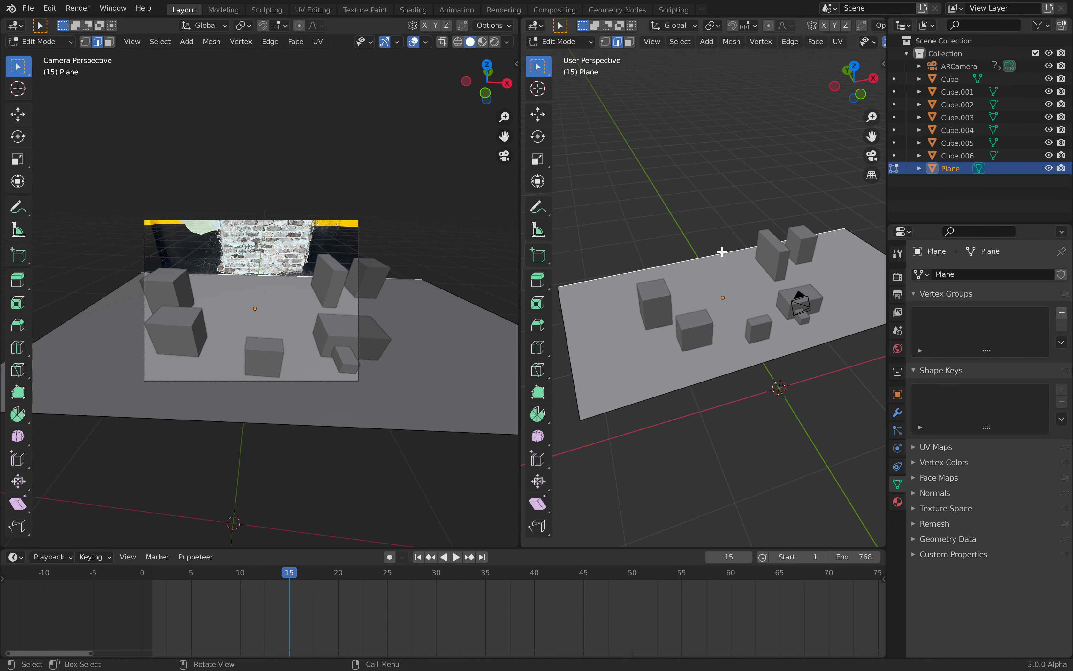
pyautogui.moveTo(723, 297); pyautogui.dragTo(708, 311, button='middle')
pyautogui.press('e')
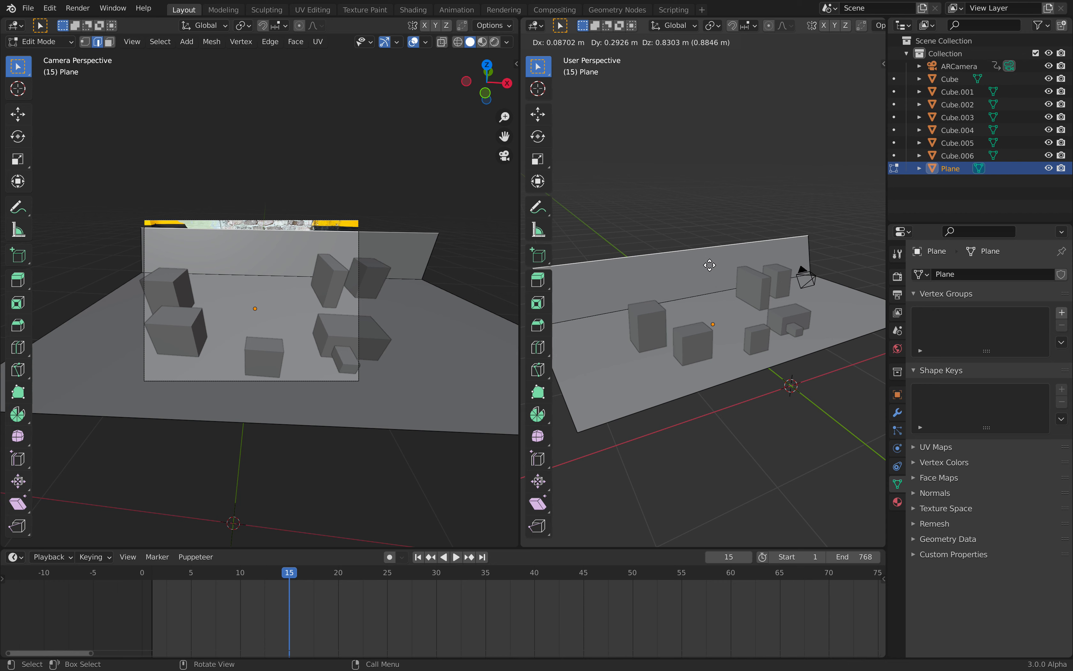
pyautogui.press('z')
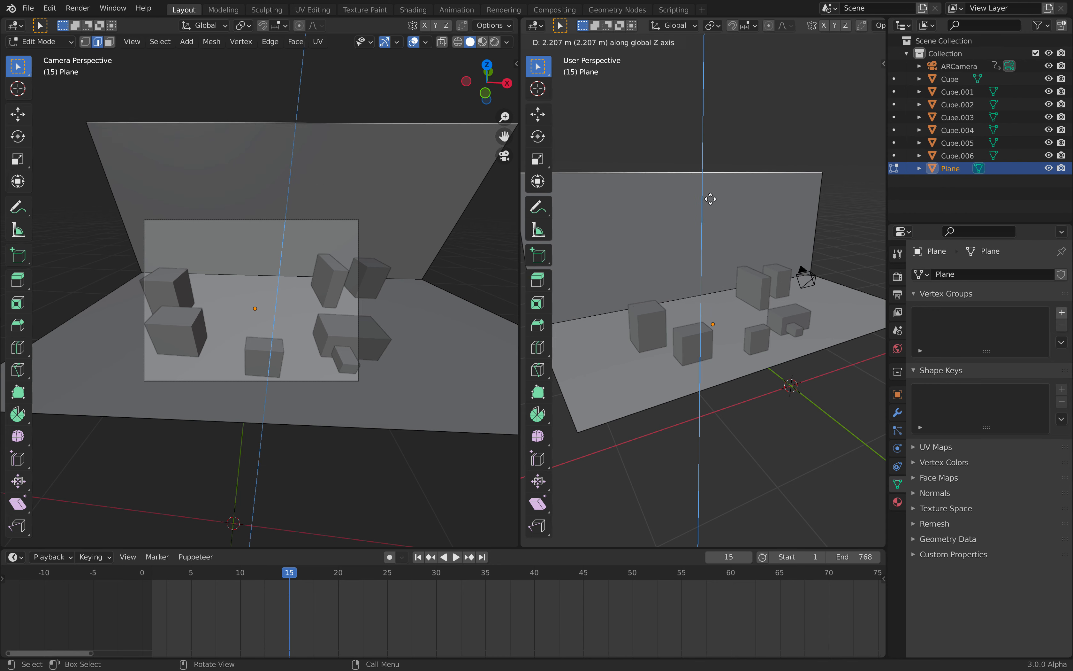
pyautogui.click(709, 221)
pyautogui.click(39, 45)
pyautogui.click(49, 56)
pyautogui.moveTo(695, 208); pyautogui.dragTo(724, 195, button='middle')
pyautogui.click(724, 202)
pyautogui.click(723, 220)
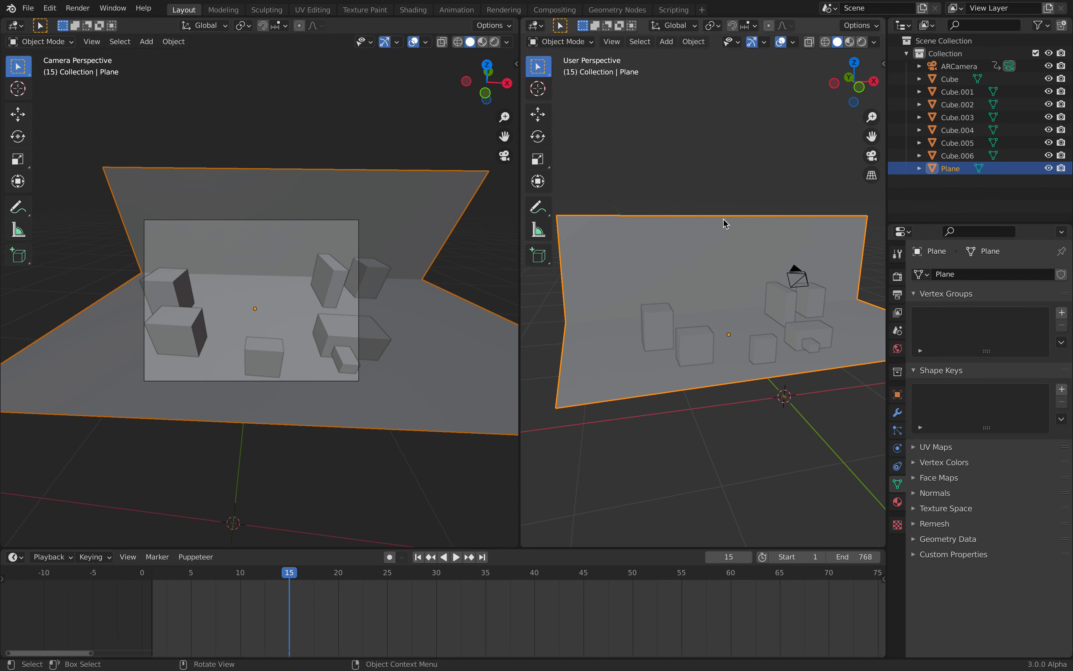
# - Set the scene's render engine to Cycles
pyautogui.click(897, 276)
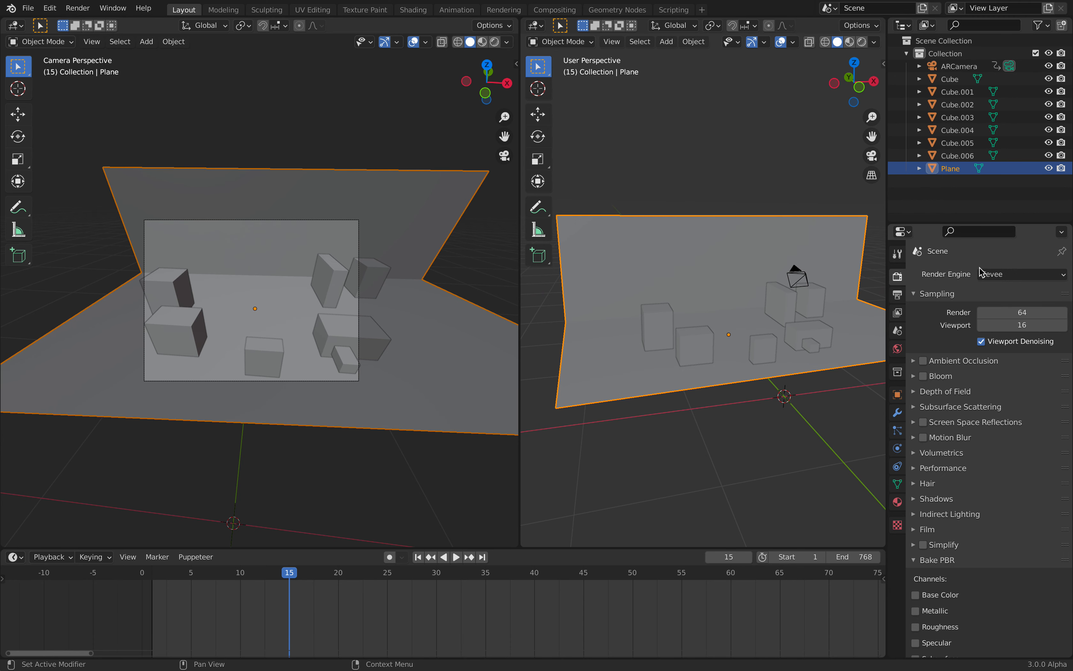
pyautogui.click(993, 274)
pyautogui.click(996, 317)
pyautogui.scroll(-15, 953, 510)
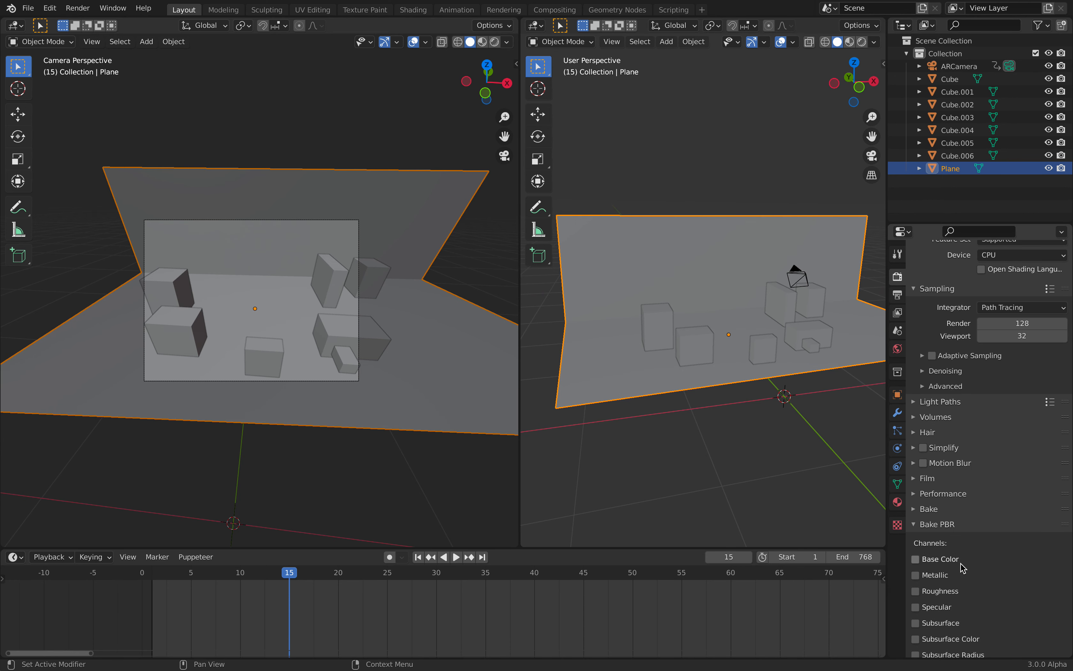
# - Add a new material to the plane and expand its viewport display settings
pyautogui.click(897, 396)
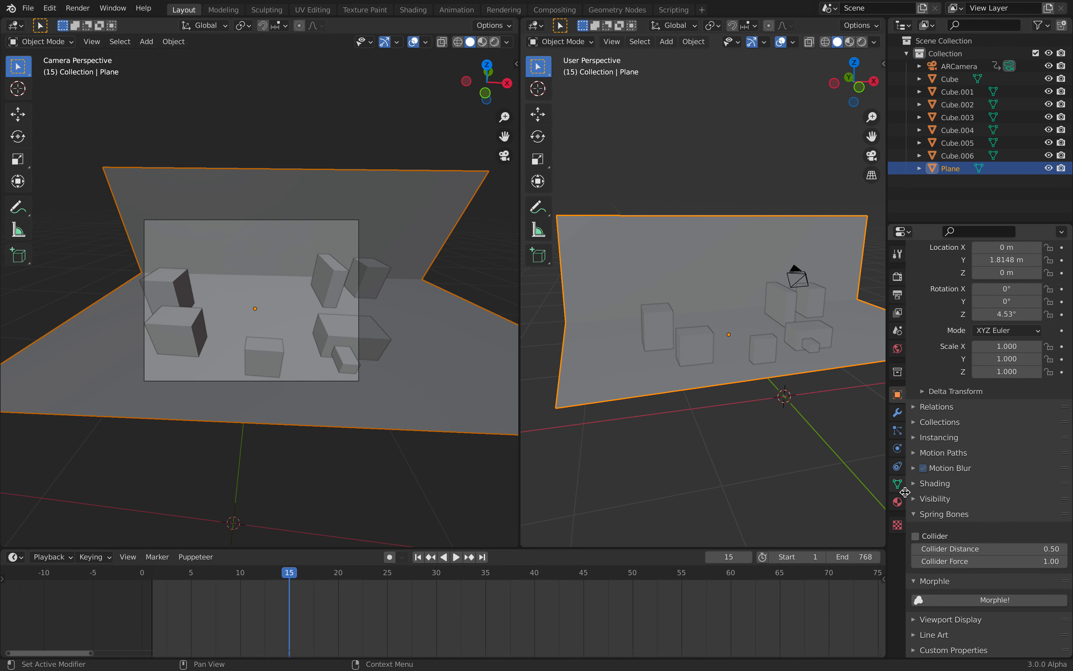
pyautogui.click(899, 501)
pyautogui.click(952, 319)
pyautogui.scroll(-12, 998, 554)
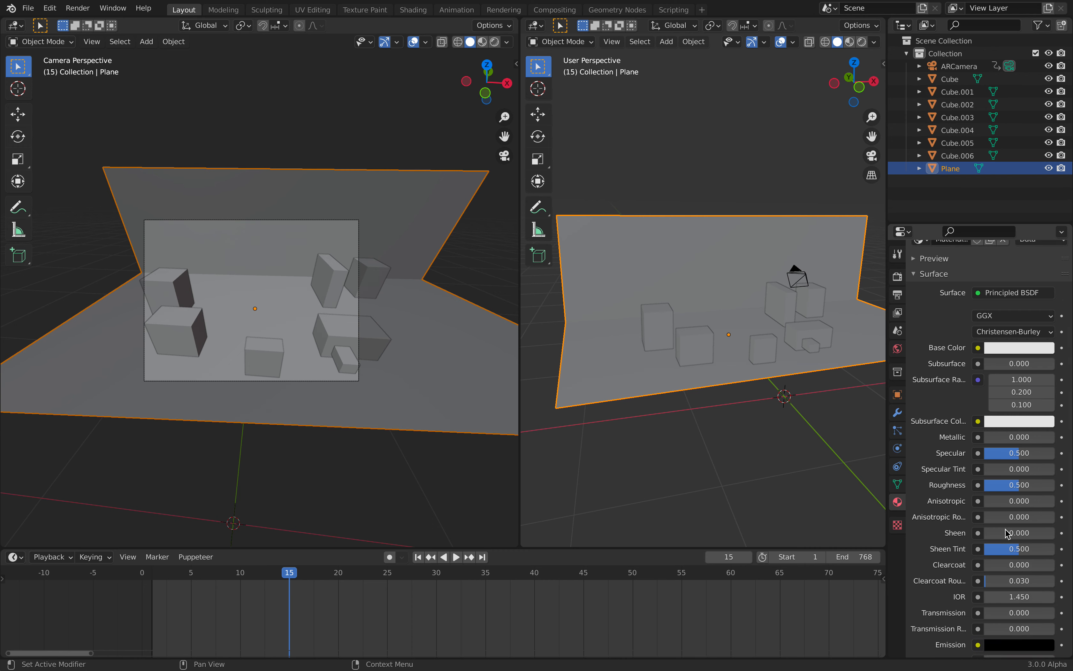
pyautogui.click(969, 634)
pyautogui.scroll(-10, 989, 630)
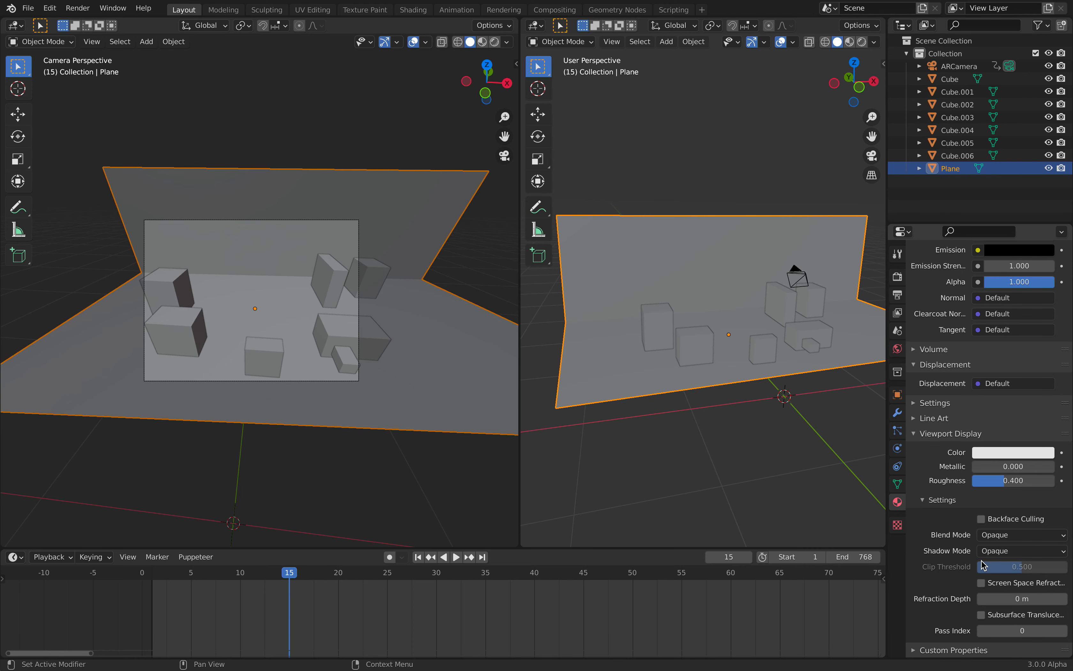
# - Enable Shadow Catcher in the plane's object visibility settings and save the file
pyautogui.click(896, 395)
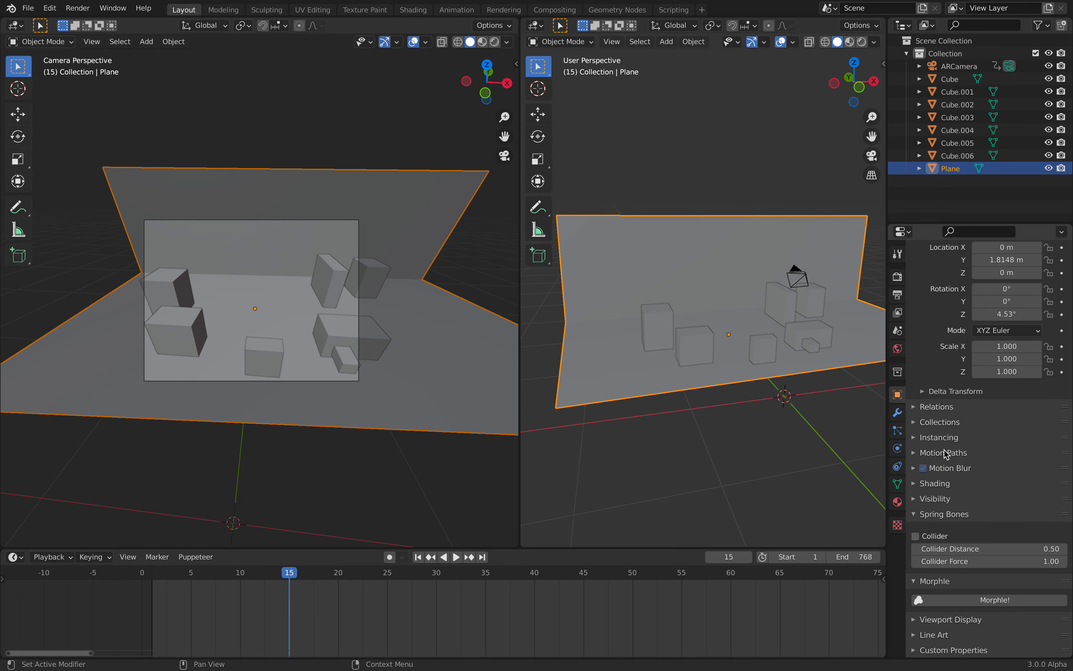
pyautogui.click(949, 501)
pyautogui.scroll(-6, 1007, 465)
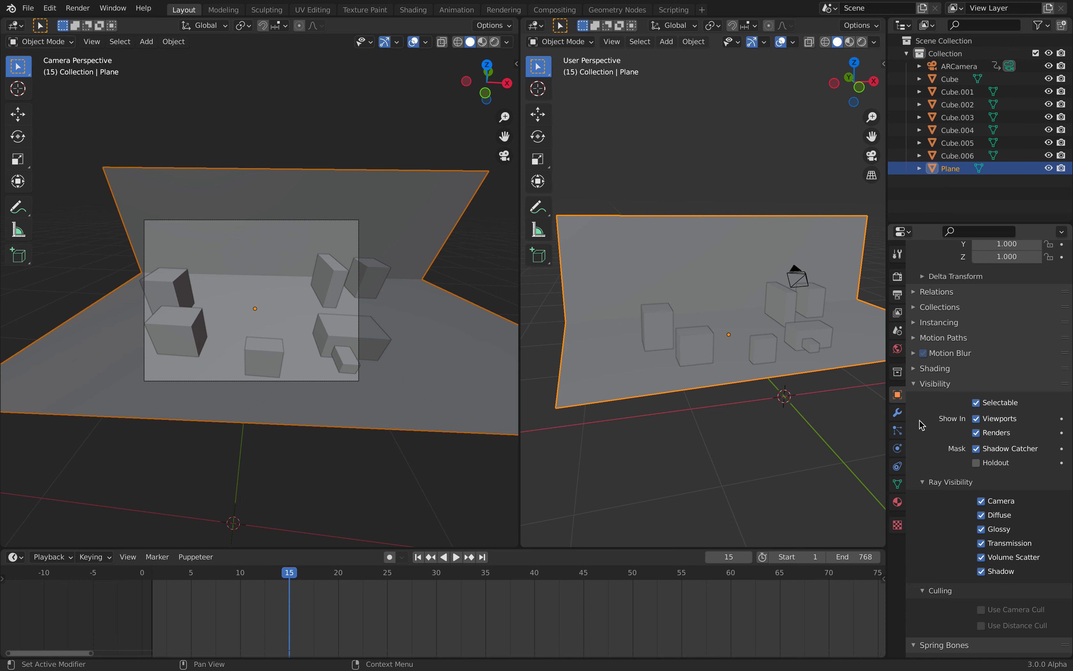
pyautogui.hotkey('ctrl', 's')
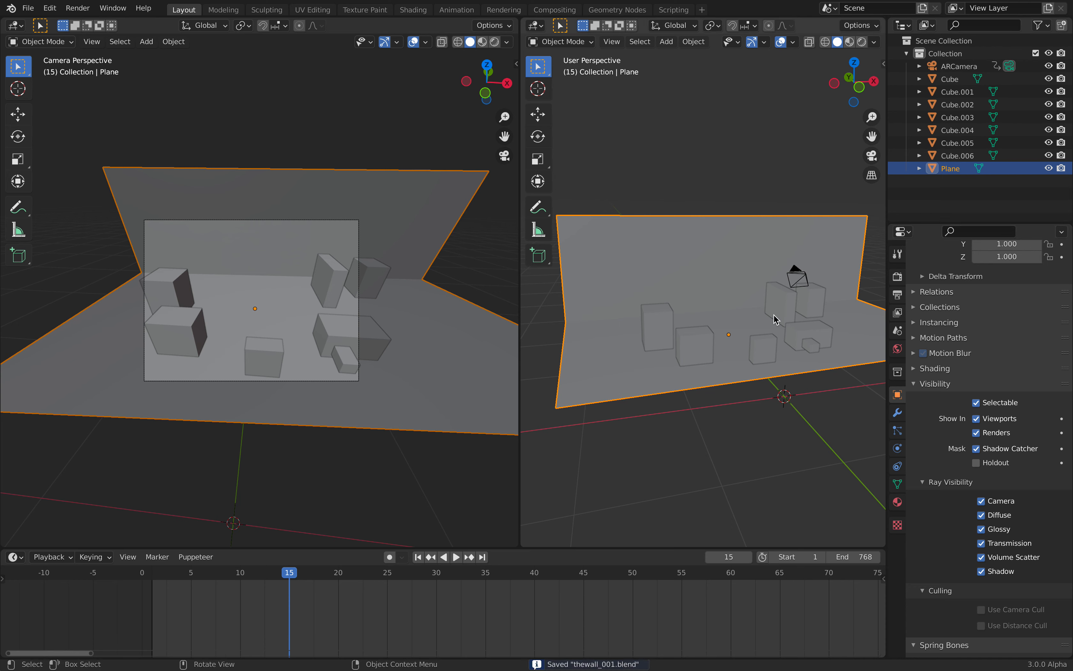
# - Preview the shadow catcher plane in the camera viewport with rendered shading, keeping the plane selected
pyautogui.scroll(1, 334, 282)
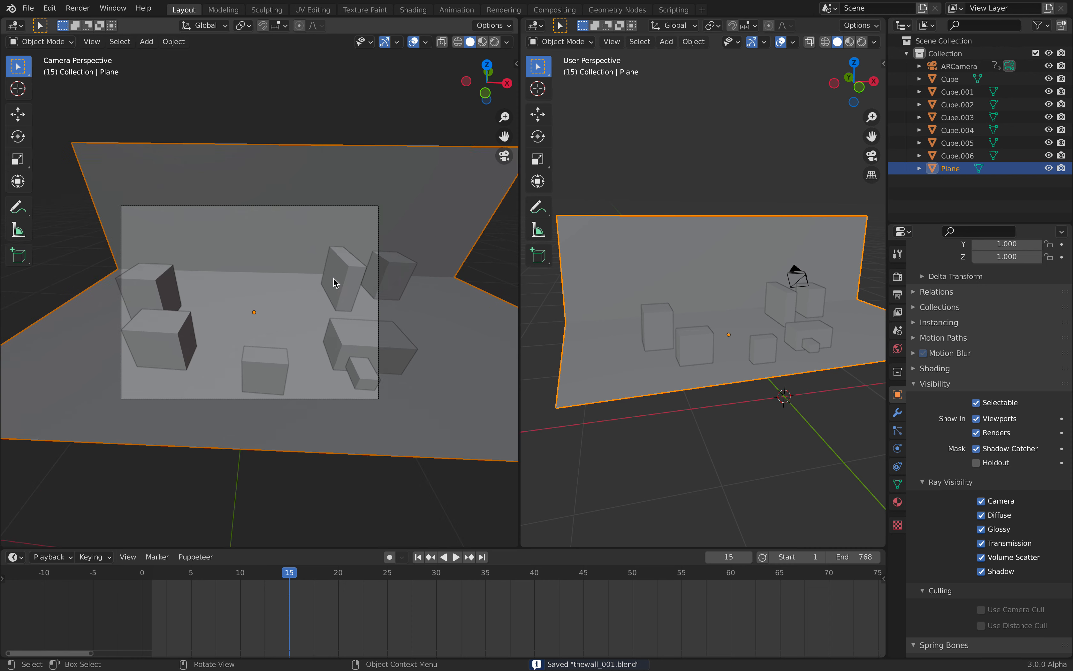
pyautogui.click(495, 42)
pyautogui.hotkey('alt', 'a')
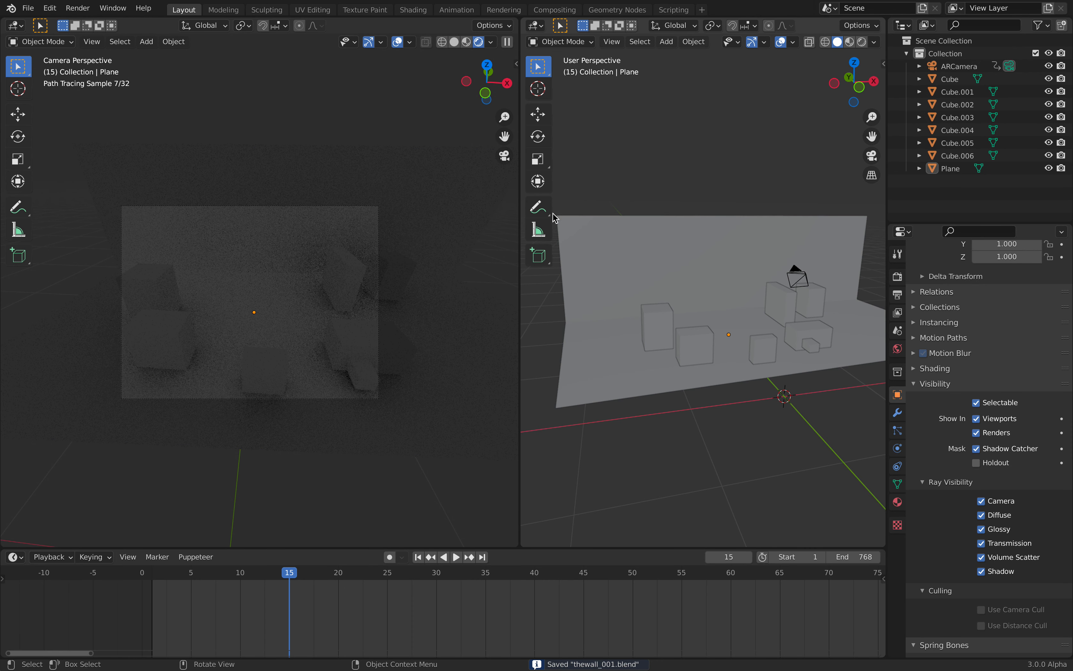
pyautogui.click(442, 229)
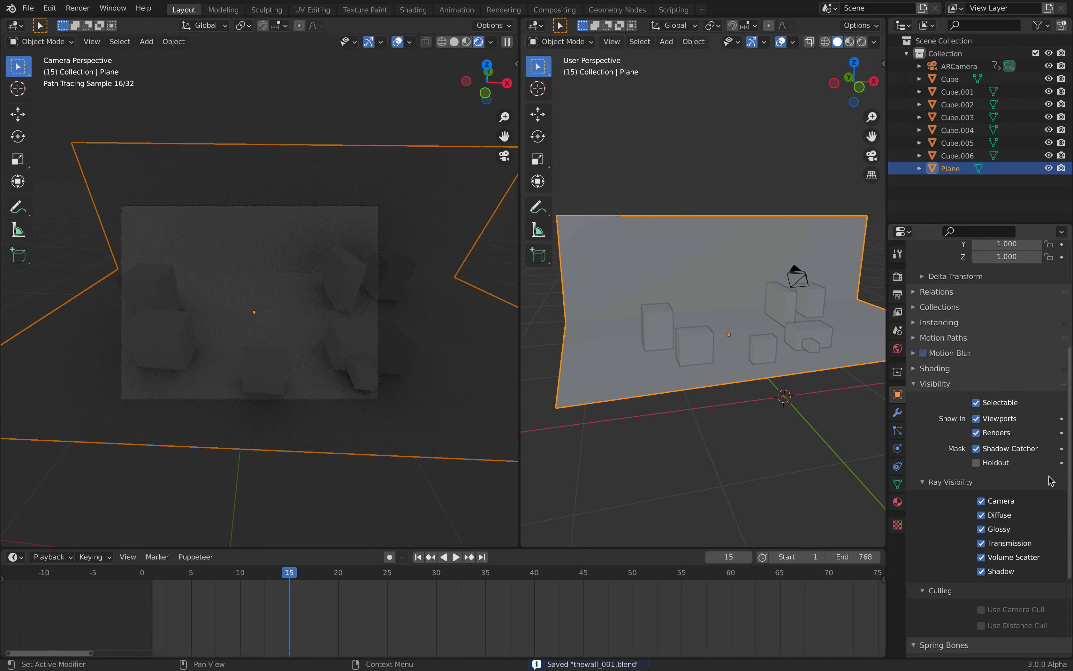
# - Try the Holdout mask on the plane in the rendered camera view and turn it off again
pyautogui.click(992, 465)
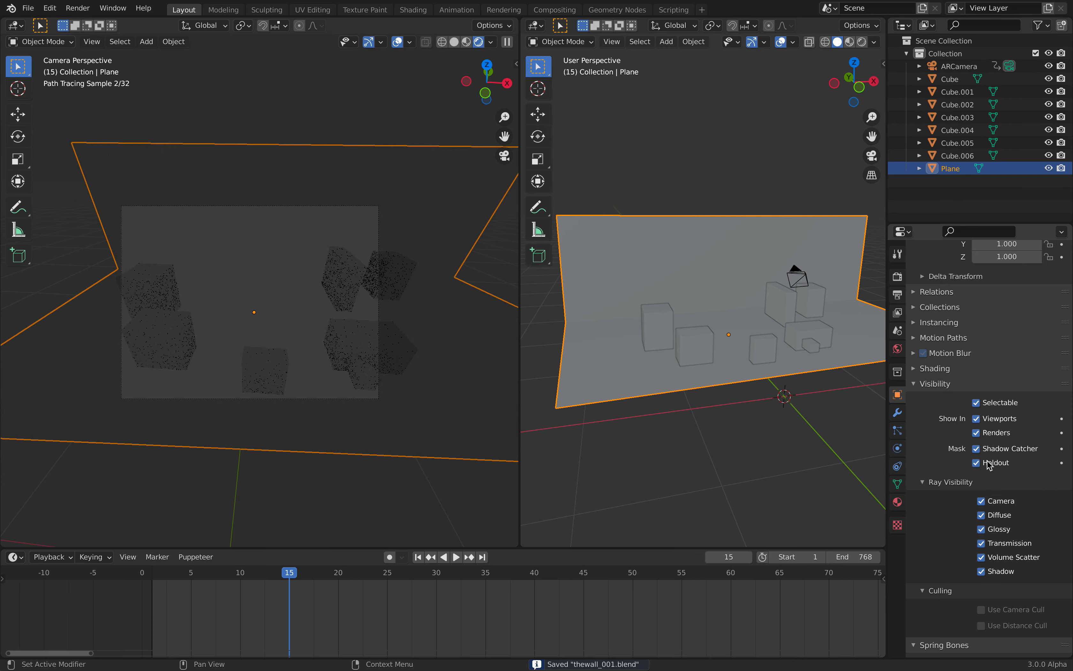
pyautogui.click(989, 464)
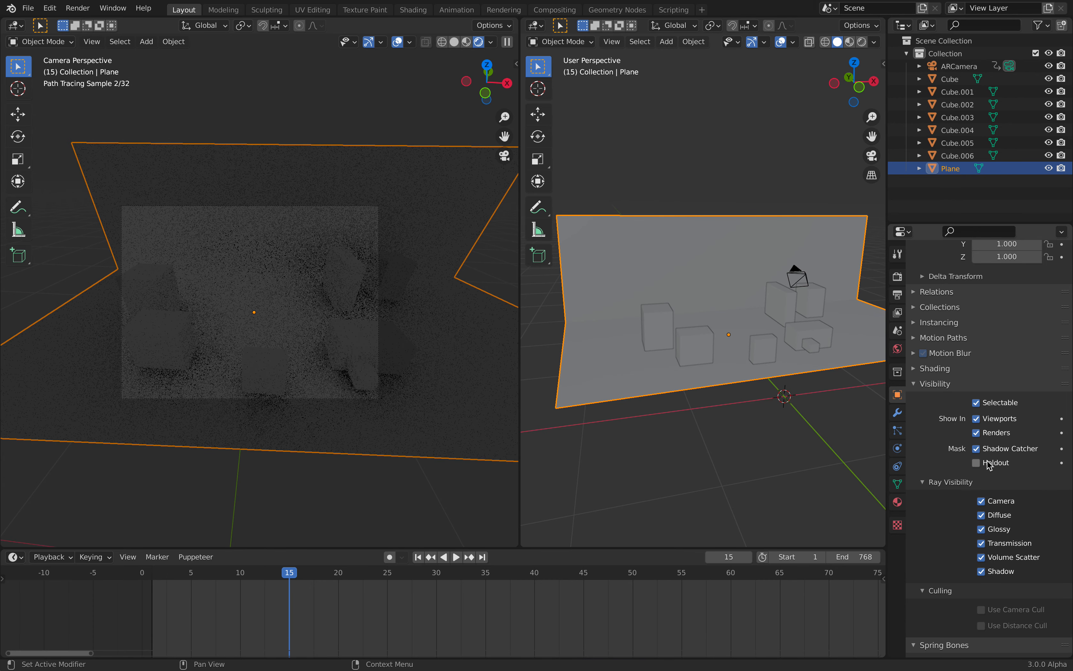
pyautogui.click(683, 207)
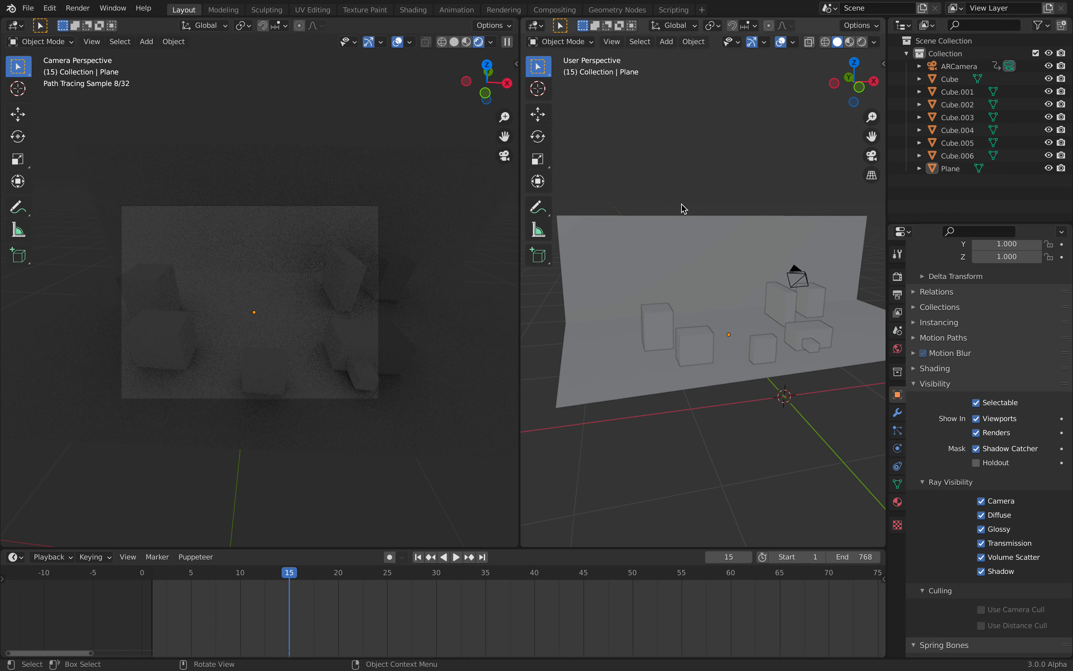
pyautogui.click(688, 286)
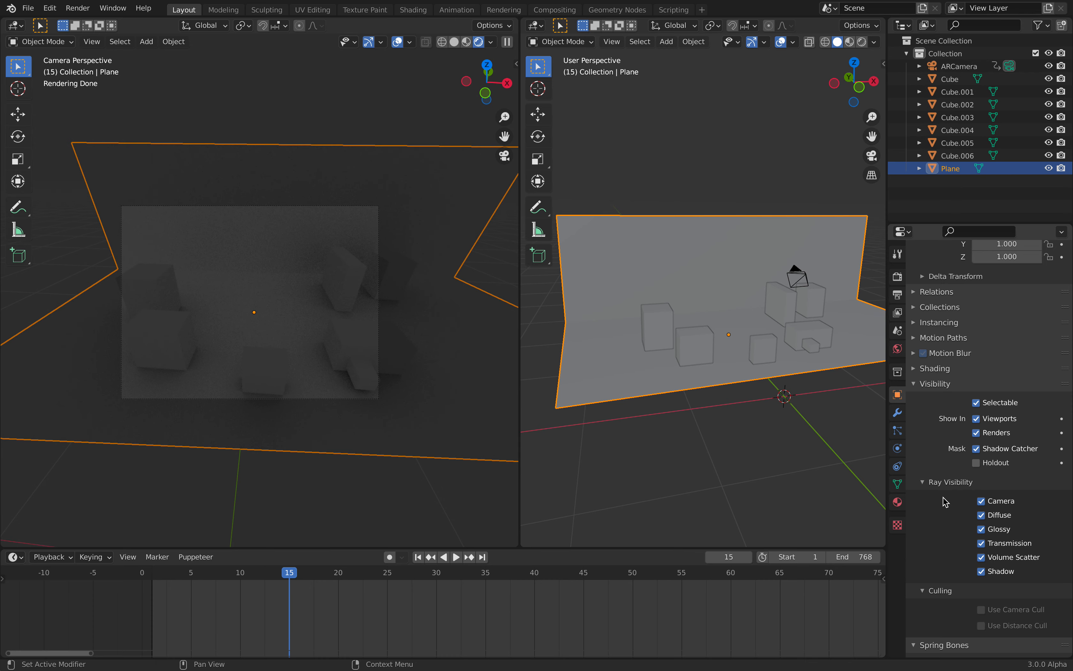
# - Return the camera viewport to solid shading and separate the plane's upright wall face into its own object using face selection in Edit Mode
pyautogui.moveTo(703, 414); pyautogui.dragTo(711, 350, button='middle')
pyautogui.press('Tab')
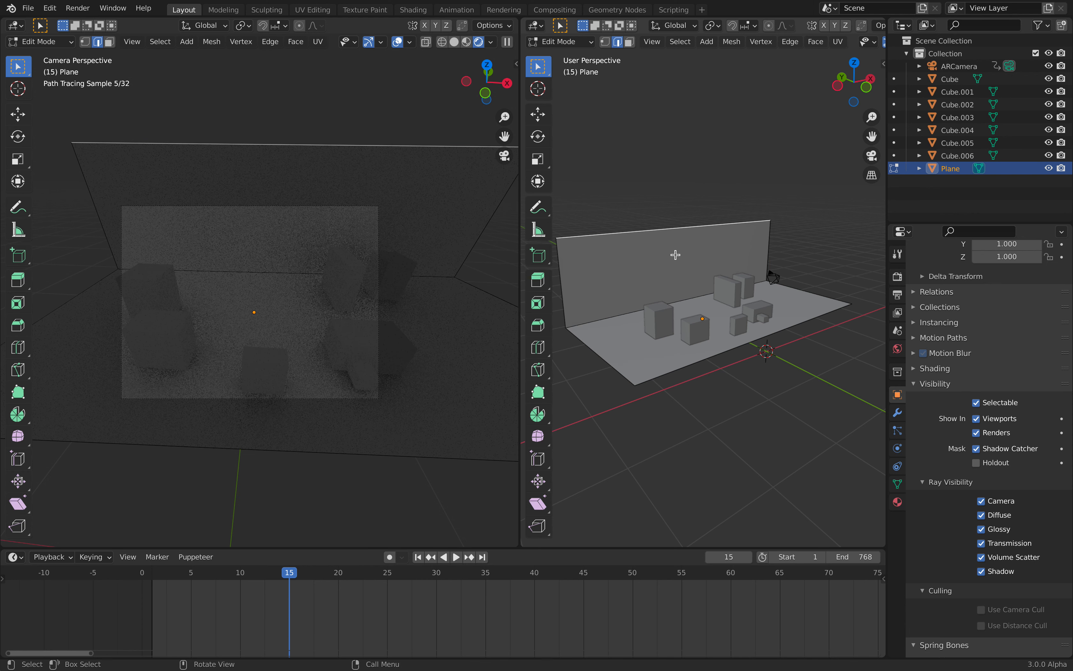
pyautogui.press('Tab')
pyautogui.press('Tab')
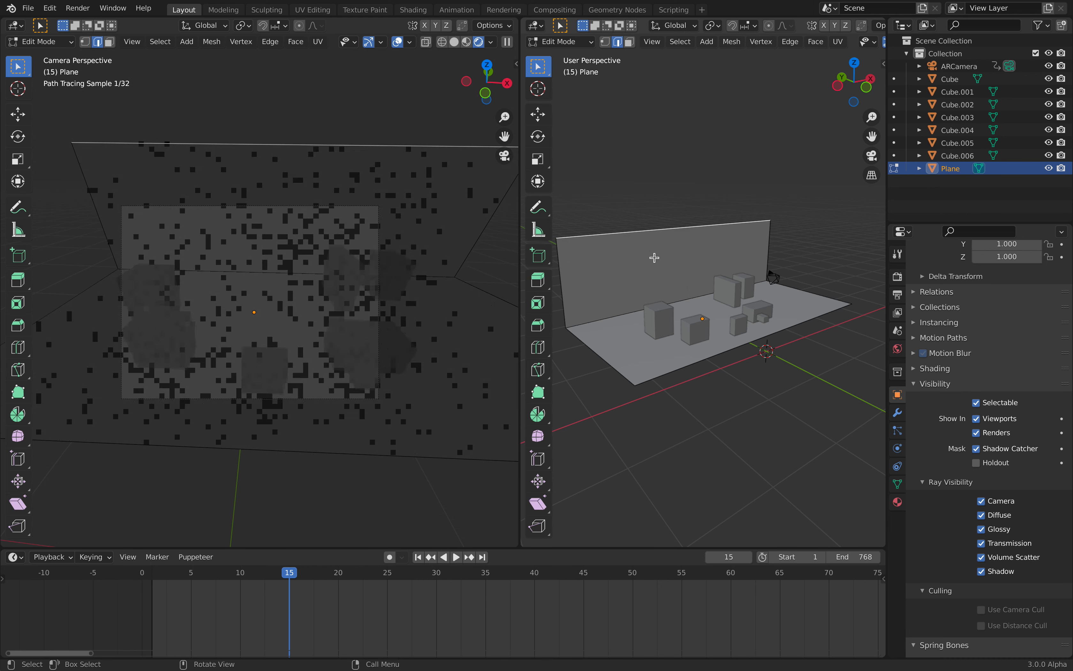
pyautogui.click(630, 42)
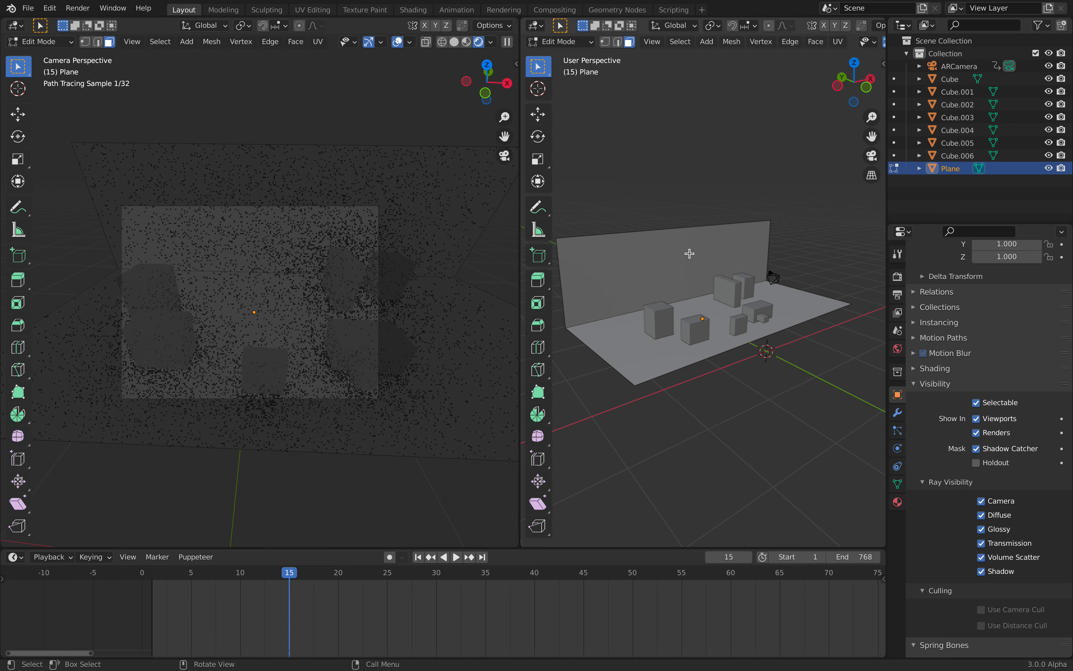
pyautogui.click(701, 269)
pyautogui.keyDown('shift'); pyautogui.moveTo(702, 271); pyautogui.dragTo(719, 287, button='middle'); pyautogui.keyUp('shift')
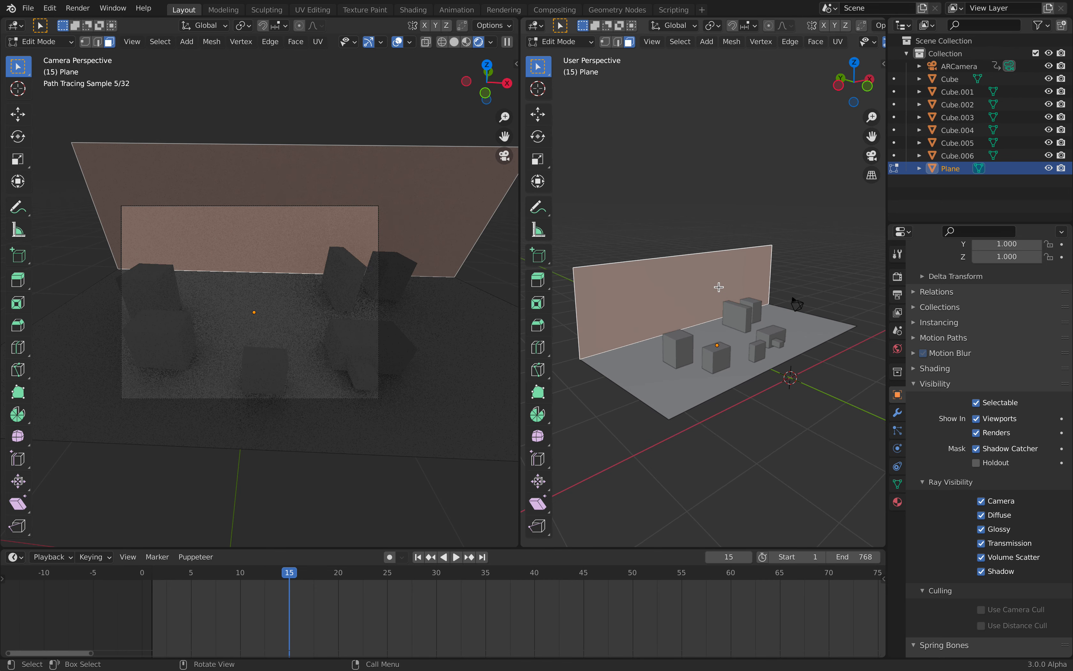
pyautogui.click(454, 42)
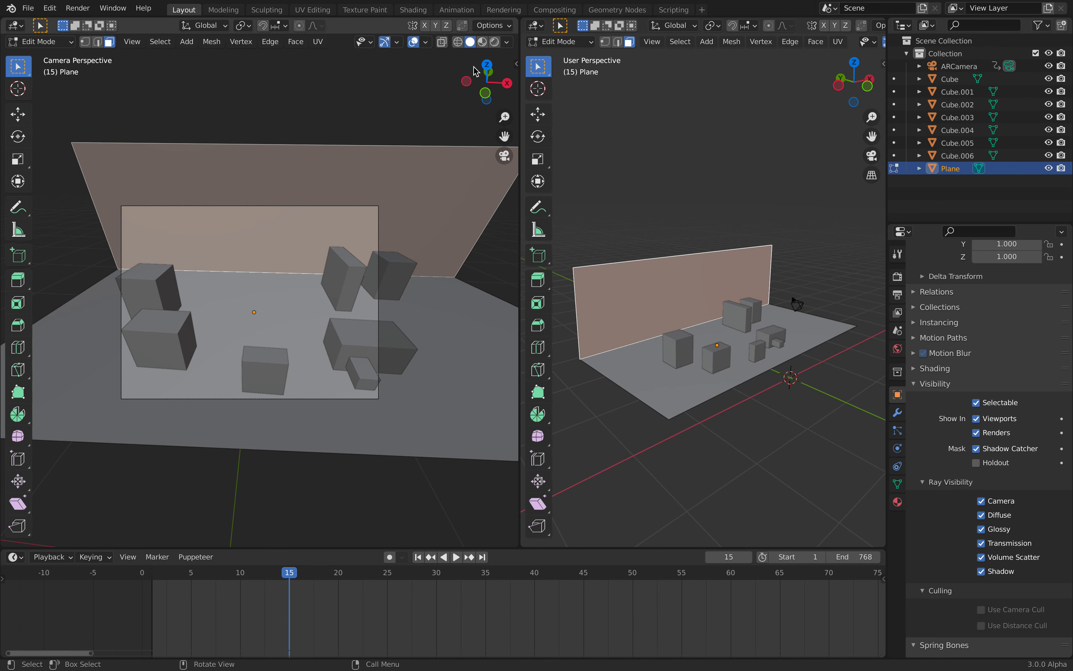
pyautogui.rightClick(712, 283)
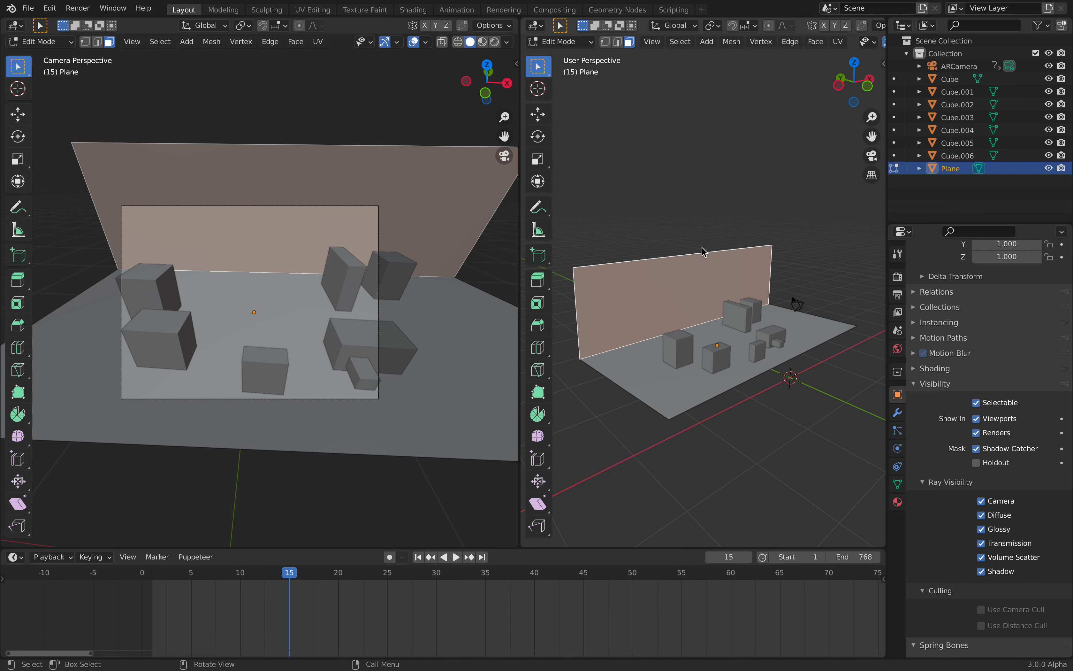
pyautogui.press('F3')
pyautogui.write('separate')
pyautogui.press('Return')
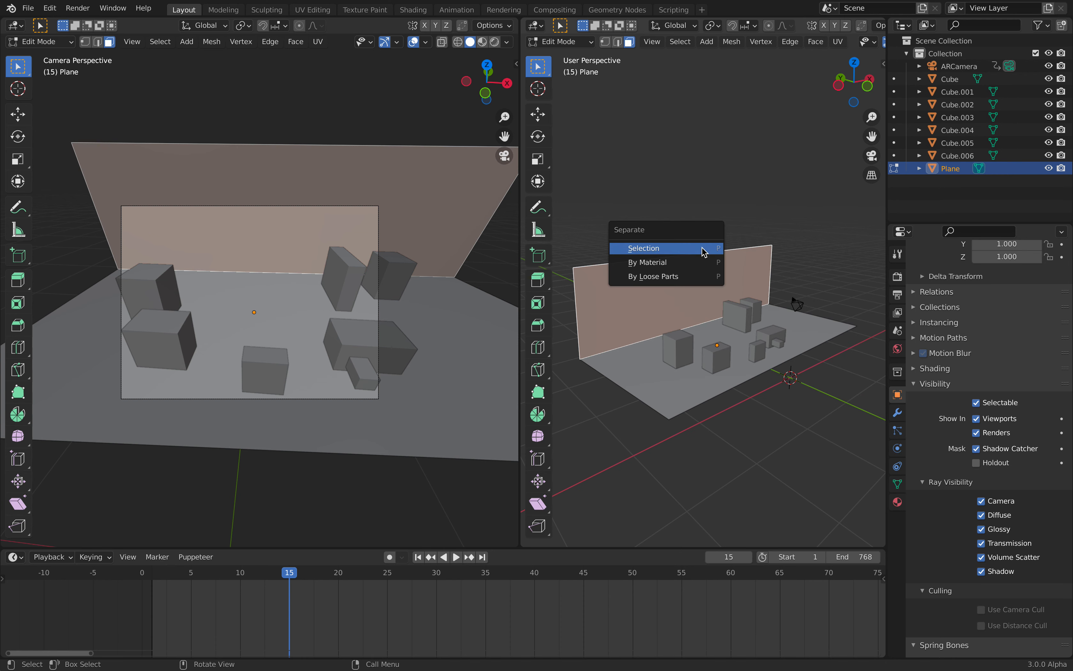
pyautogui.click(670, 256)
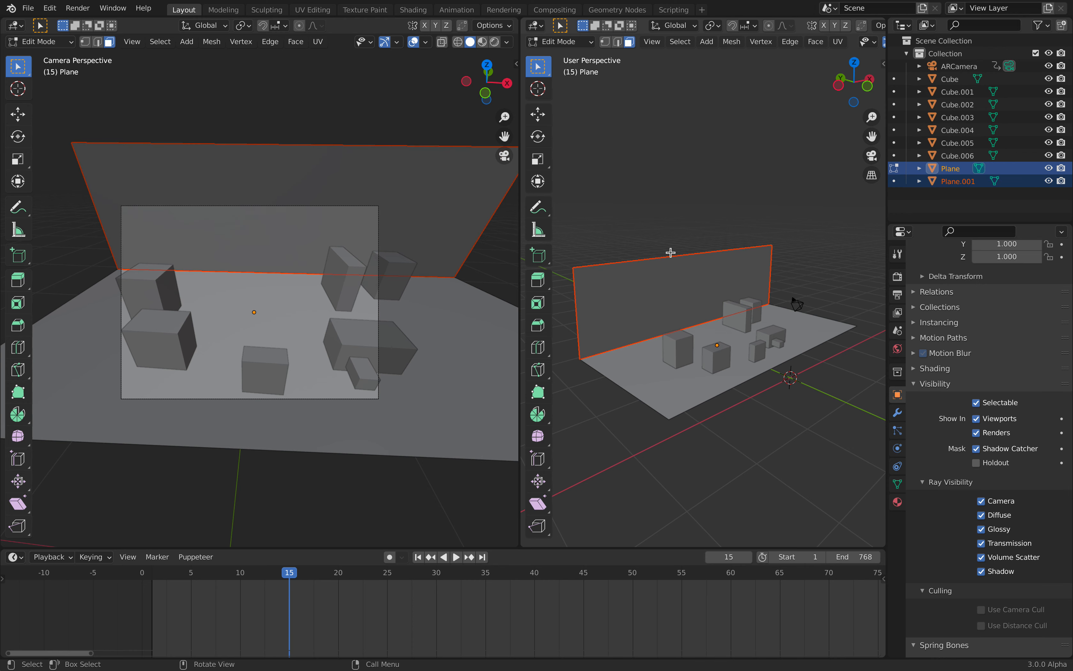
# - In Object Mode, enable Holdout and disable Shadow Catcher on the separated wall, and save the file
pyautogui.press('Tab')
pyautogui.click(695, 283)
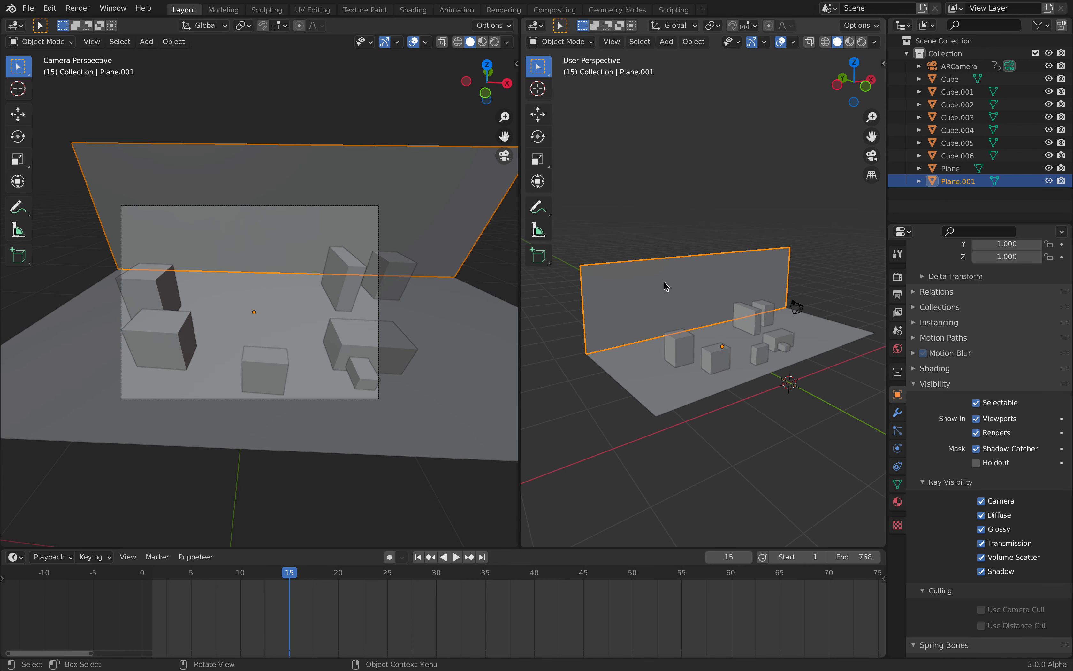
pyautogui.moveTo(709, 356); pyautogui.dragTo(692, 357, button='middle')
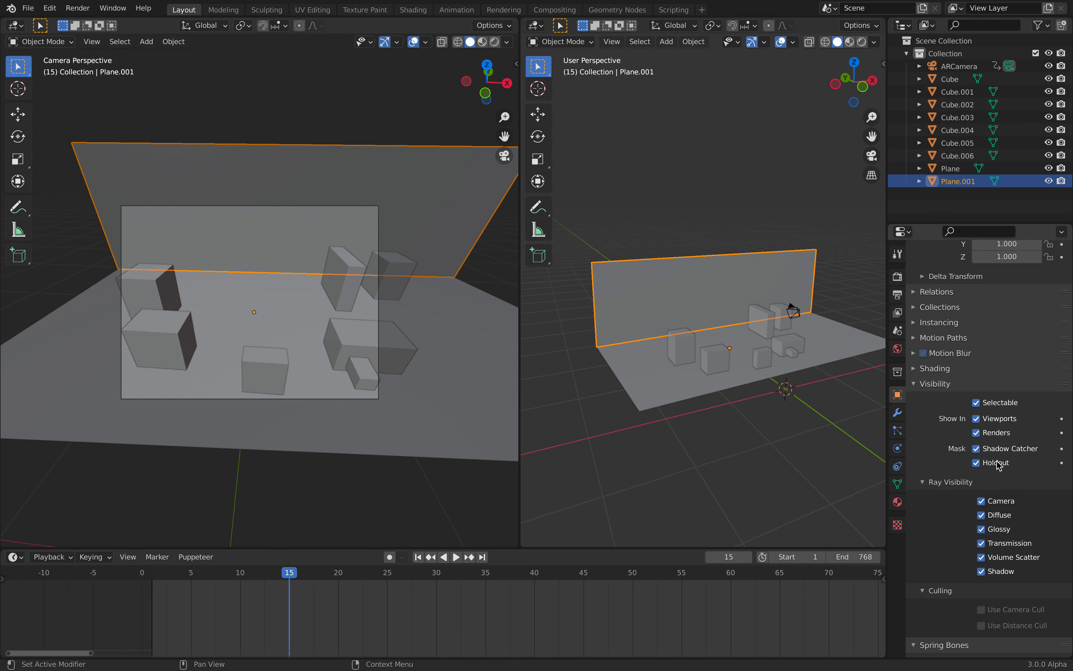
pyautogui.click(976, 449)
pyautogui.moveTo(767, 351); pyautogui.dragTo(754, 349, button='middle')
pyautogui.hotkey('ctrl', 's')
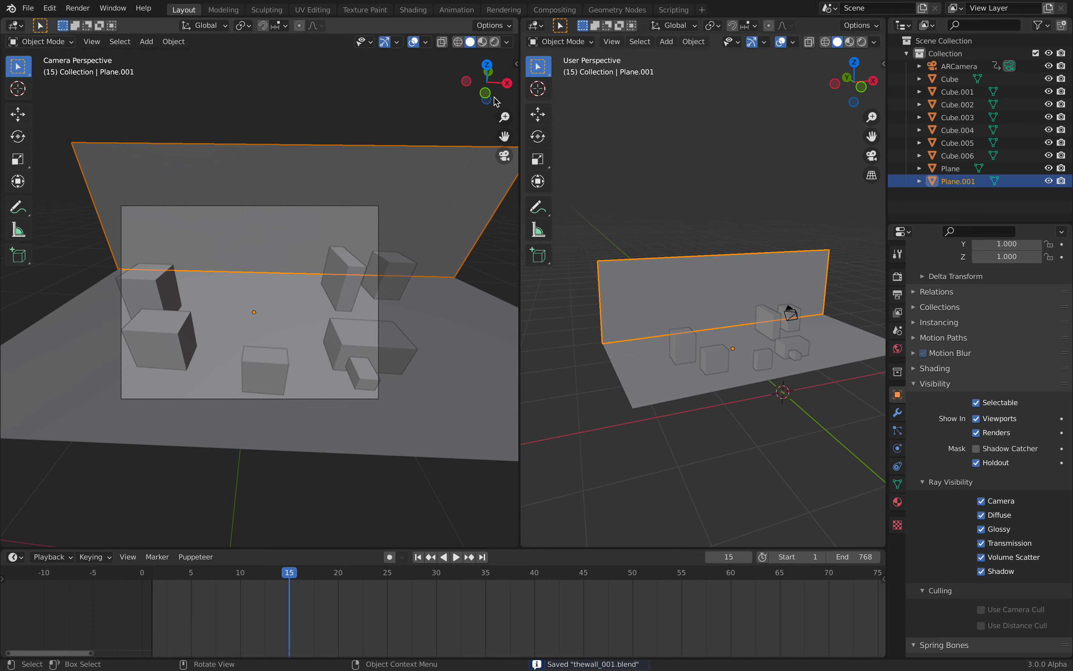
# - Switch the camera viewport to rendered shading and check the wall holdout at frames 23 and 7
pyautogui.click(495, 42)
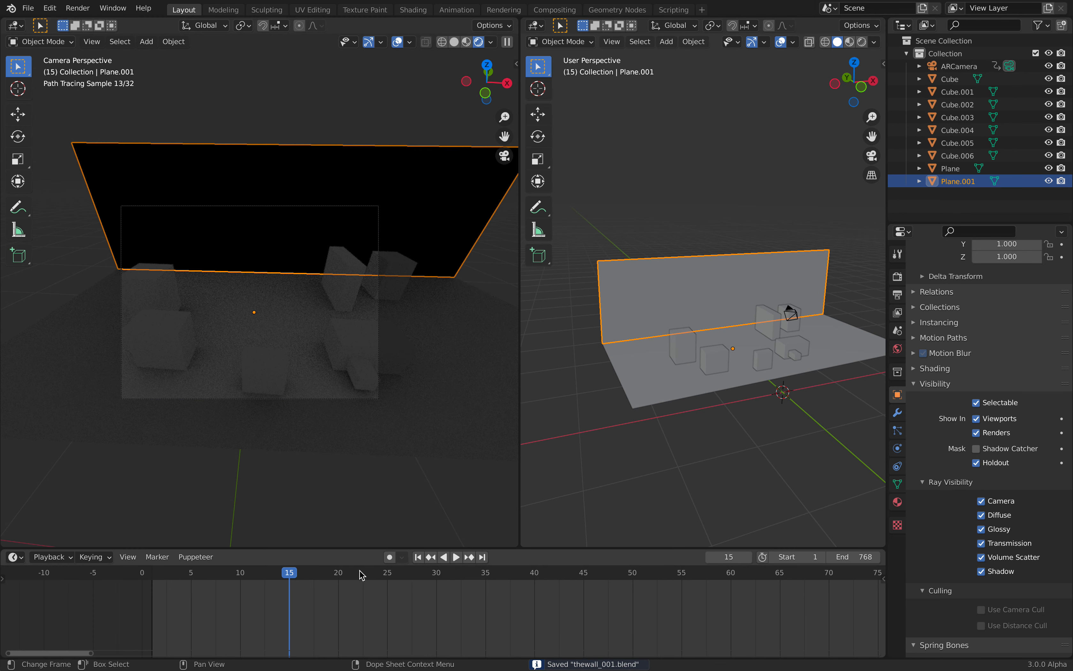
pyautogui.moveTo(298, 576); pyautogui.dragTo(310, 576)
pyautogui.click(367, 577)
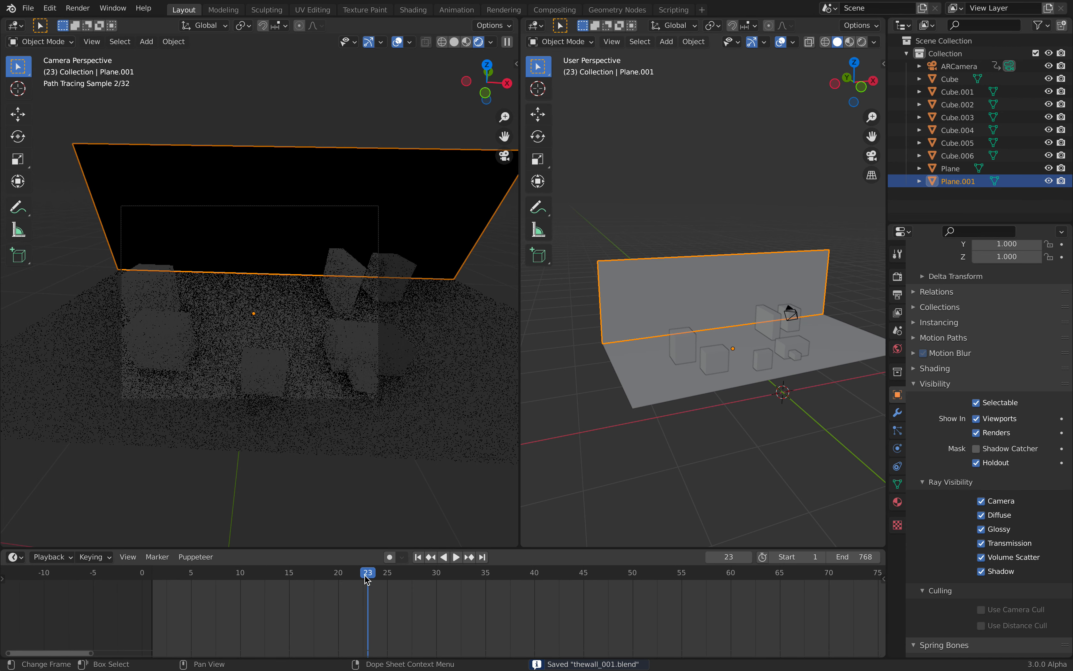
pyautogui.click(211, 576)
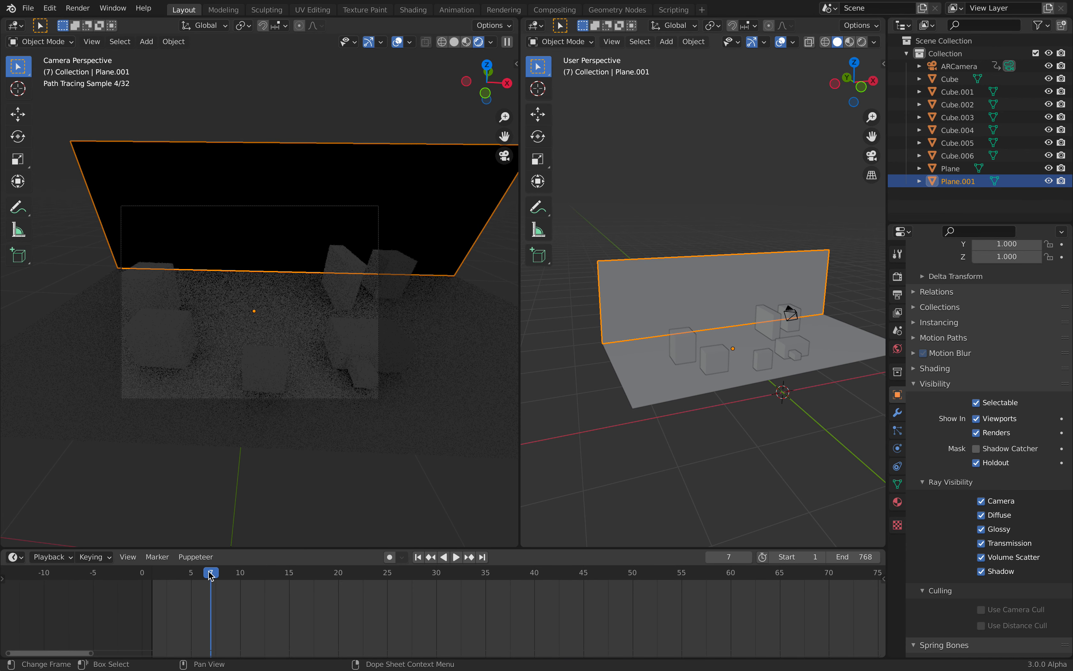
# - Enable Transparent film with Transparent Glass in the render settings, deselect the wall and save the file
pyautogui.click(898, 277)
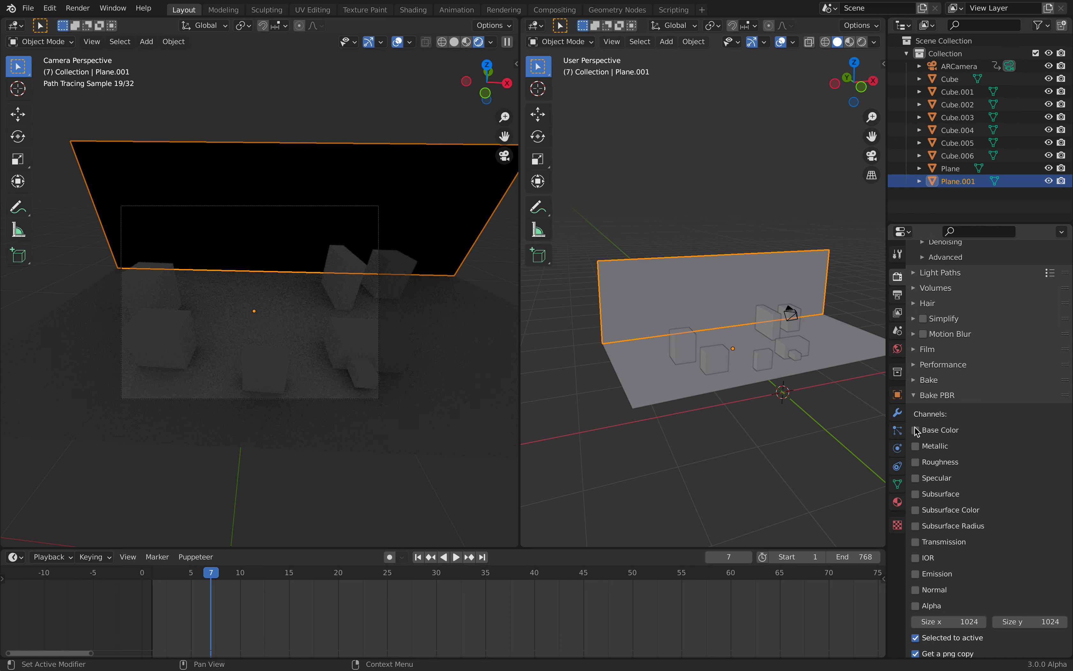
pyautogui.scroll(-4, 926, 533)
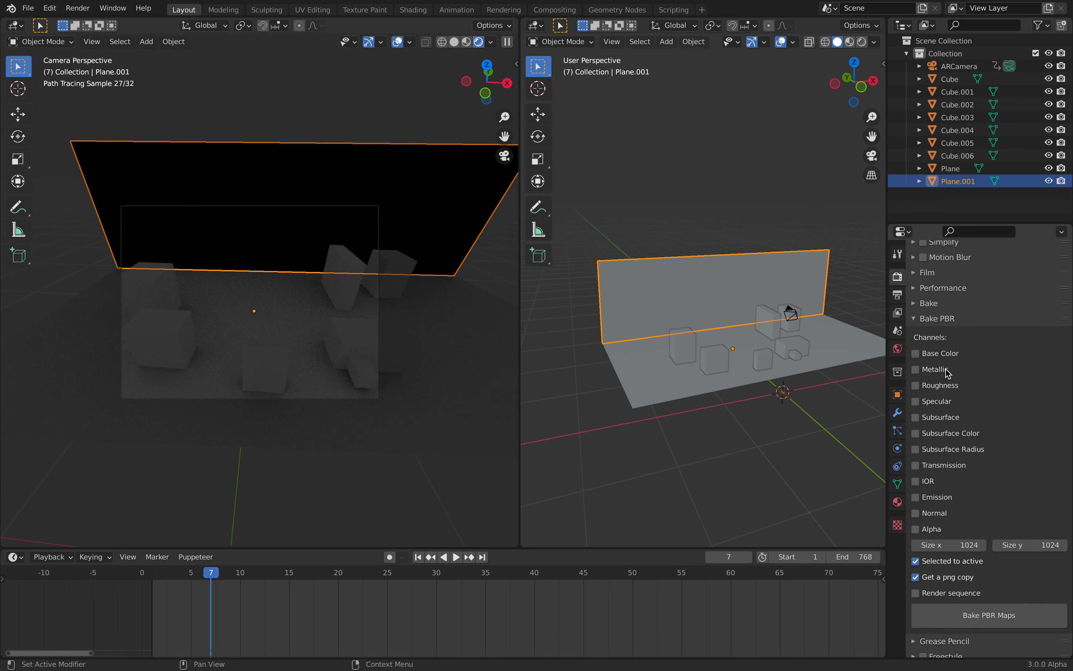
pyautogui.scroll(3, 954, 381)
pyautogui.scroll(8, 944, 357)
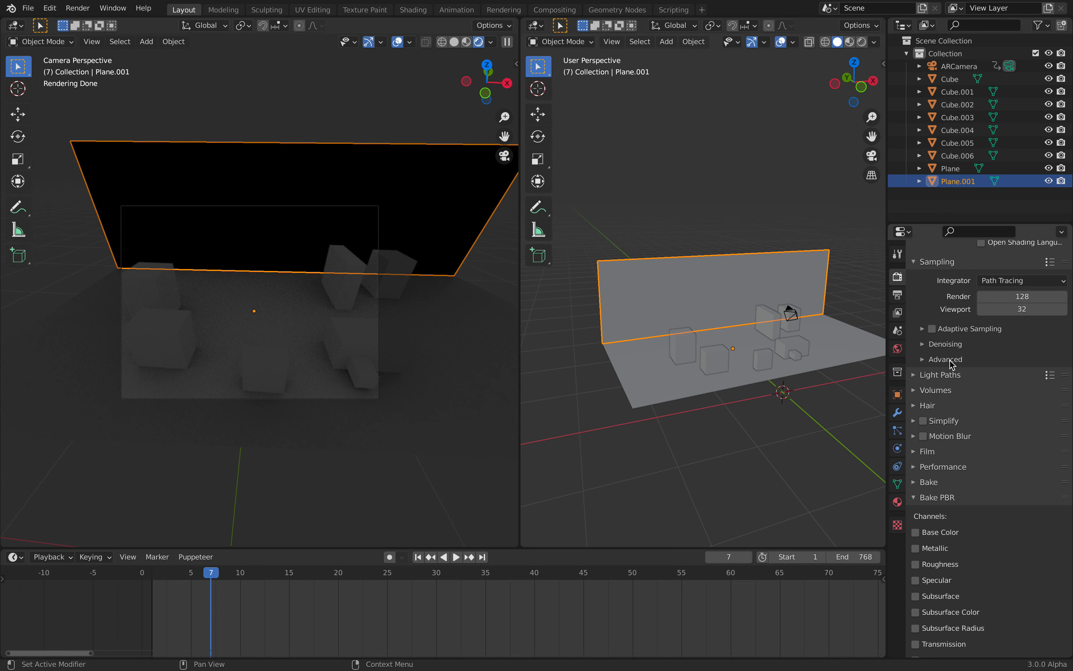
pyautogui.scroll(-3, 941, 376)
pyautogui.click(935, 465)
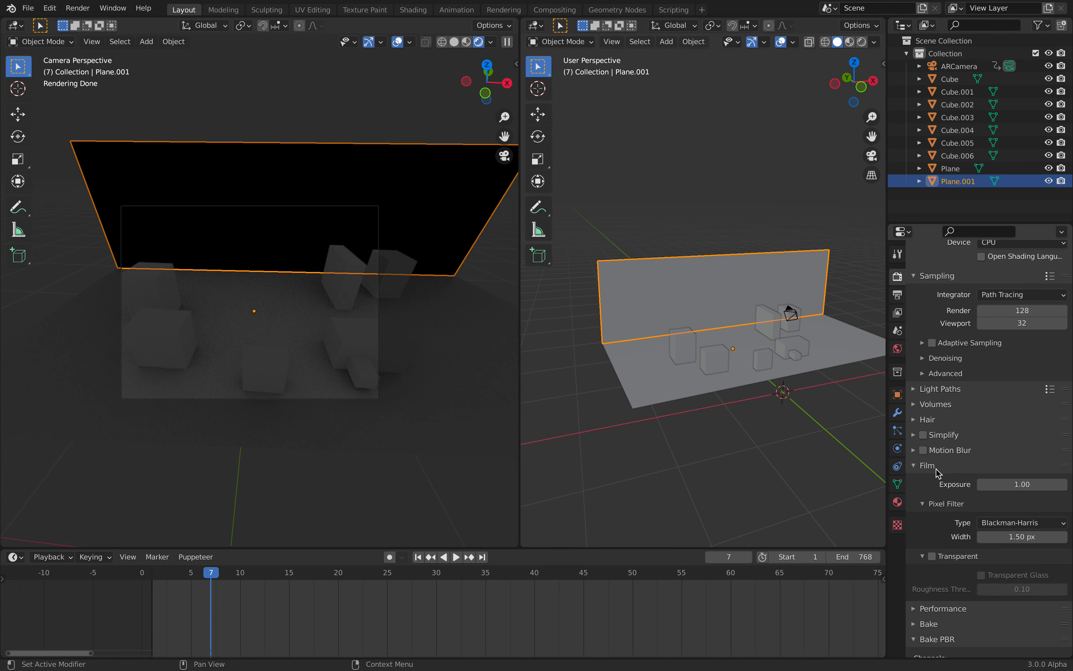
pyautogui.click(932, 557)
pyautogui.click(932, 557)
pyautogui.click(933, 556)
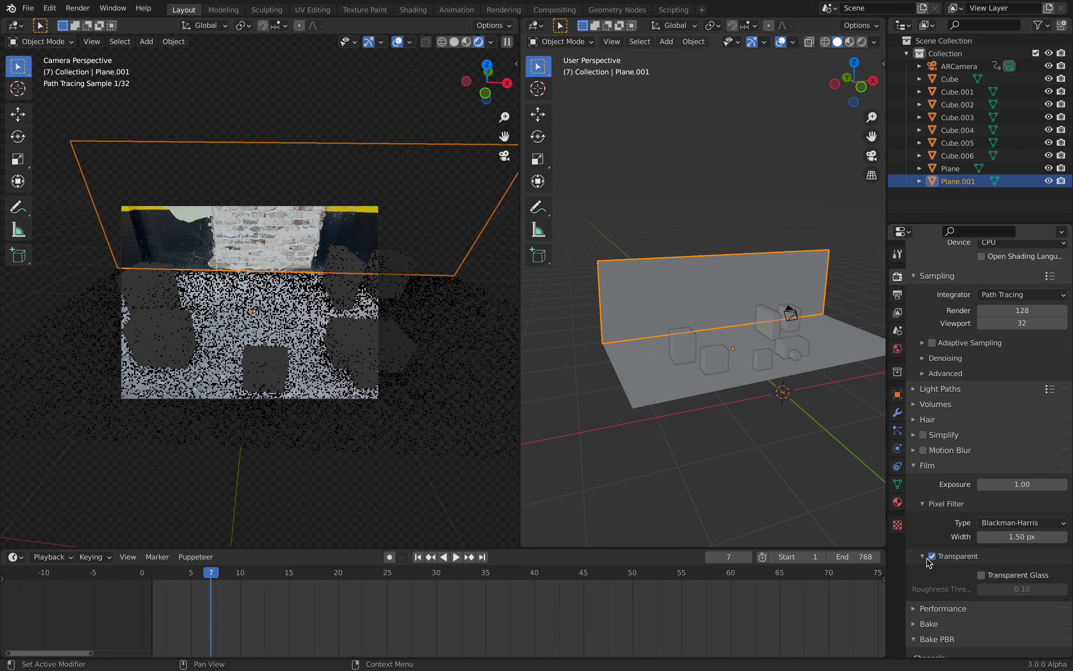
pyautogui.click(982, 575)
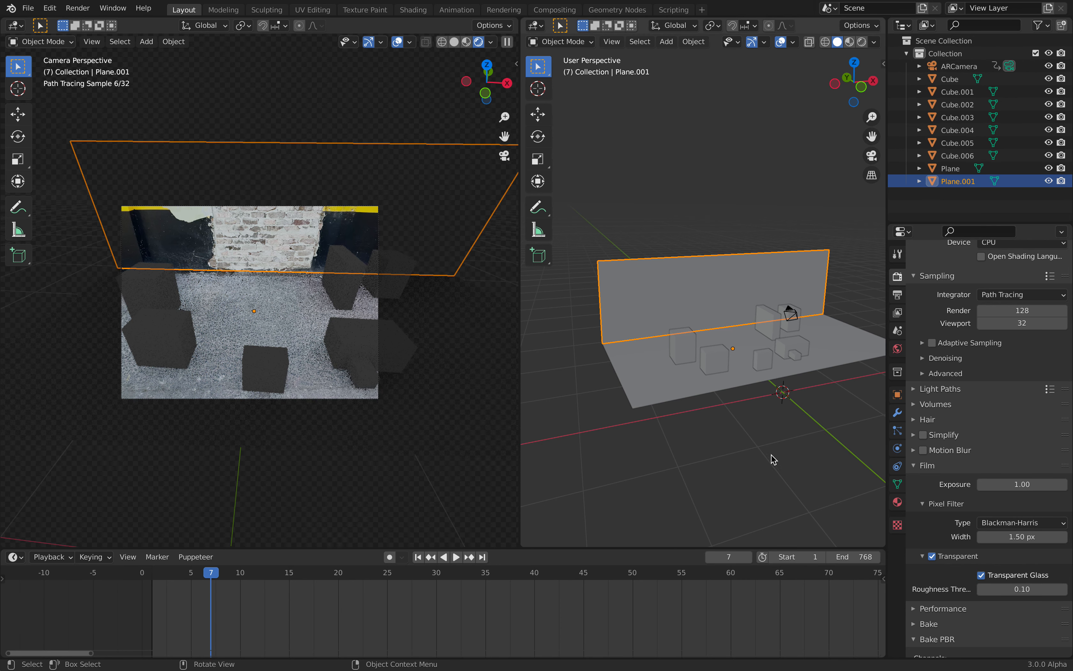
pyautogui.click(773, 207)
pyautogui.hotkey('ctrl', 's')
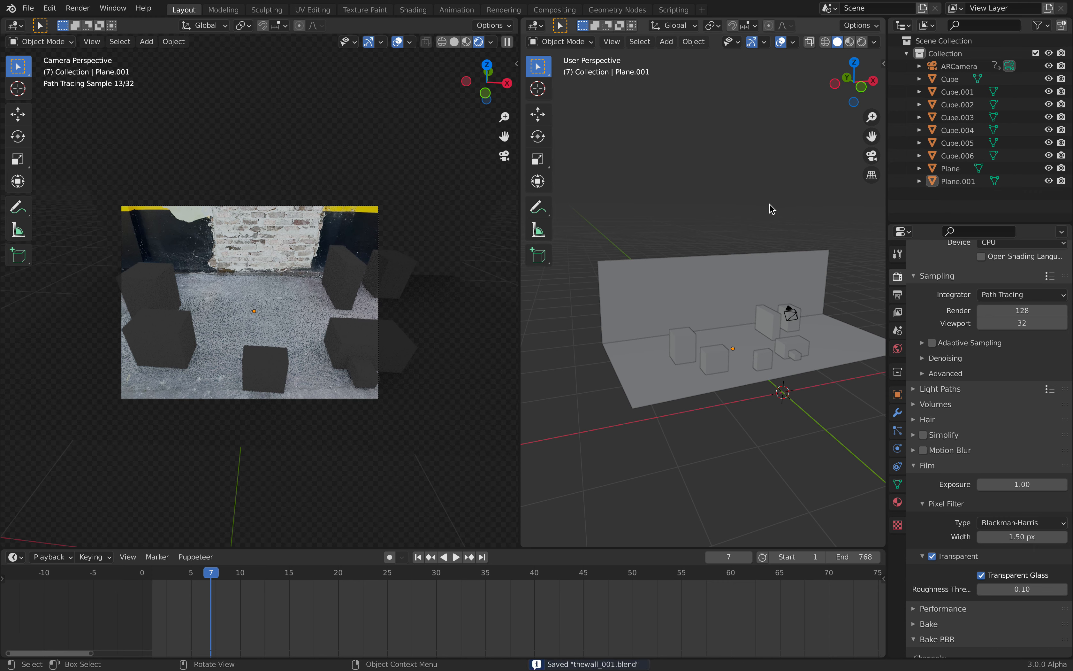
# - Add a Sun light and trackball-rotate it so the cubes cast shadows sideways across the ground
pyautogui.hotkey('shift', 'a')
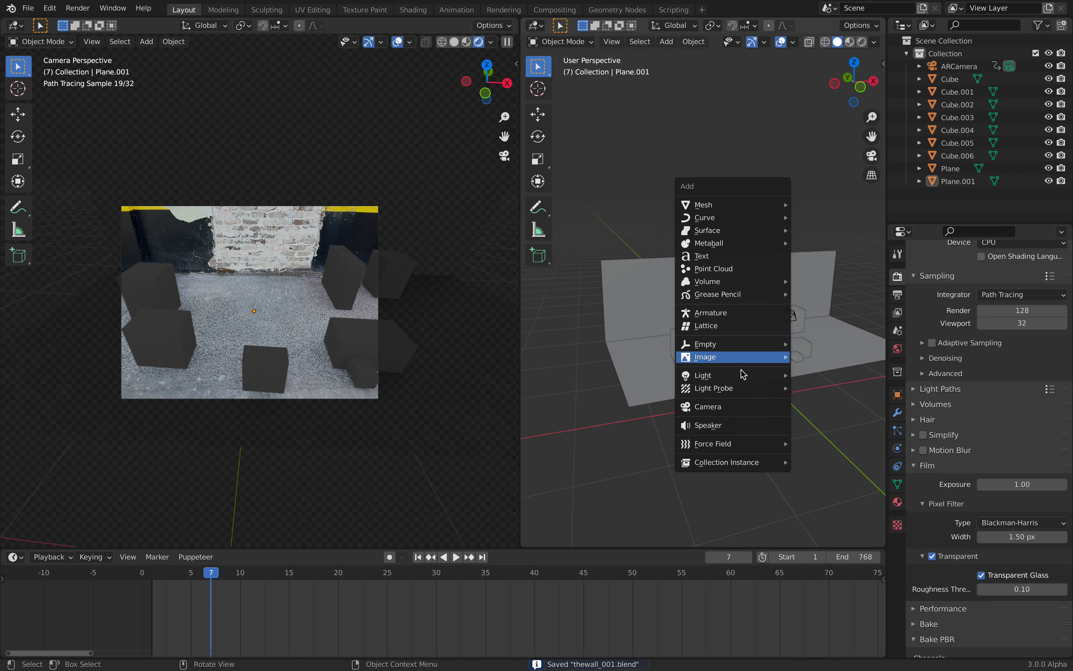
pyautogui.moveTo(744, 377)
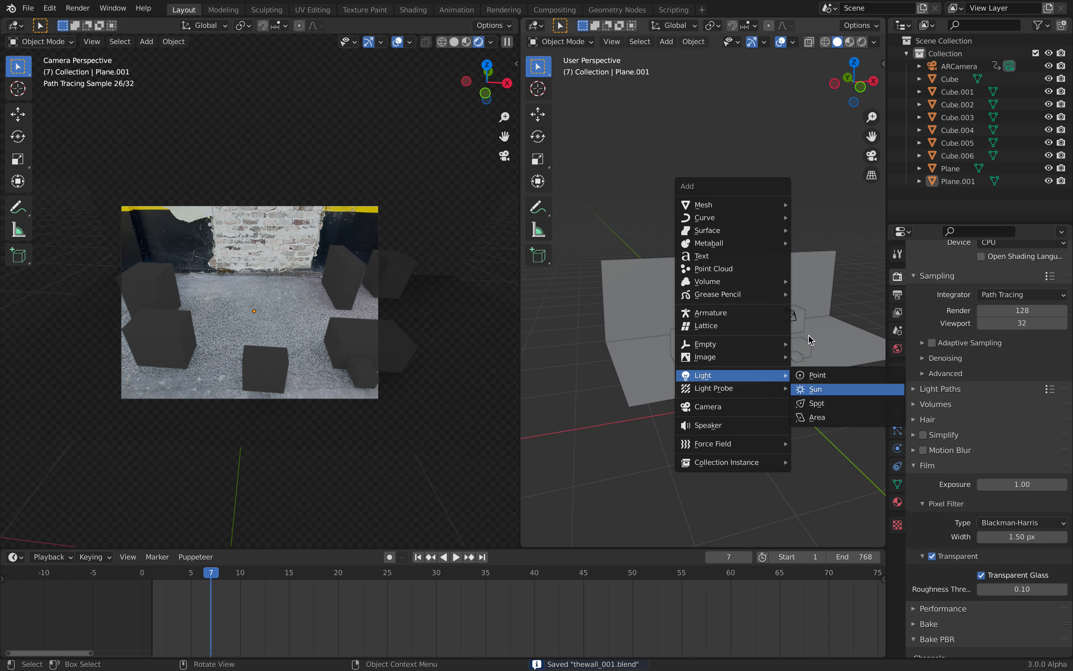
pyautogui.click(815, 389)
pyautogui.press('r')
pyautogui.press('r')
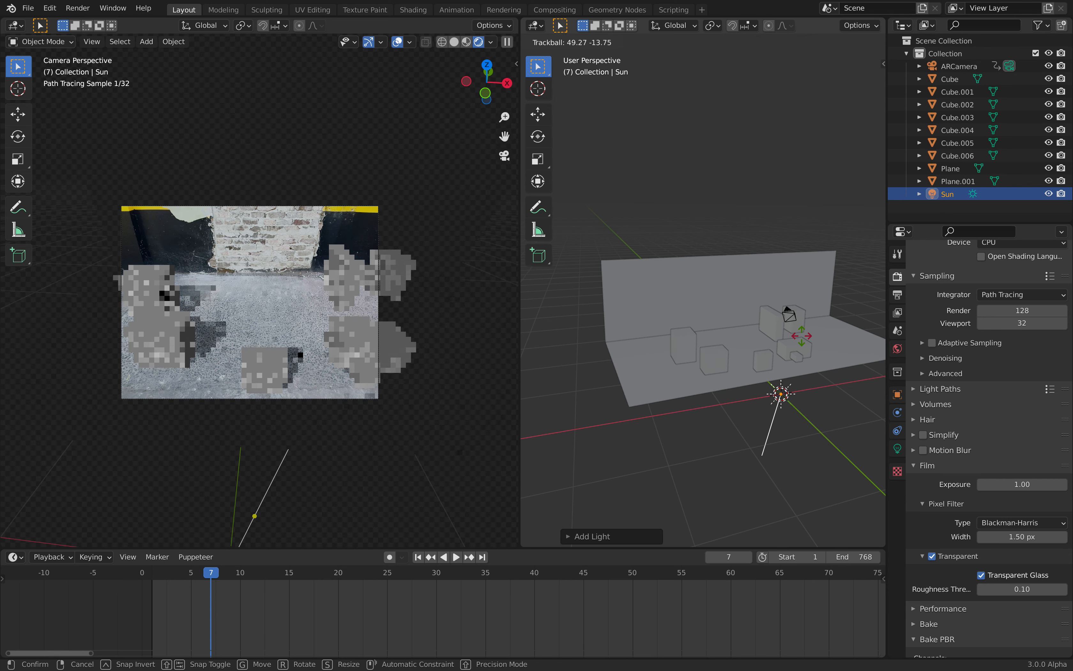
pyautogui.click(658, 386)
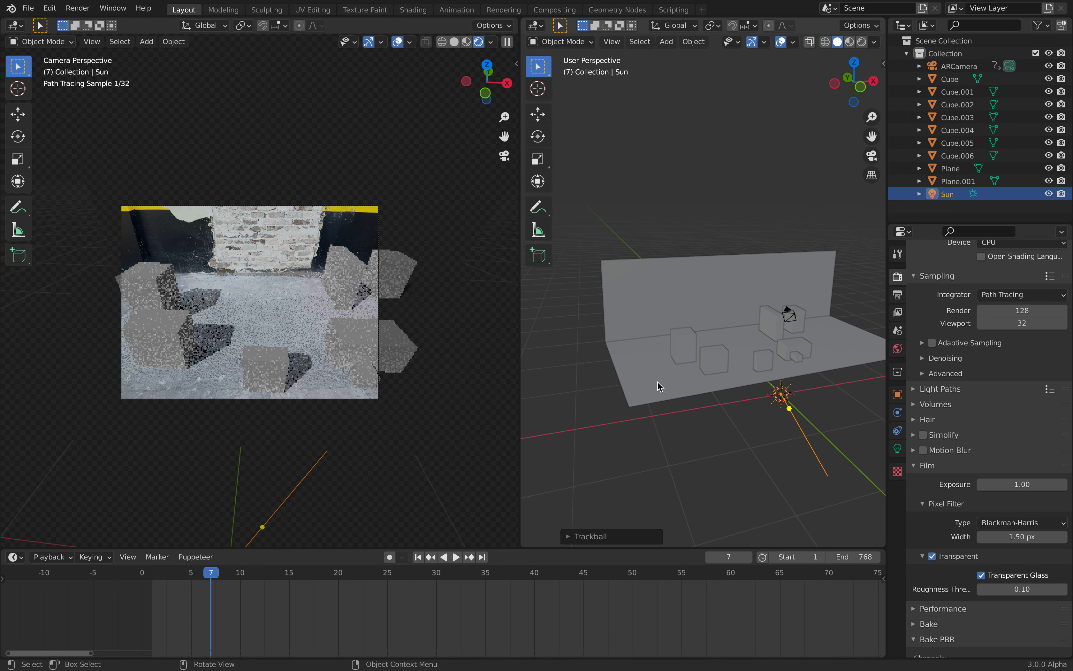
# - Examine the cubes and their shadows against the footage in the rendered camera view from frame 24 to 34
pyautogui.scroll(1, 295, 274)
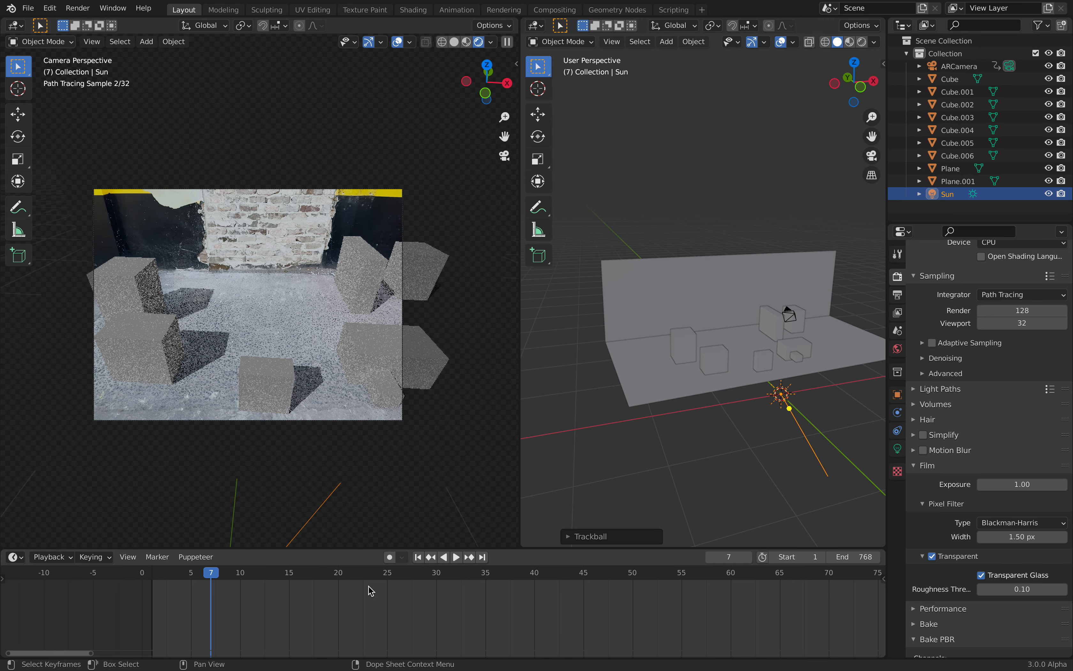
pyautogui.click(319, 582)
pyautogui.click(377, 579)
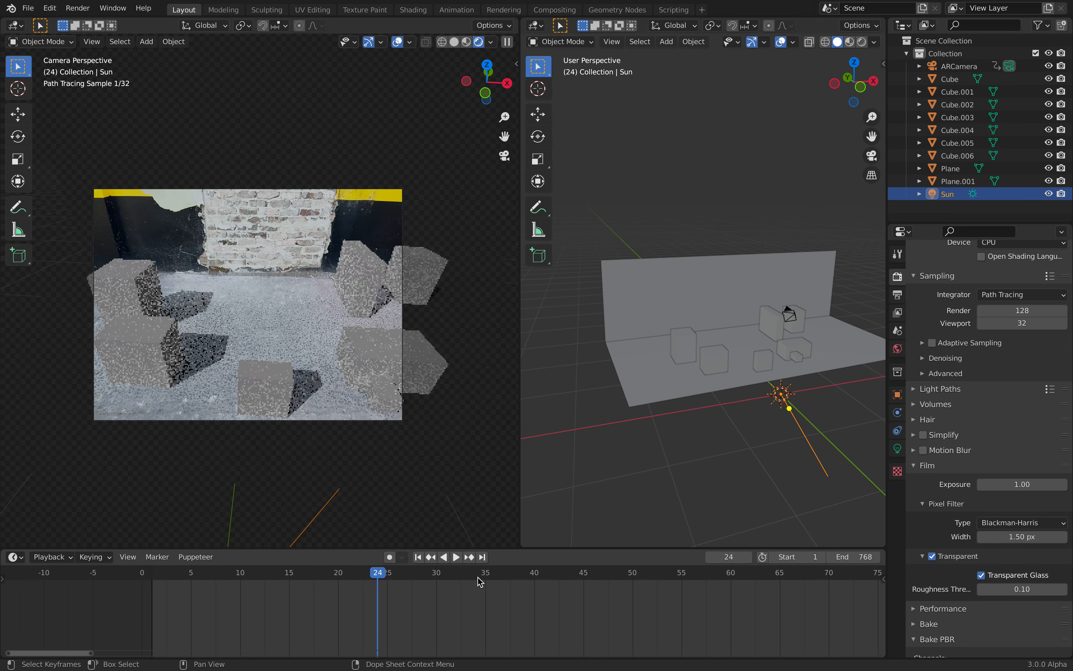
pyautogui.press('Right')
pyautogui.press('Right')
pyautogui.press('Right')
pyautogui.press('Right')
pyautogui.press('Right')
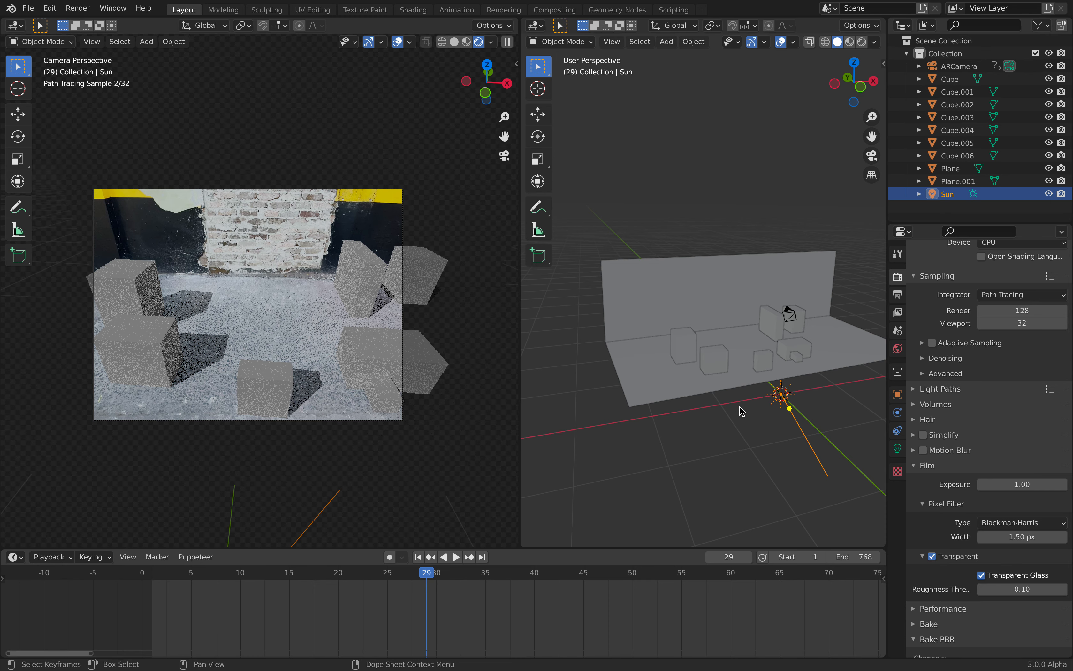
pyautogui.press('Right')
pyautogui.press('Right')
pyautogui.press('Right')
pyautogui.press('Right')
pyautogui.press('Right')
# - Trackball-rotate the sun so the shadows fall mostly behind the cubes, deselect it and save the file
pyautogui.press('r')
pyautogui.press('r')
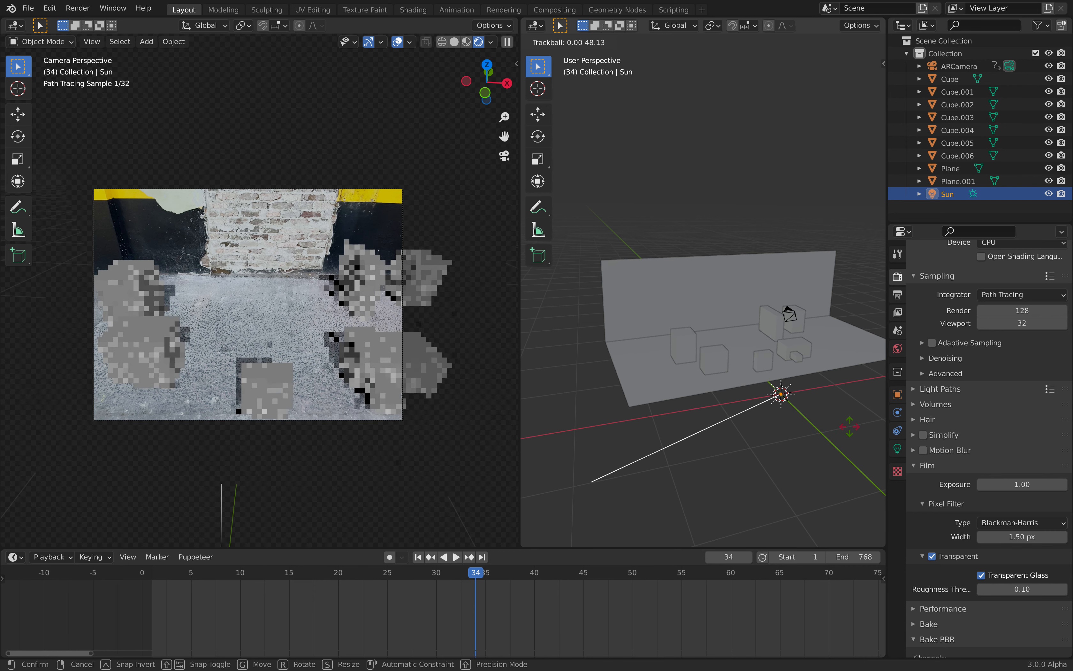
pyautogui.click(852, 430)
pyautogui.click(783, 233)
pyautogui.hotkey('ctrl', 's')
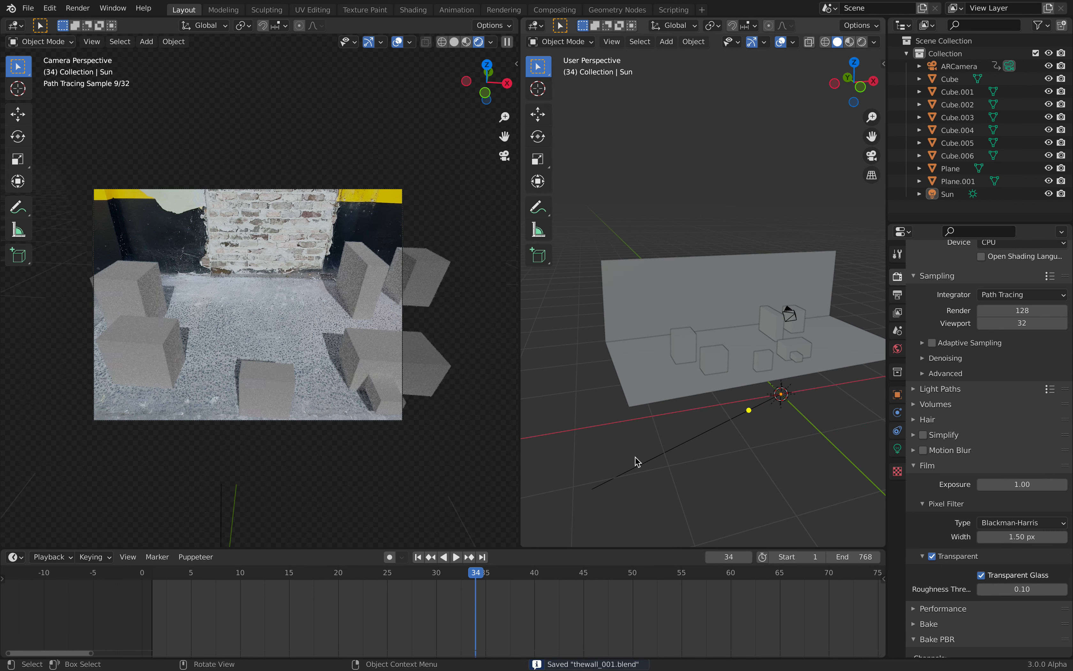
# - Add a Monkey mesh to the scene
pyautogui.click(678, 295)
pyautogui.click(712, 197)
pyautogui.moveTo(713, 196); pyautogui.dragTo(713, 221, button='middle')
pyautogui.hotkey('shift', 'a')
pyautogui.moveTo(712, 224)
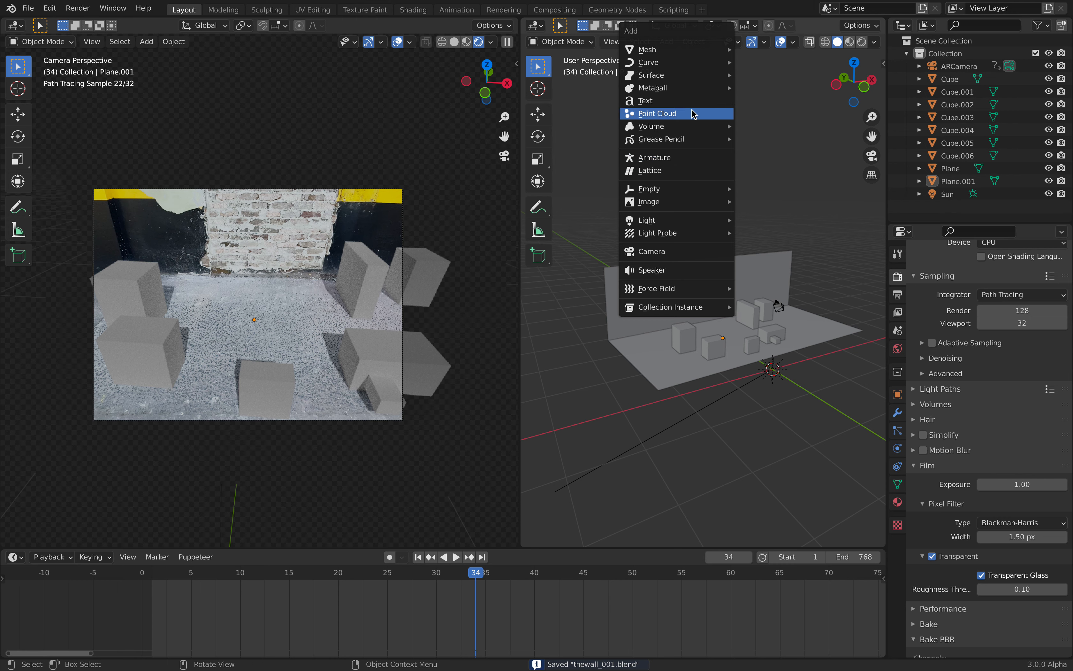
pyautogui.moveTo(686, 132)
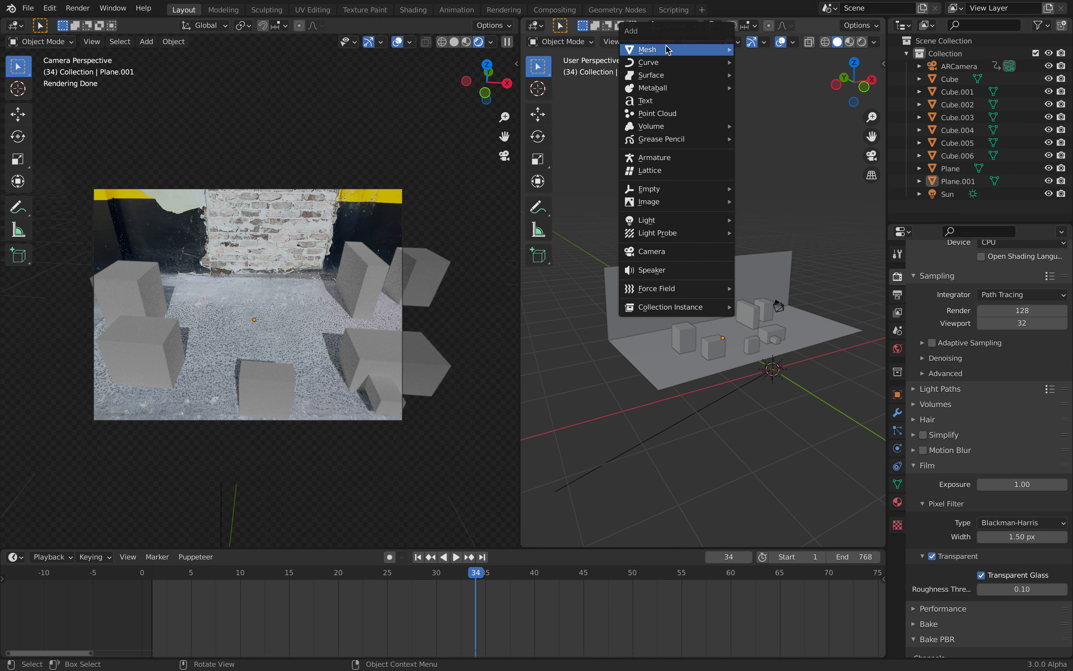
pyautogui.moveTo(680, 48)
pyautogui.click(762, 170)
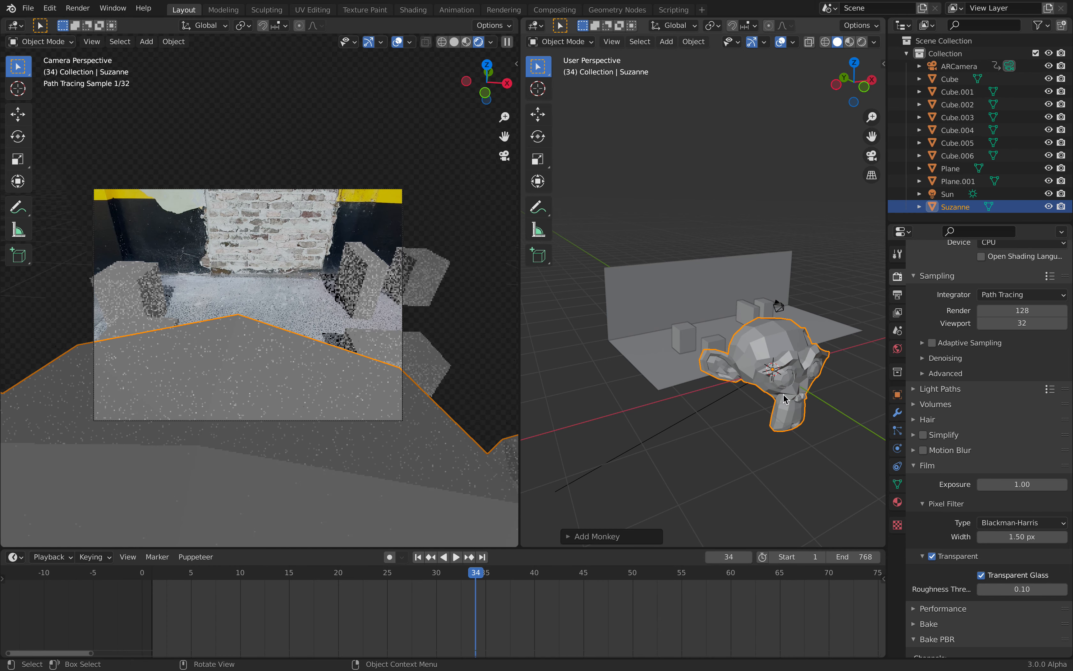
# - Move the monkey over to the wall and scale it down to roughly half its size
pyautogui.press('g')
pyautogui.click(667, 342)
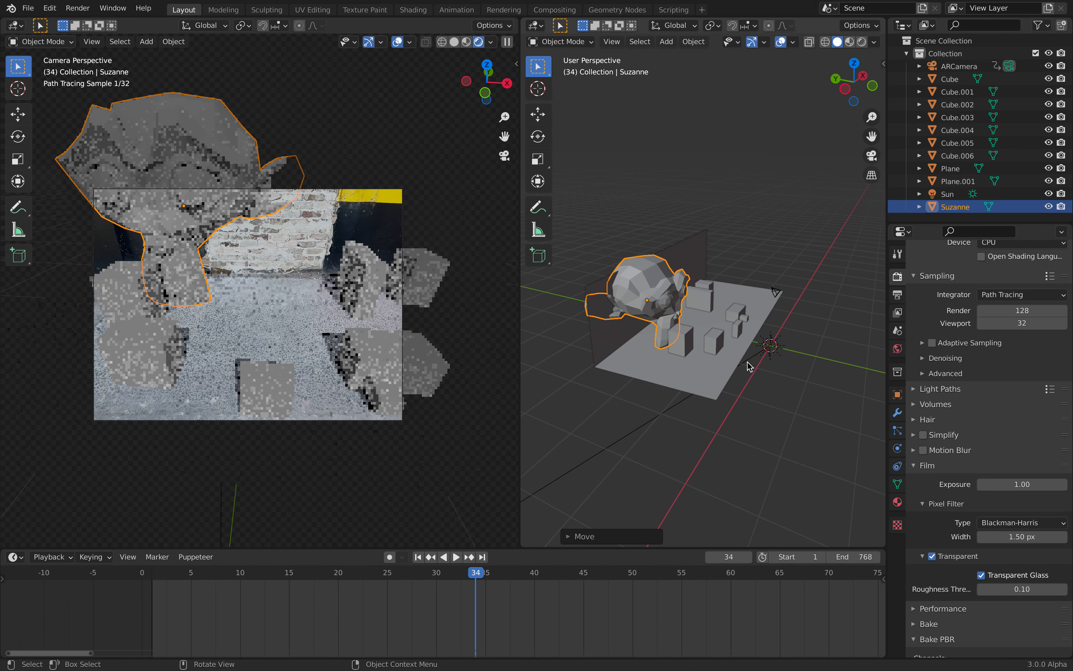
pyautogui.press('s')
pyautogui.click(695, 333)
pyautogui.press('g')
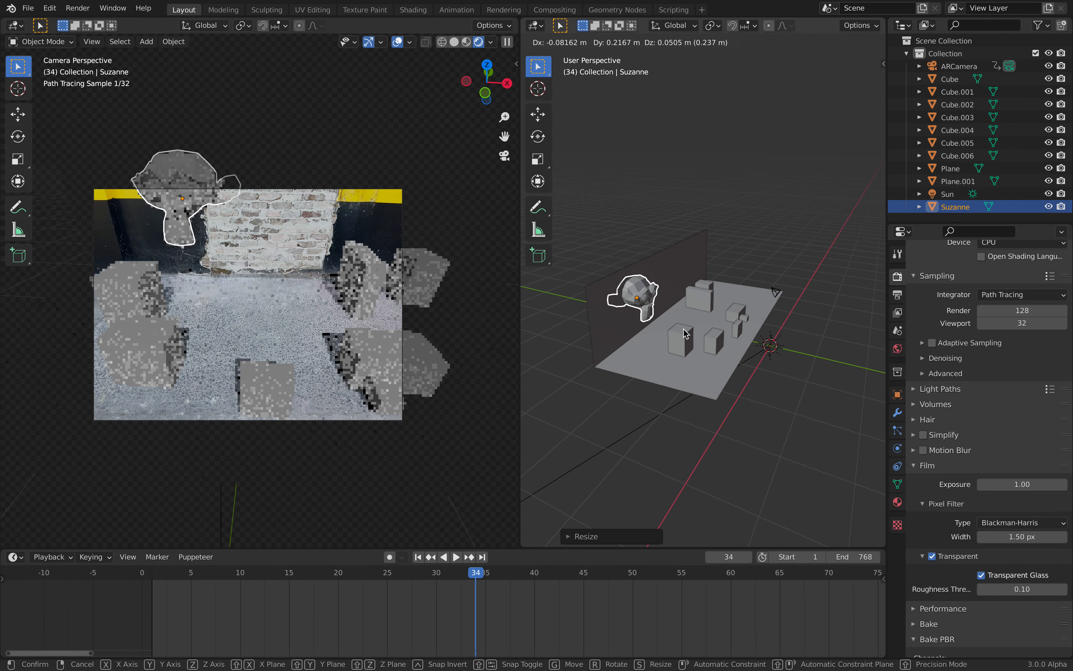
pyautogui.click(684, 333)
# - Reposition the monkey in front of the wall, beside the white brick section in the camera view, and save the file
pyautogui.moveTo(684, 333); pyautogui.dragTo(760, 366, button='middle')
pyautogui.scroll(2, 757, 368)
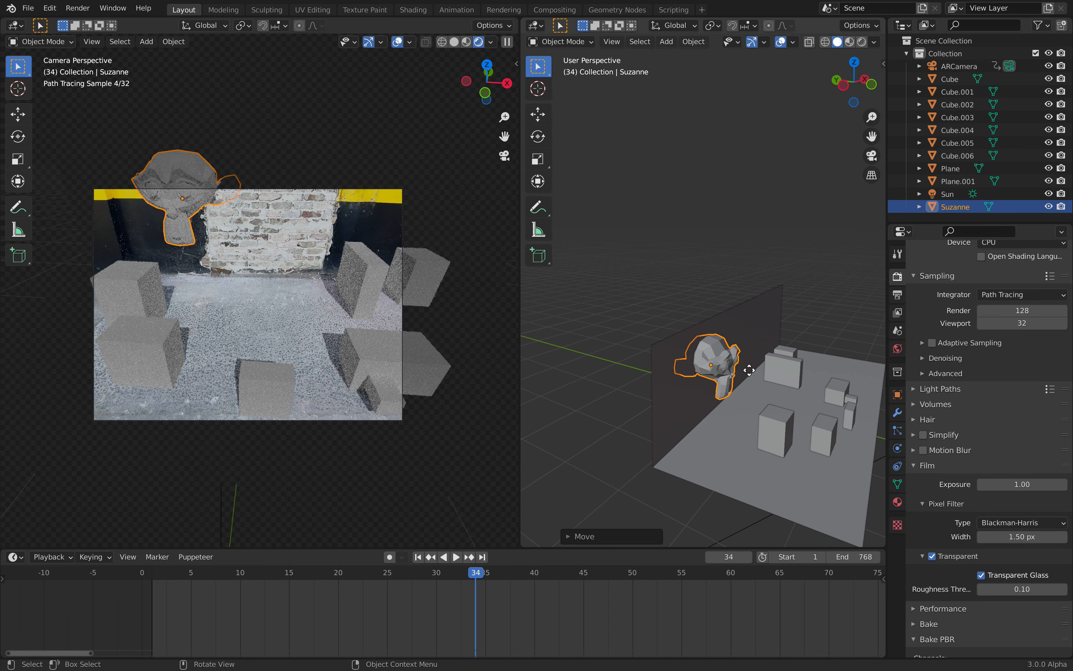
pyautogui.press('g')
pyautogui.click(738, 372)
pyautogui.moveTo(767, 390); pyautogui.dragTo(740, 394, button='middle')
pyautogui.press('g')
pyautogui.click(749, 399)
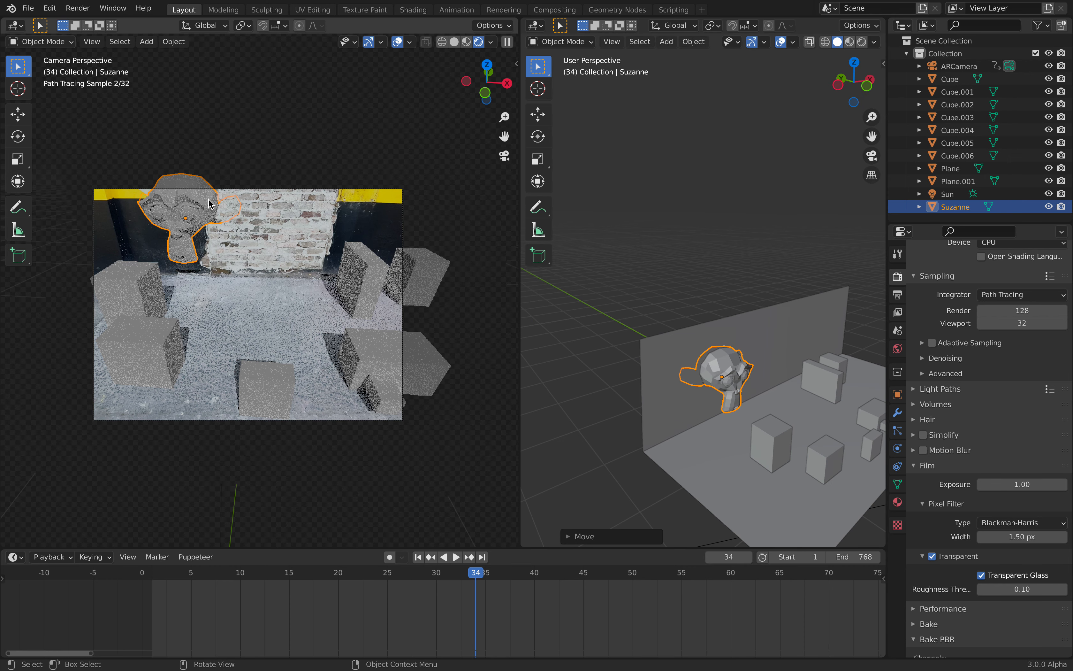
pyautogui.moveTo(692, 381); pyautogui.dragTo(679, 395, button='middle')
pyautogui.press('g')
pyautogui.click(674, 393)
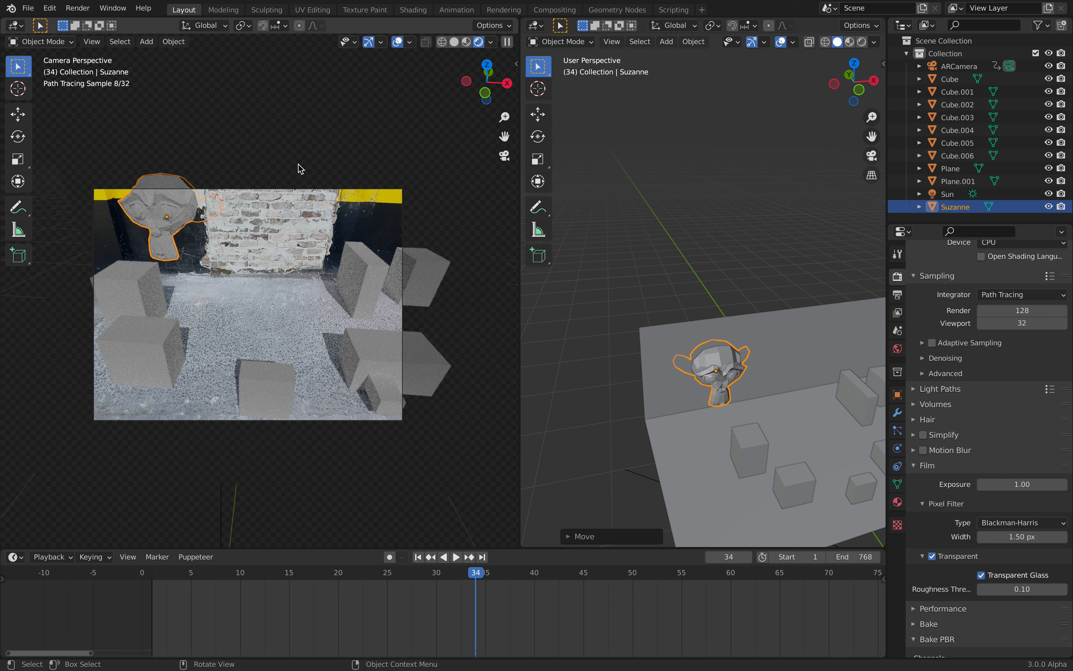
pyautogui.hotkey('ctrl', 's')
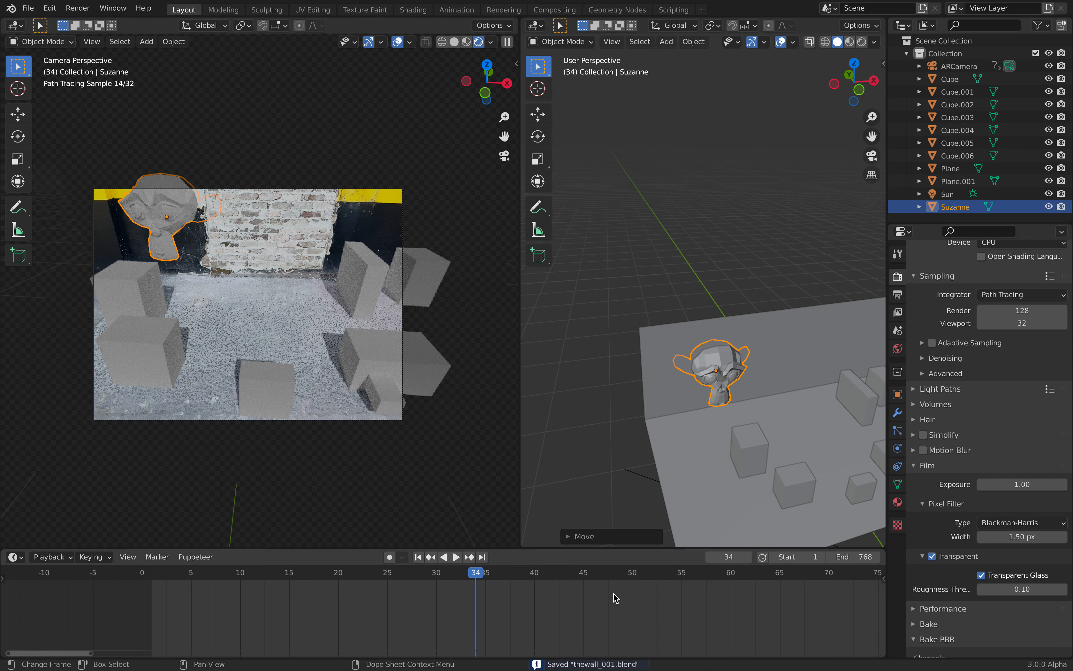
# - Play the animation and check how the monkey and cubes track with the footage at frames 136 and 216
pyautogui.scroll(-4, 603, 582)
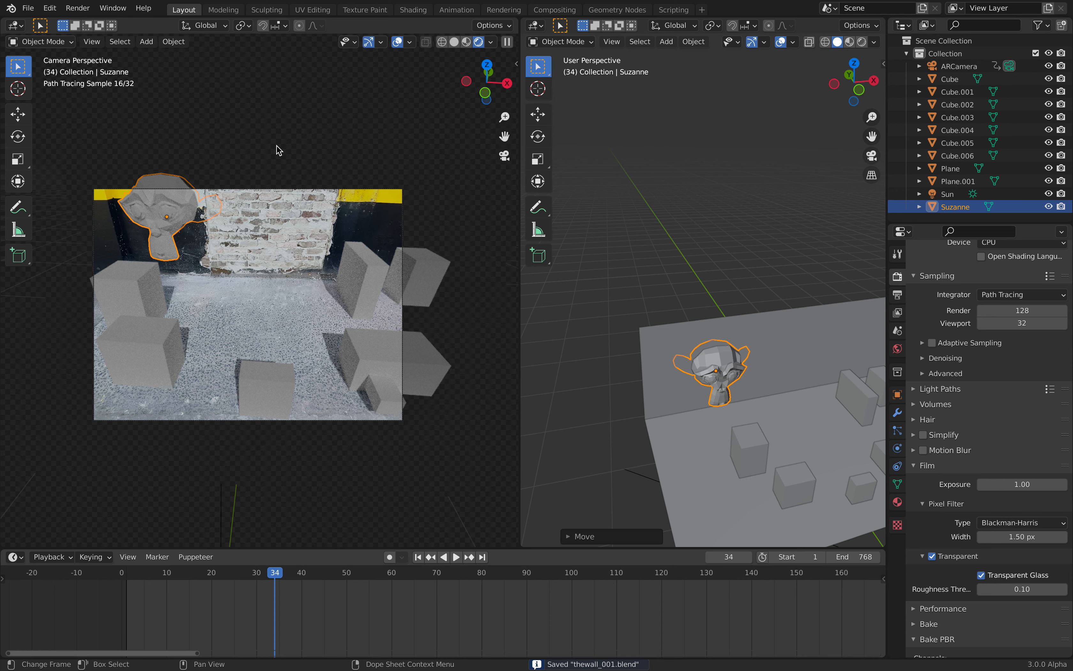
pyautogui.press('space')
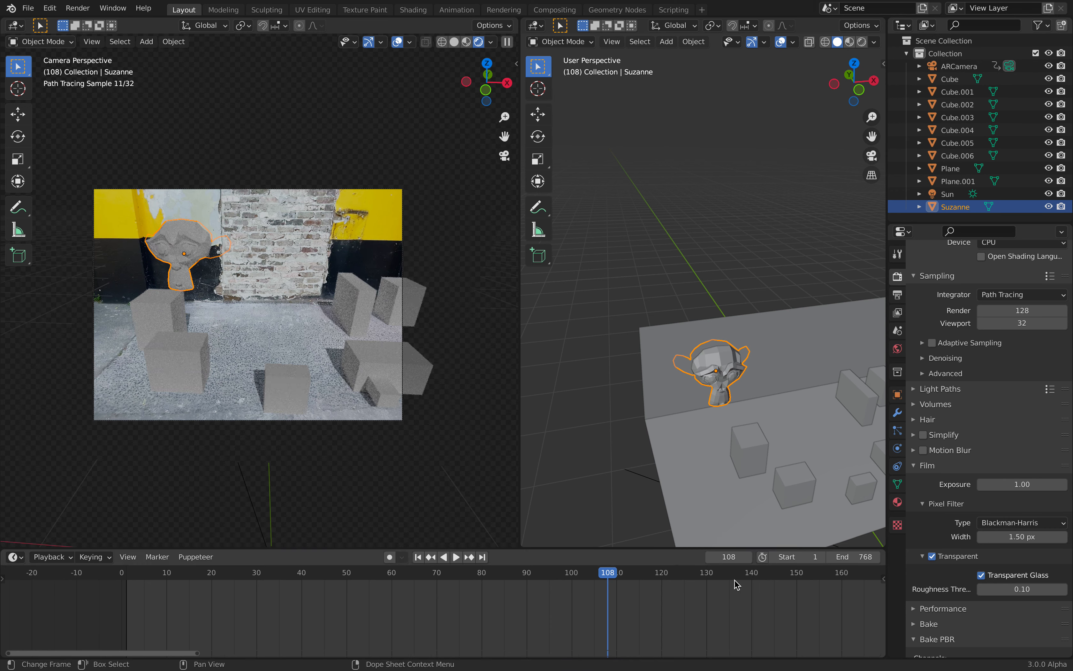
pyautogui.click(735, 600)
pyautogui.scroll(-7, 750, 602)
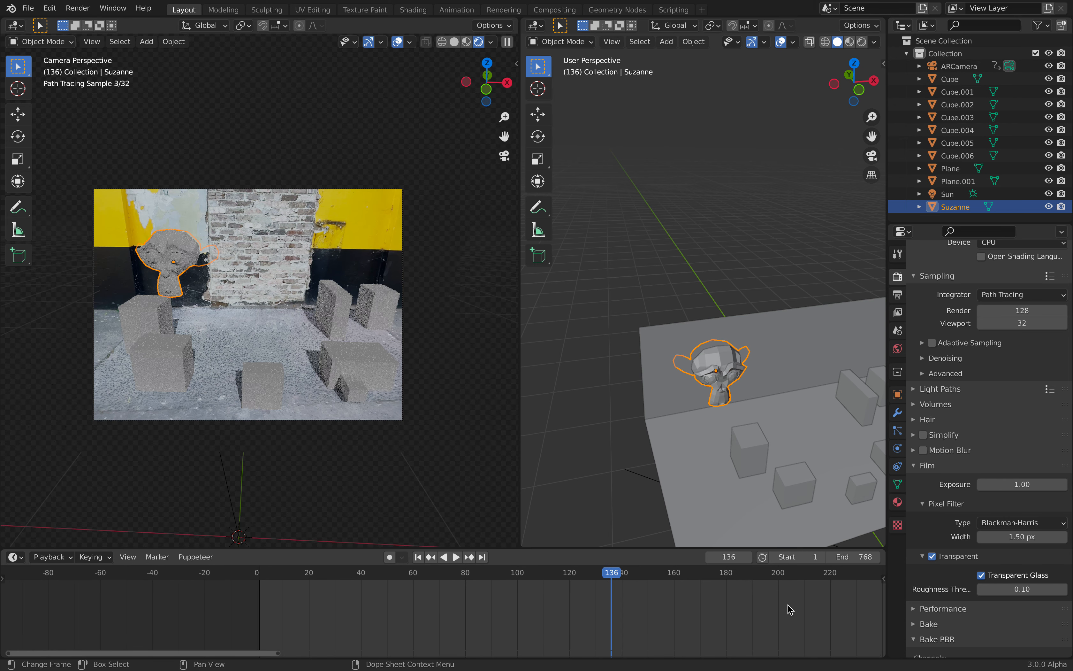
pyautogui.scroll(-5, 752, 589)
pyautogui.click(698, 594)
pyautogui.scroll(-1, 725, 590)
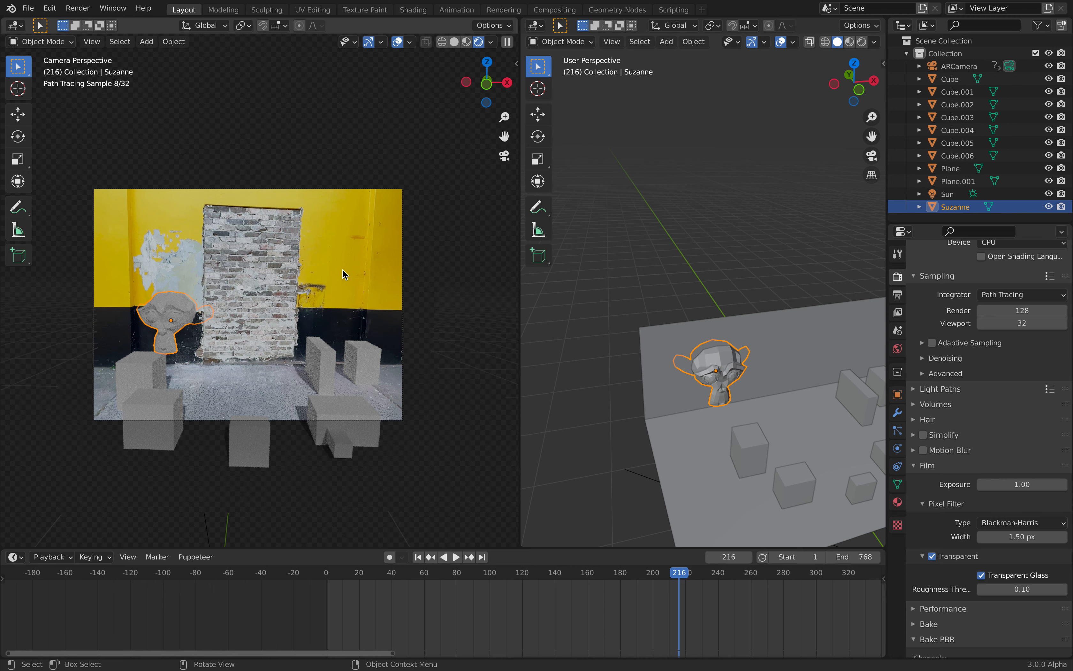
# - Deselect the monkey and save the file
pyautogui.click(718, 240)
pyautogui.hotkey('ctrl', 's')
pyautogui.moveTo(718, 239)
pyautogui.mouseDown(button='middle')
pyautogui.moveTo(700, 264)
pyautogui.moveTo(698, 243)
pyautogui.mouseUp(button='middle')
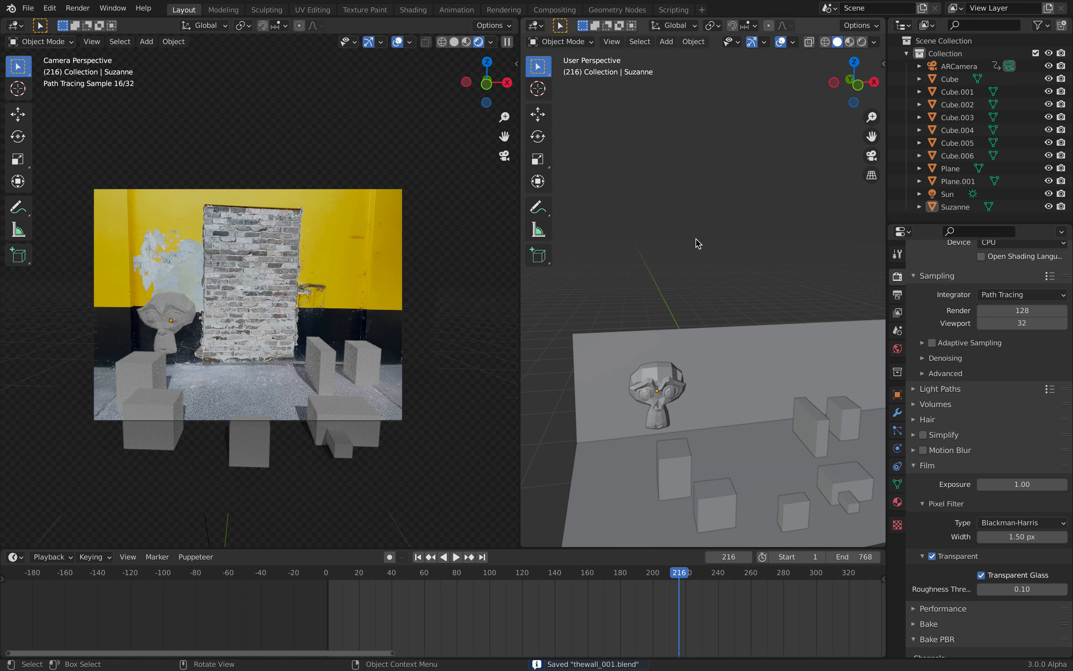
pyautogui.moveTo(762, 318)
pyautogui.keyDown('shift'); pyautogui.mouseDown(button='middle')
pyautogui.moveTo(754, 269)
pyautogui.moveTo(719, 253)
pyautogui.mouseUp(button='middle'); pyautogui.keyUp('shift')
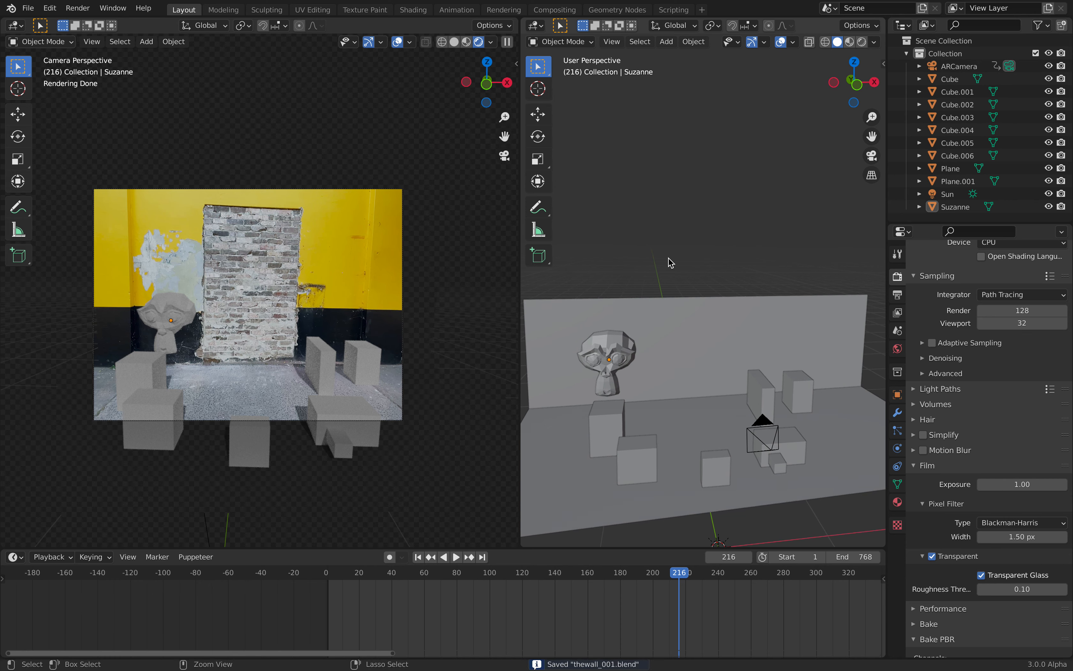
# - Append the door model's collection "Collection 1" from the other blend file
pyautogui.click(30, 10)
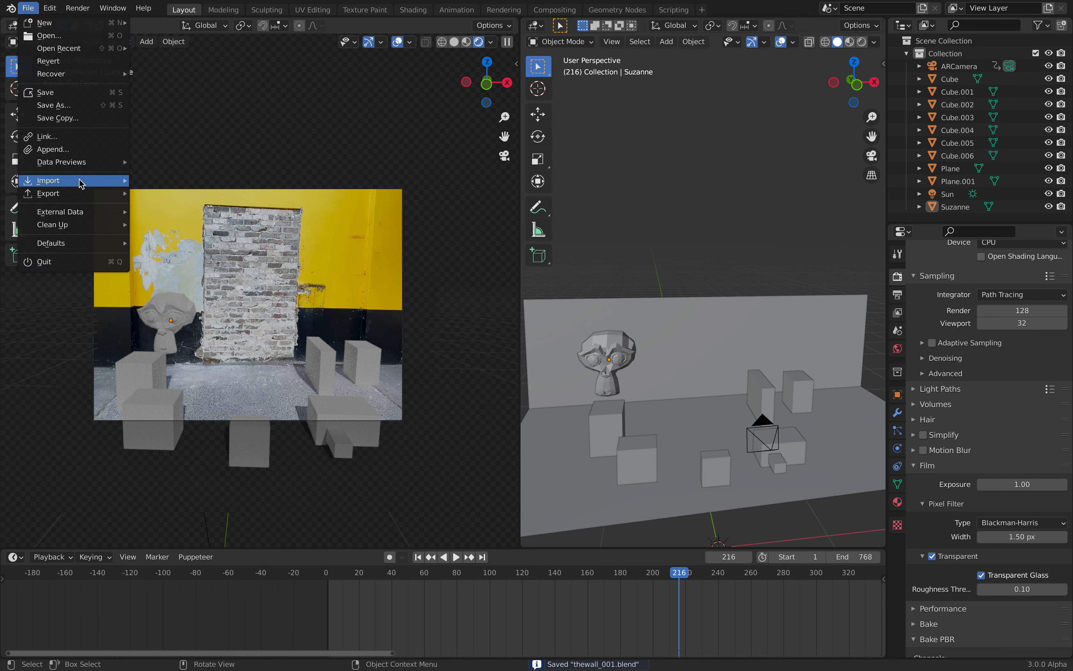
pyautogui.moveTo(80, 182)
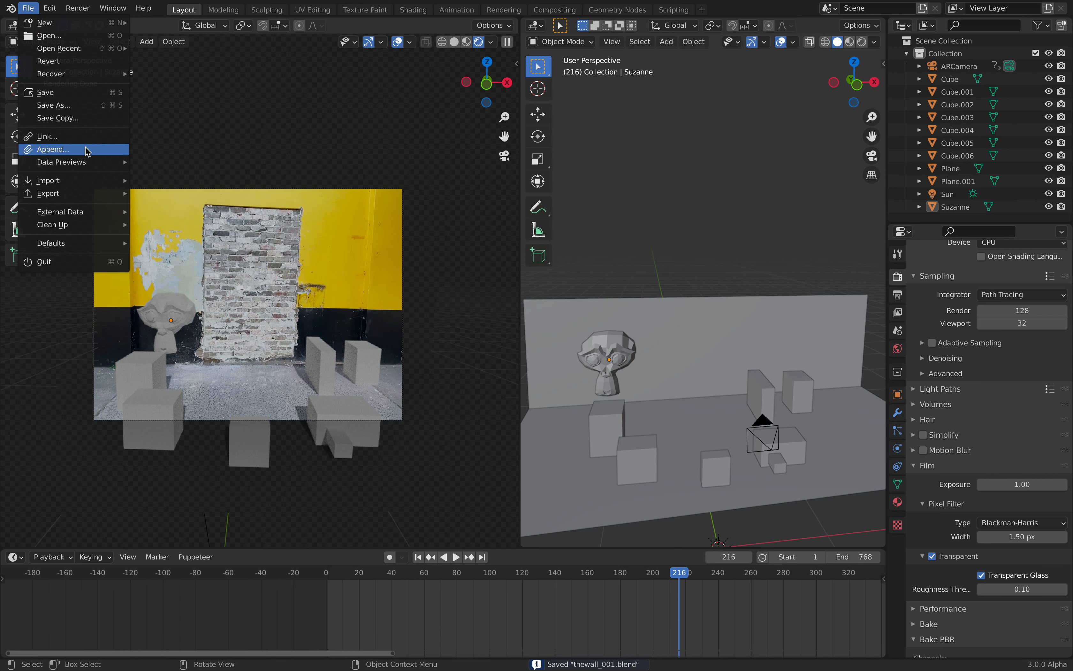
pyautogui.hotkey('shift', 'F1')
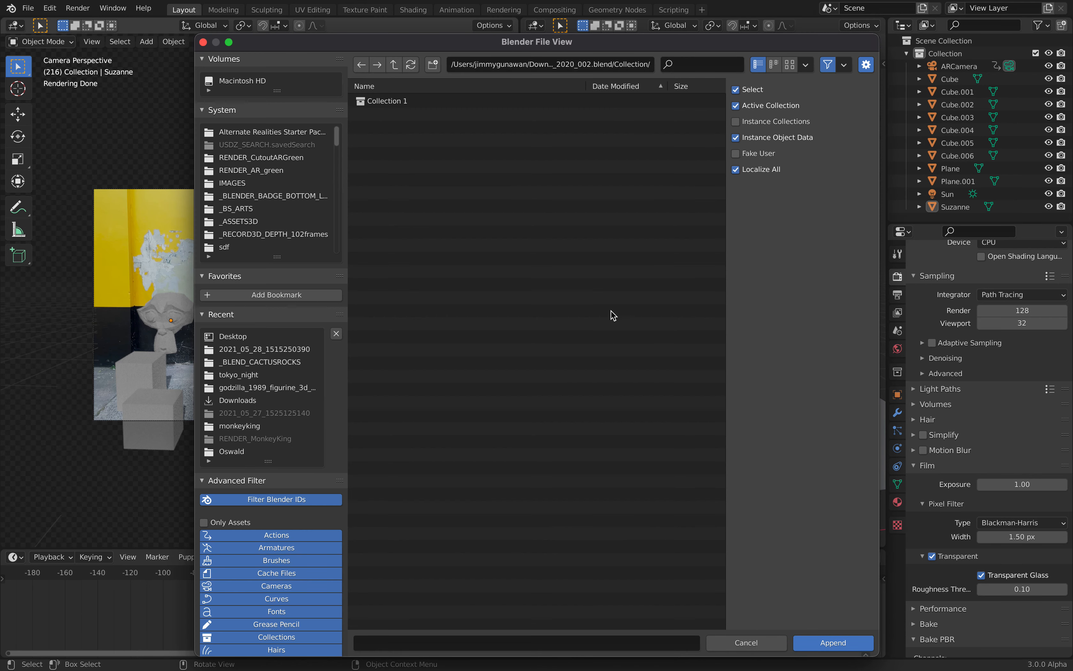
pyautogui.doubleClick(397, 102)
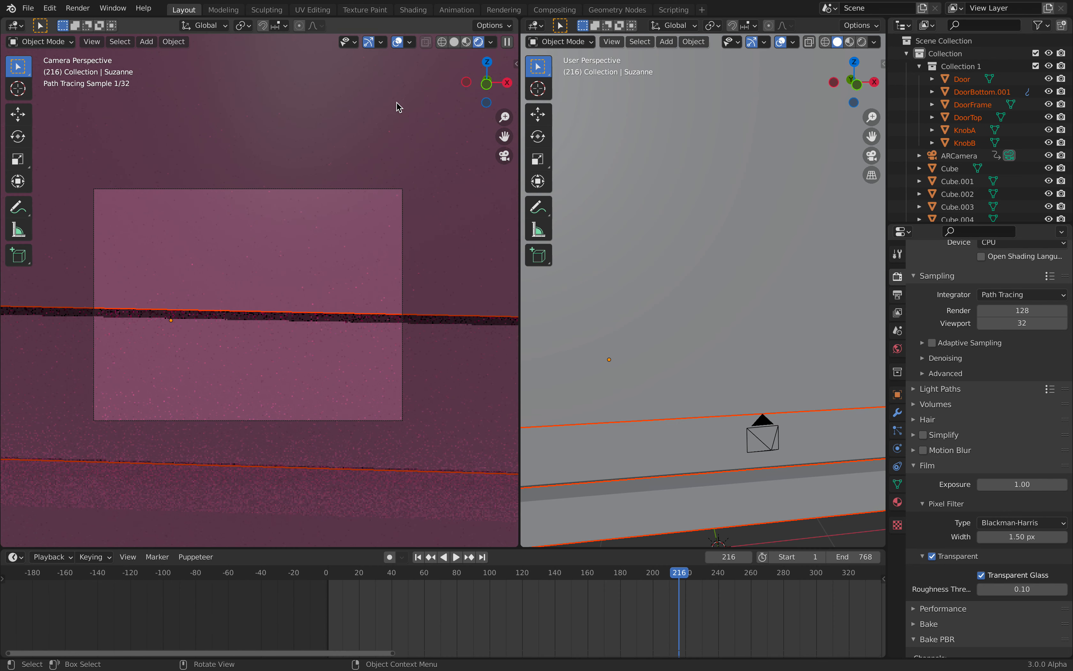
# - Scale the appended door model down to about 0.09 of its size
pyautogui.press('KP_Decimal')
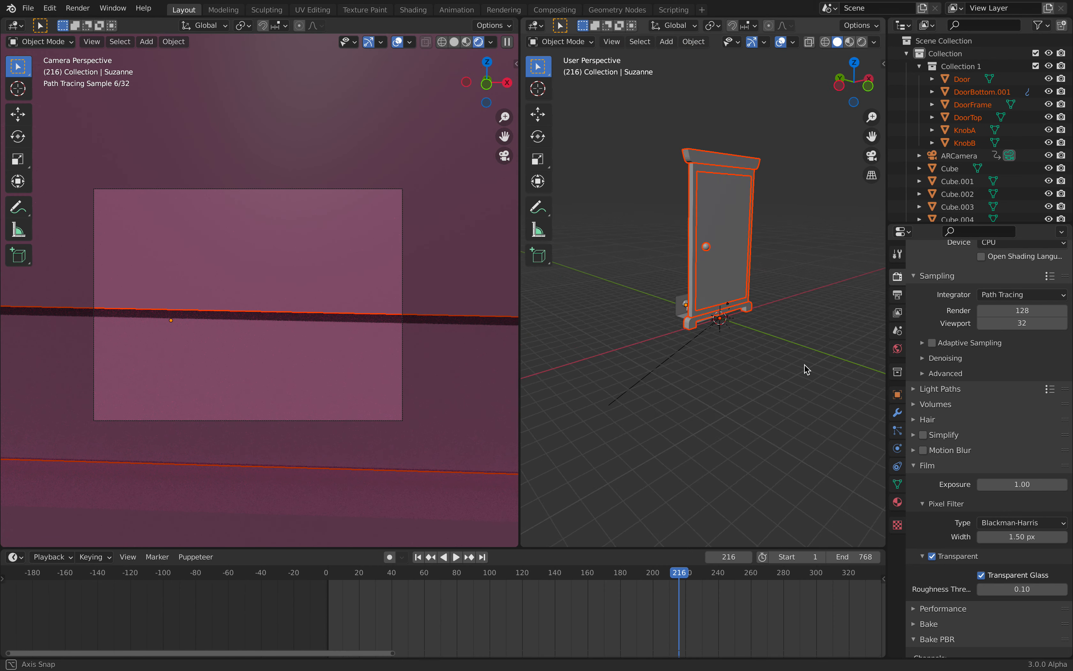
pyautogui.press('s')
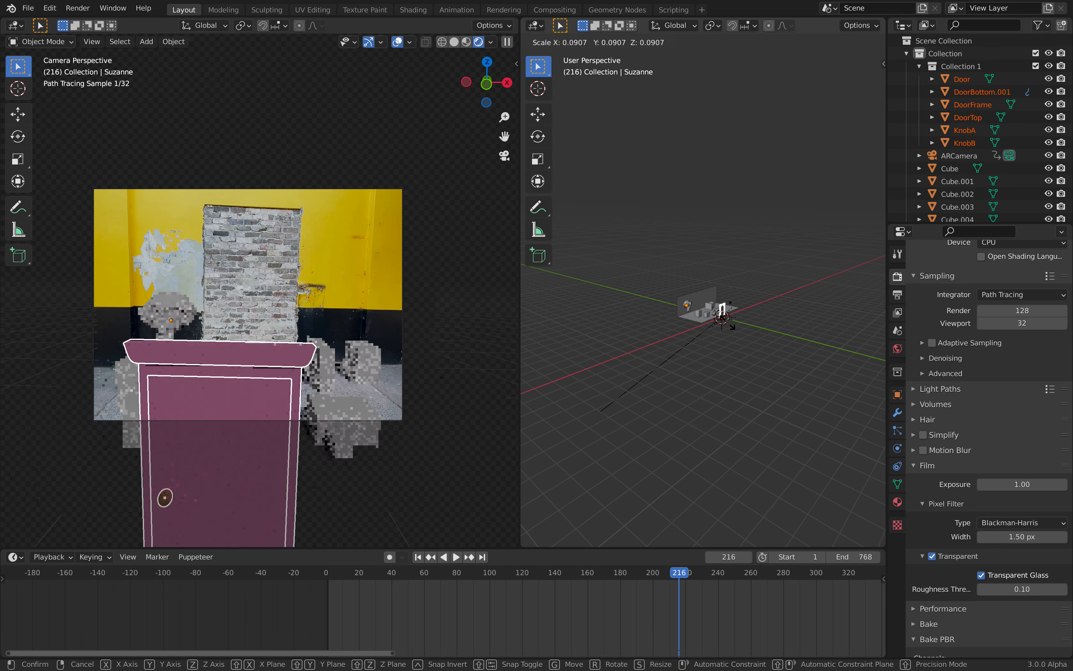
pyautogui.click(732, 329)
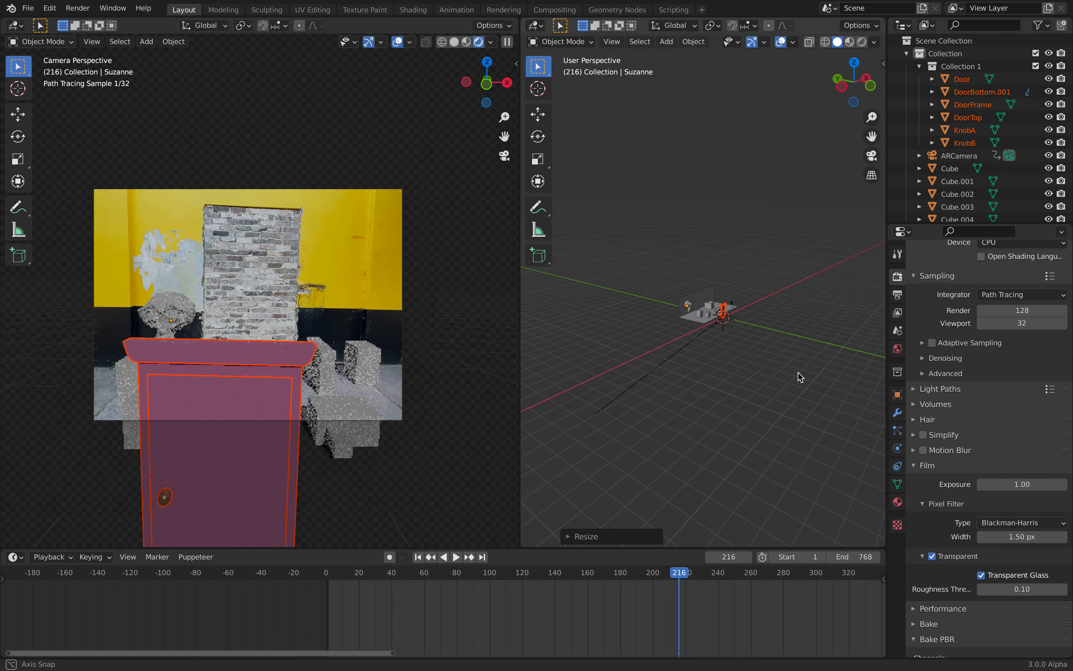
# - Move the door model back along the Y axis to the wall and scale it up by about 1.7
pyautogui.moveTo(800, 376); pyautogui.dragTo(795, 372, button='middle')
pyautogui.press('g')
pyautogui.press('y')
pyautogui.click(777, 365)
pyautogui.press('s')
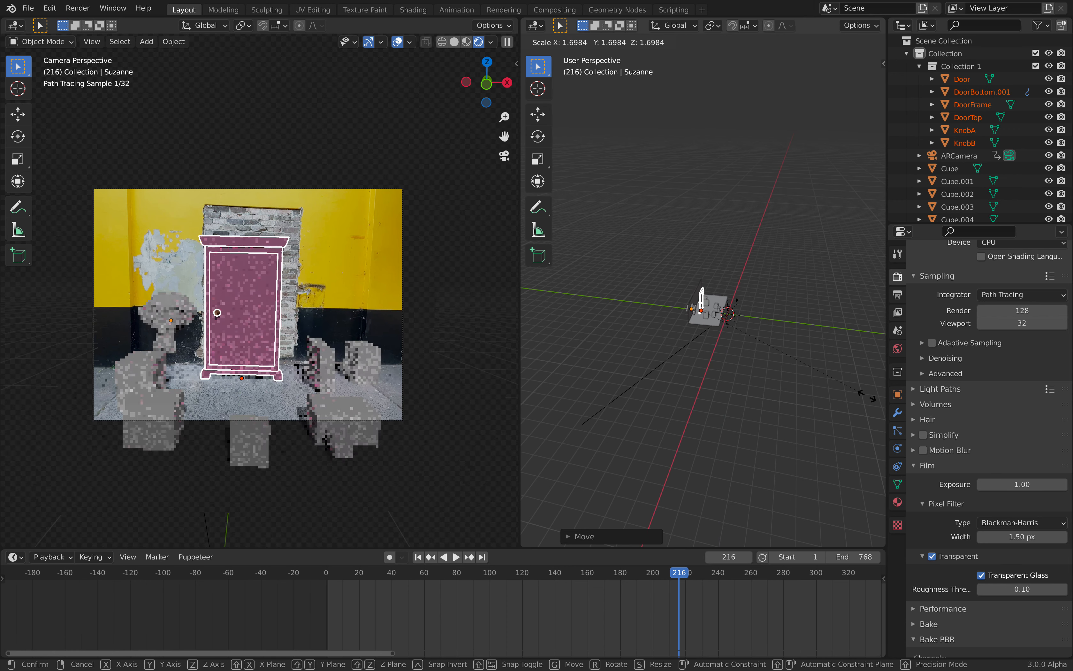
pyautogui.click(867, 397)
# - Shift the door model along the X axis and adjust its position freely in front of the wall's brick section
pyautogui.moveTo(867, 397); pyautogui.dragTo(788, 363, button='middle')
pyautogui.scroll(9, 760, 376)
pyautogui.moveTo(729, 385); pyautogui.dragTo(722, 416, button='middle')
pyautogui.press('g')
pyautogui.press('x')
pyautogui.click(749, 390)
pyautogui.press('g')
pyautogui.click(767, 407)
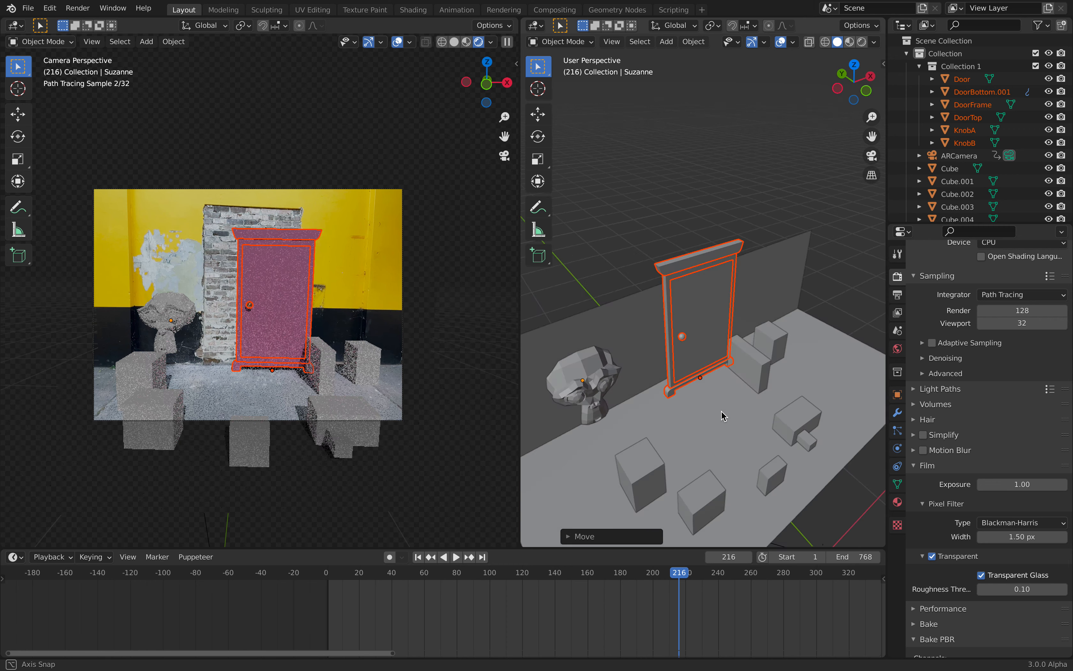
# - Move the door model about 0.38 m along negative X over the brick section and scale it up by about 1.2
pyautogui.press('g')
pyautogui.press('x')
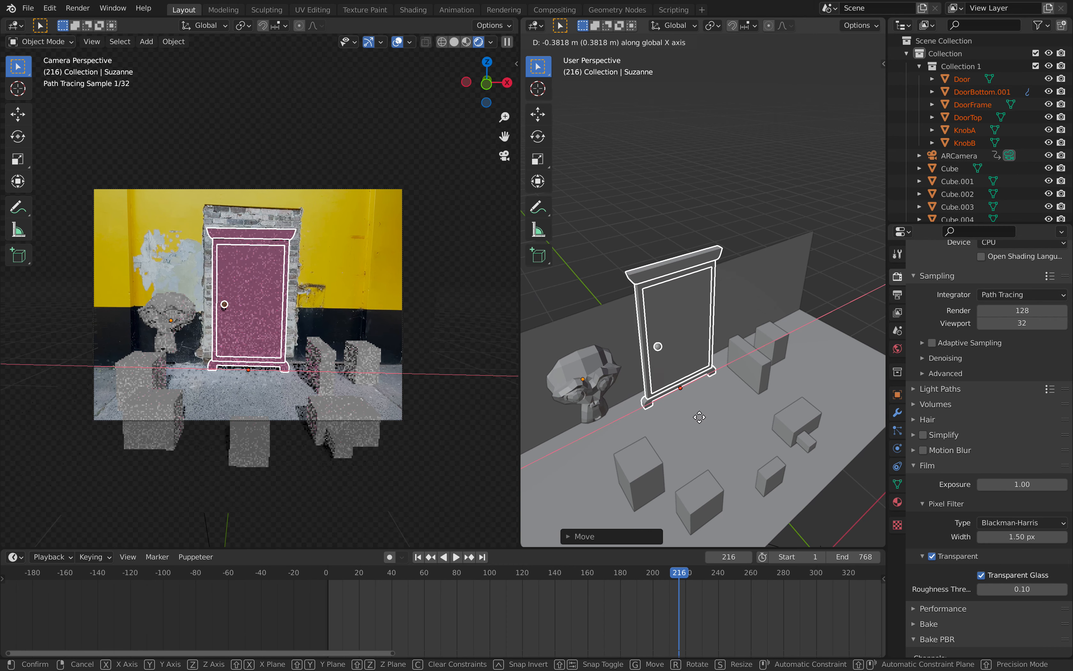
pyautogui.click(705, 421)
pyautogui.press('s')
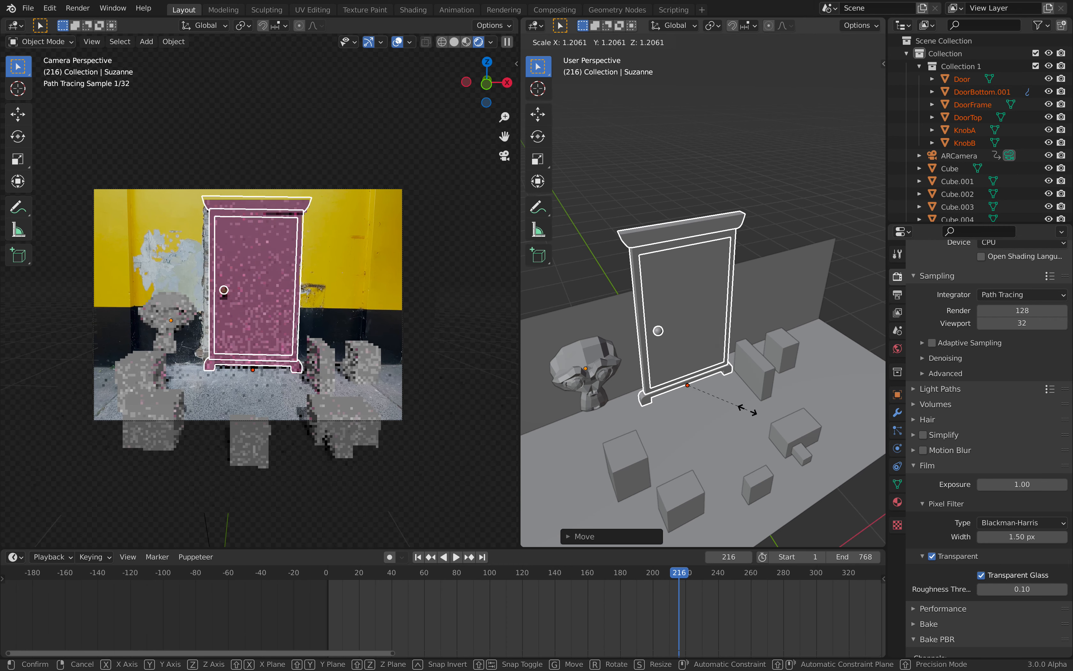
pyautogui.click(748, 410)
# - Select the front knob and the door panel in turn and examine how the door sits relative to the wall
pyautogui.click(663, 333)
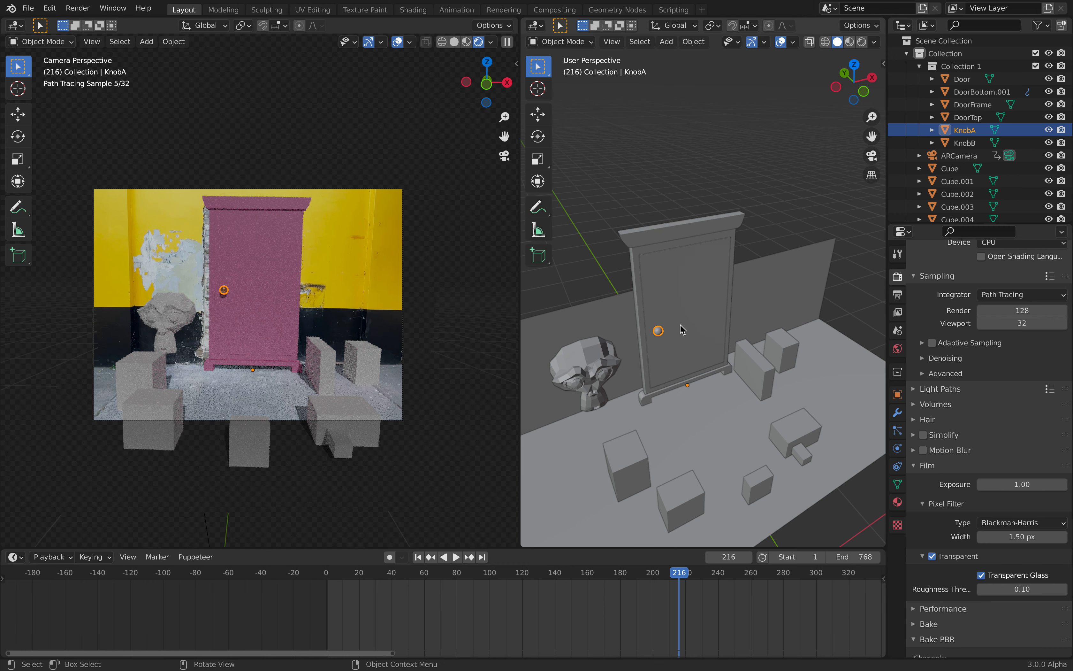
pyautogui.click(672, 339)
pyautogui.moveTo(719, 332); pyautogui.dragTo(726, 304, button='middle')
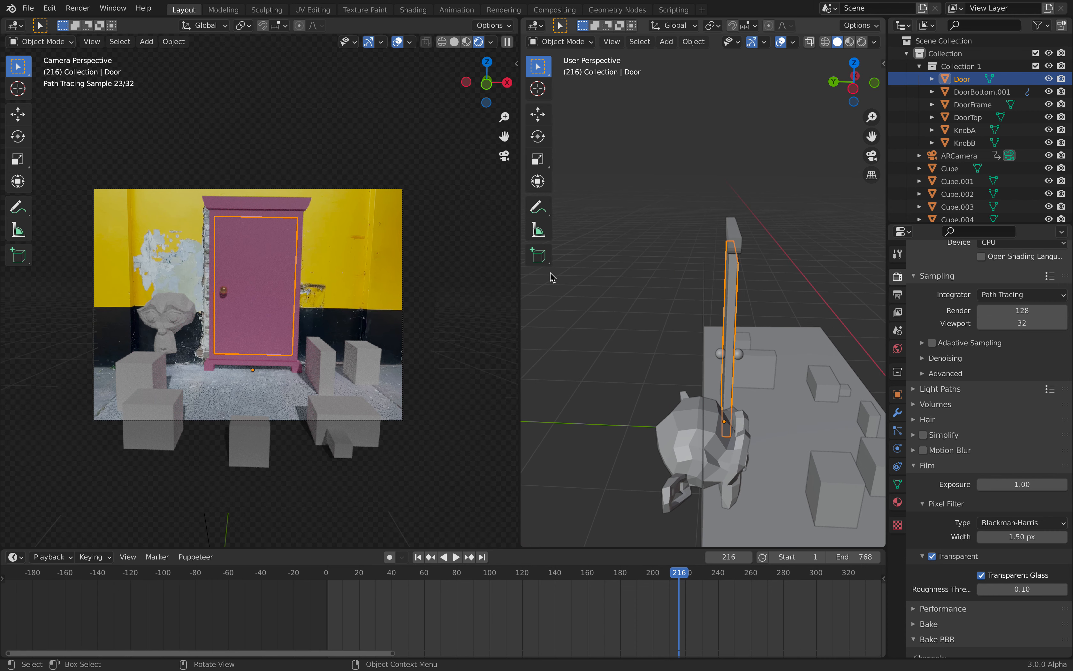
pyautogui.moveTo(629, 318); pyautogui.dragTo(658, 247, button='middle')
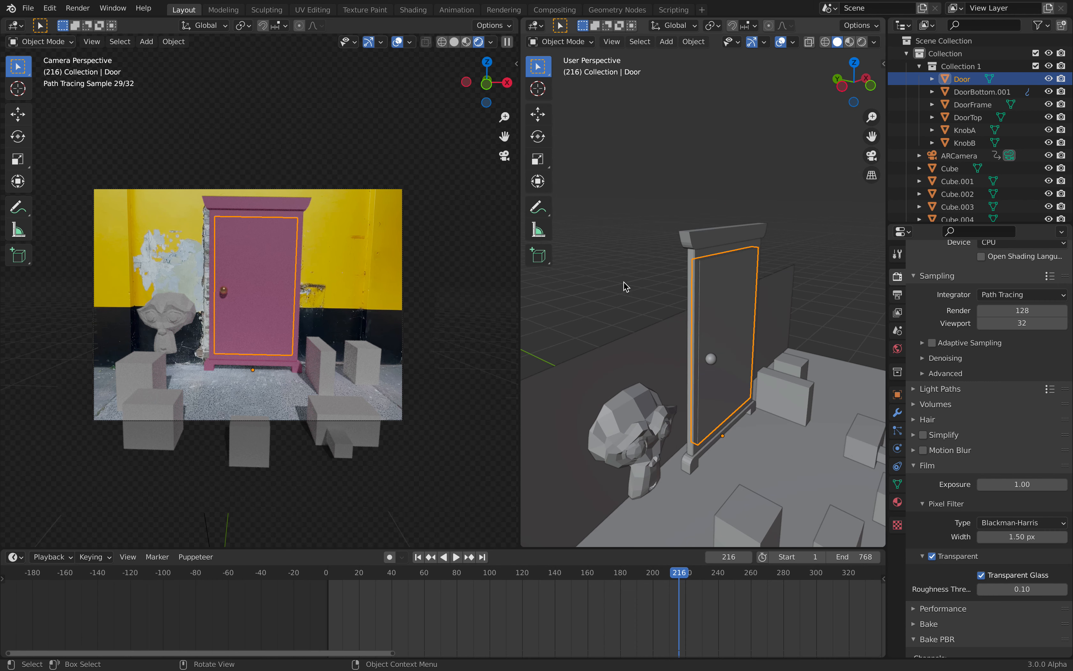
pyautogui.scroll(-4, 688, 328)
pyautogui.moveTo(687, 328)
pyautogui.mouseDown(button='middle')
pyautogui.moveTo(616, 295)
pyautogui.moveTo(571, 318)
pyautogui.moveTo(883, 313)
pyautogui.moveTo(678, 354)
pyautogui.moveTo(643, 337)
pyautogui.mouseUp(button='middle')
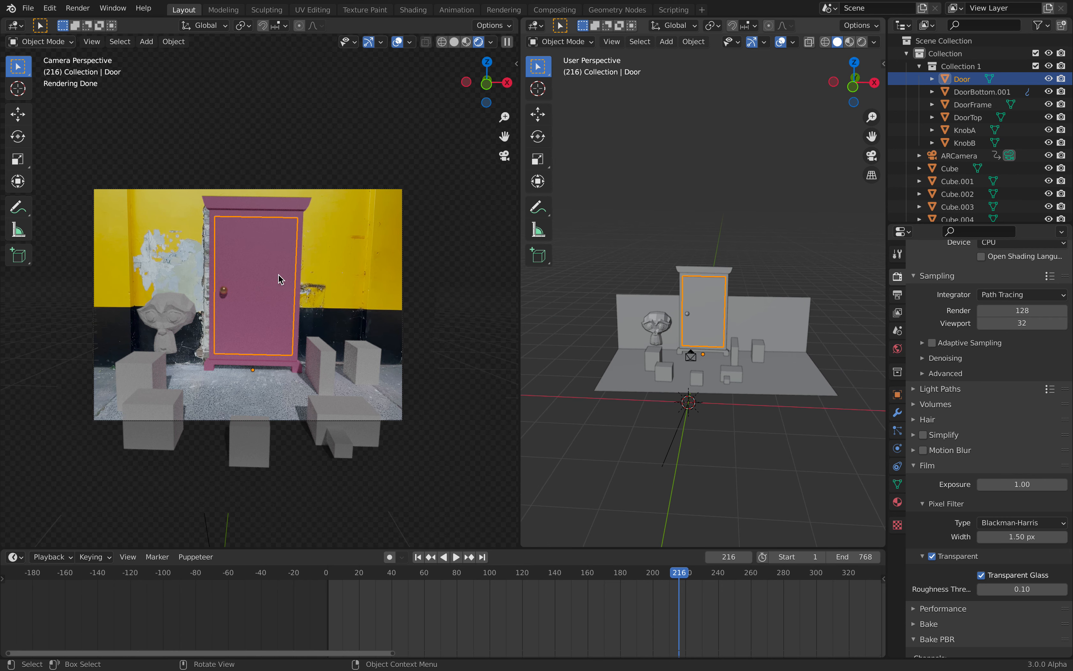
pyautogui.scroll(-3, 353, 293)
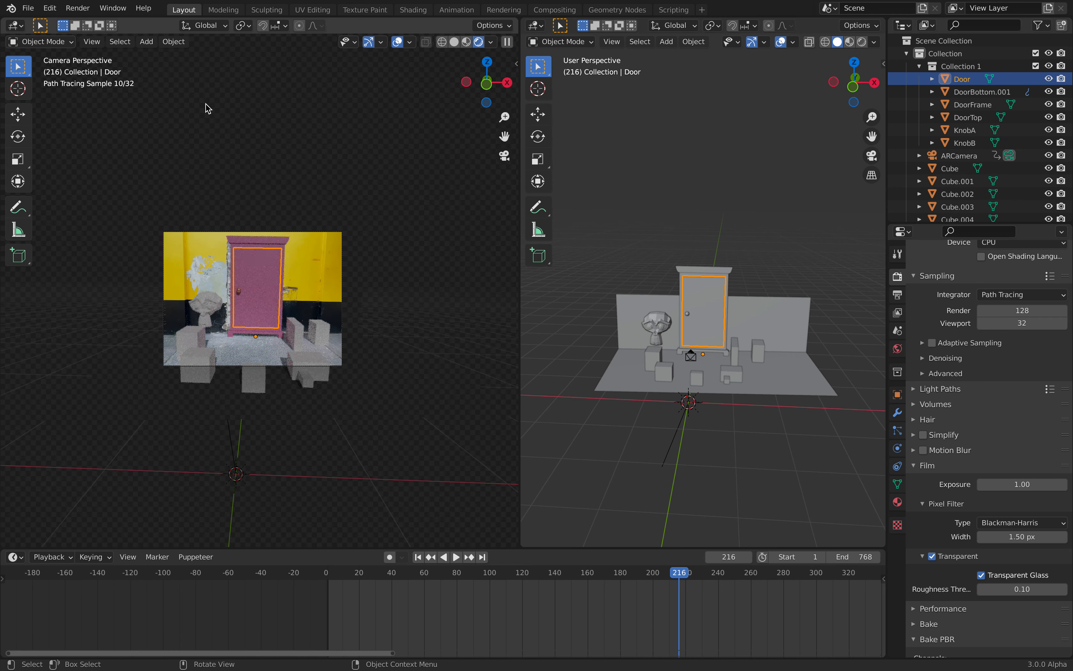
pyautogui.scroll(5, 656, 315)
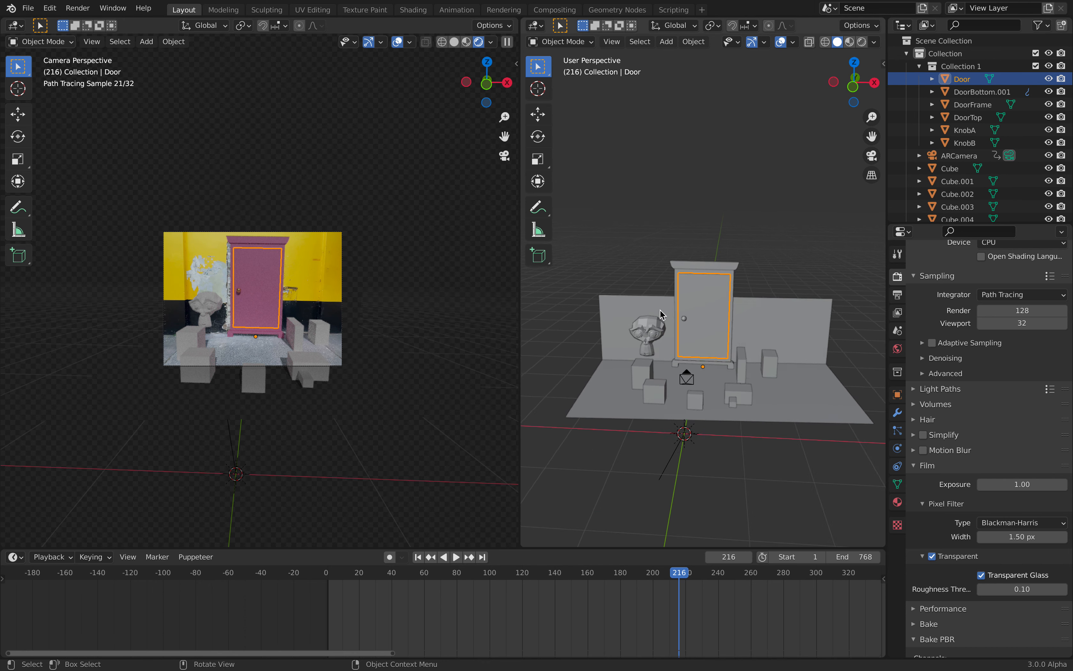
pyautogui.scroll(-4, 623, 578)
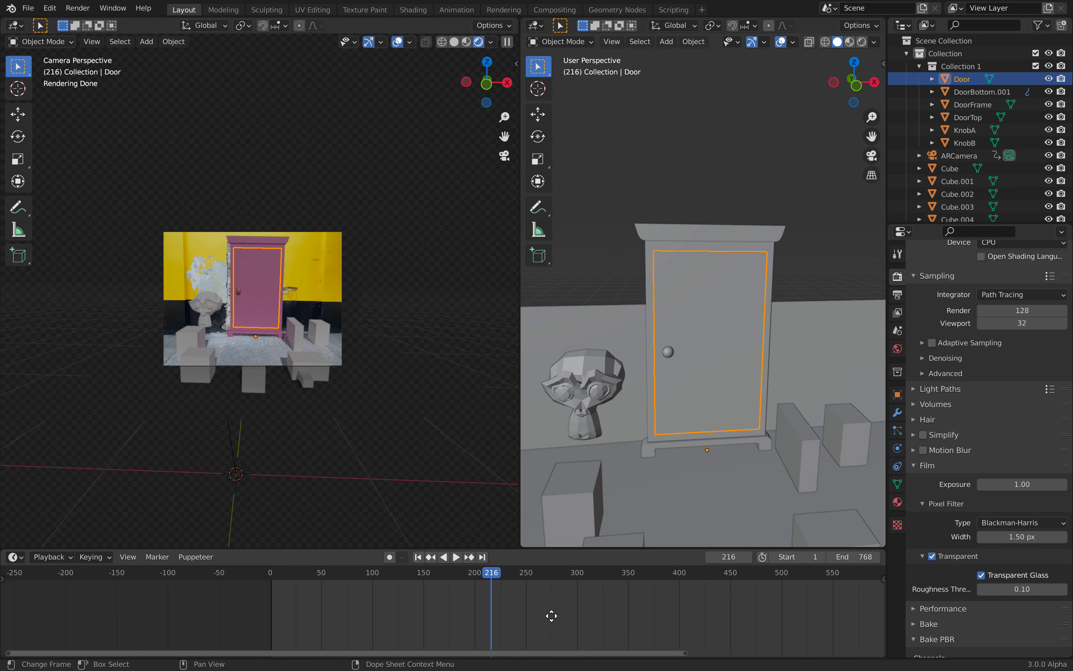
# - Play the animation and check how the door tracks with the footage at frames 535 and 663
pyautogui.press('space')
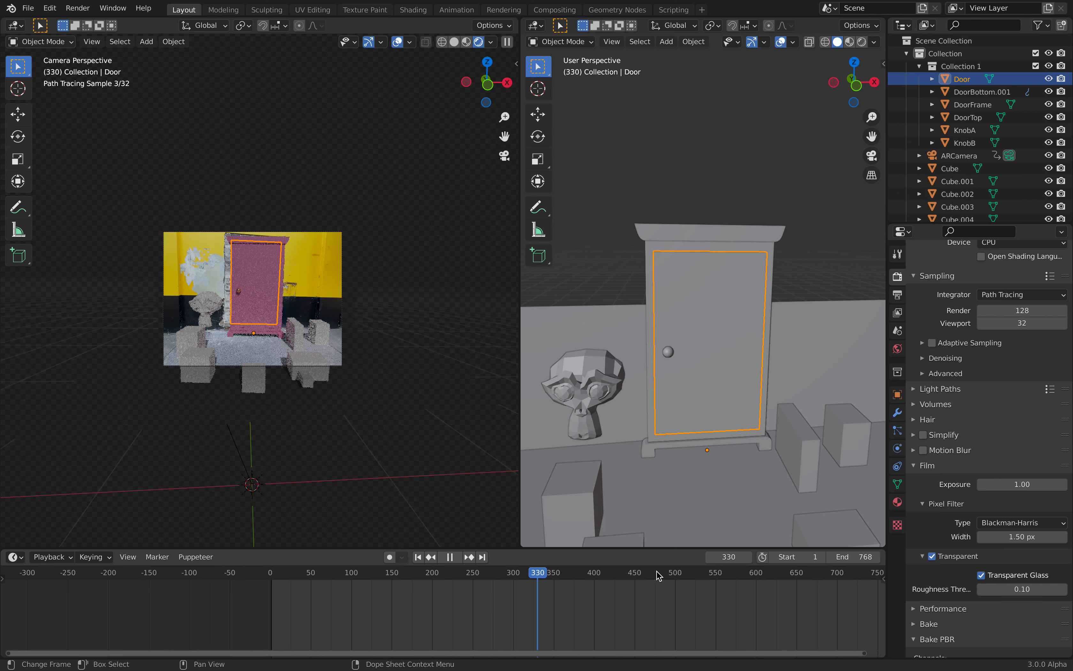
pyautogui.press('space')
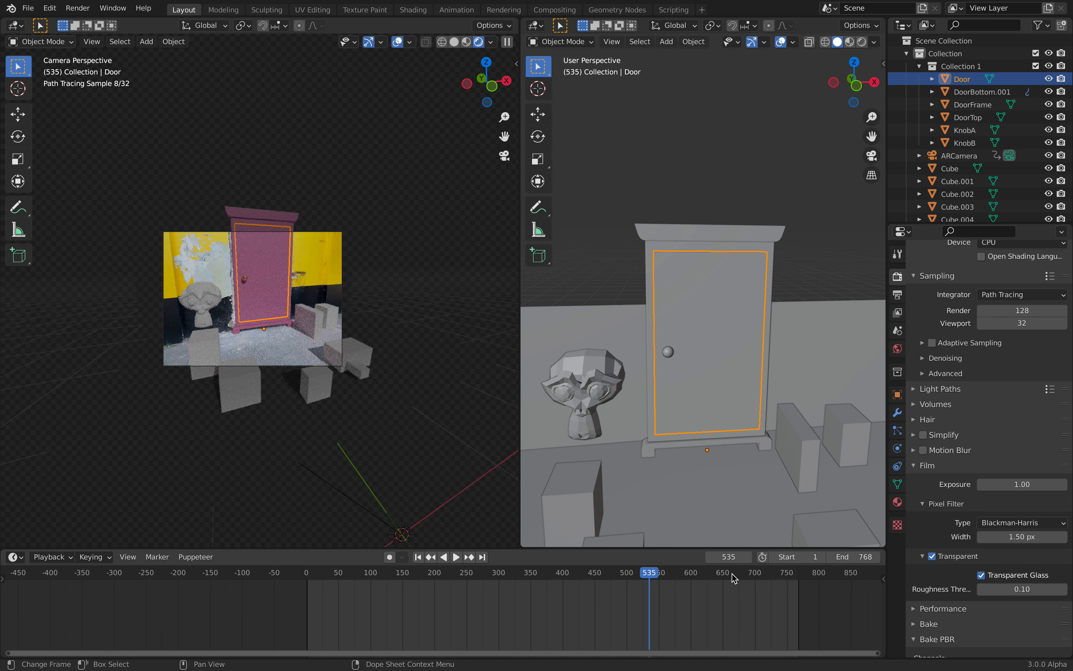
pyautogui.click(733, 577)
pyautogui.scroll(2, 697, 296)
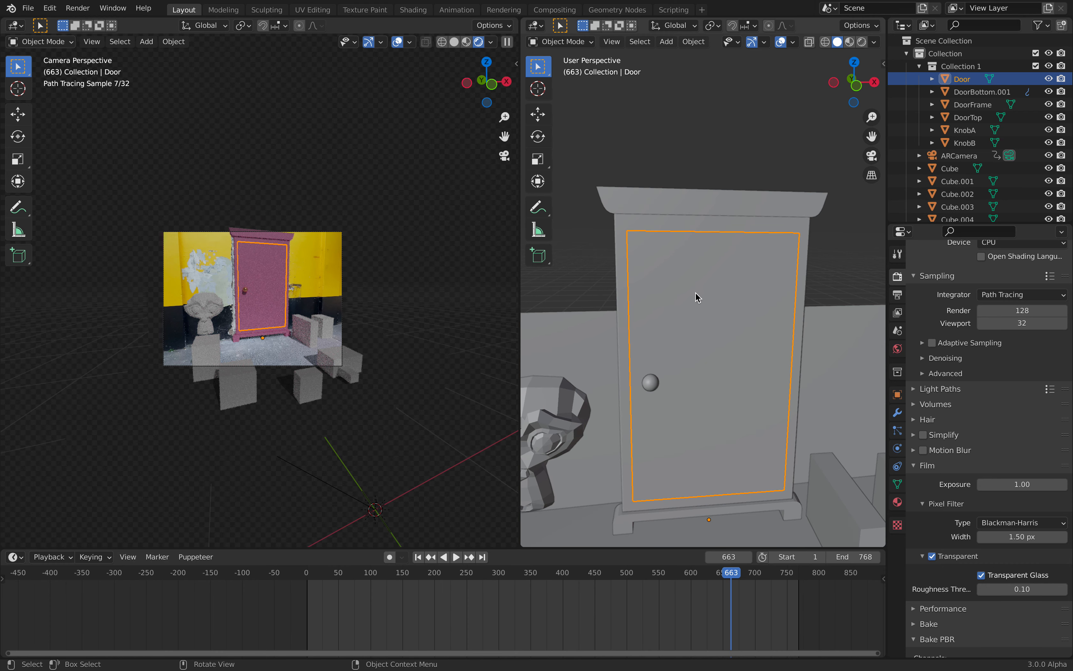
# - Save the file with the door deselected and widen the camera viewport to enlarge the composite
pyautogui.click(664, 165)
pyautogui.hotkey('ctrl', 's')
pyautogui.moveTo(521, 204); pyautogui.dragTo(641, 204)
pyautogui.scroll(3, 536, 213)
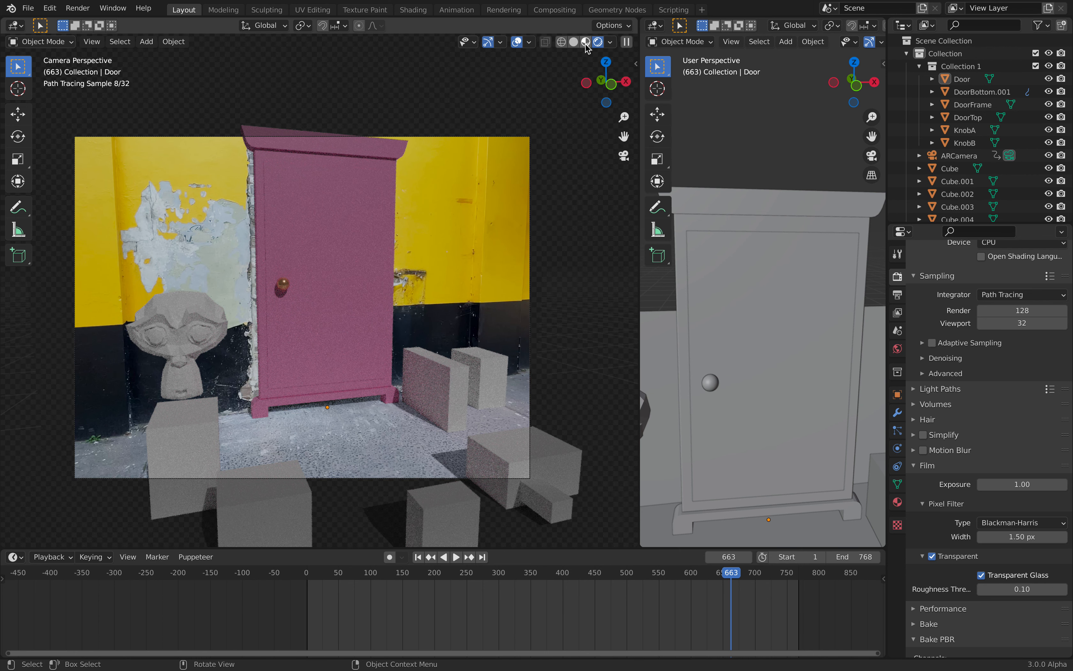
# - Examine the placed door, monkey and cubes in both viewports and save the file
pyautogui.scroll(-3, 757, 373)
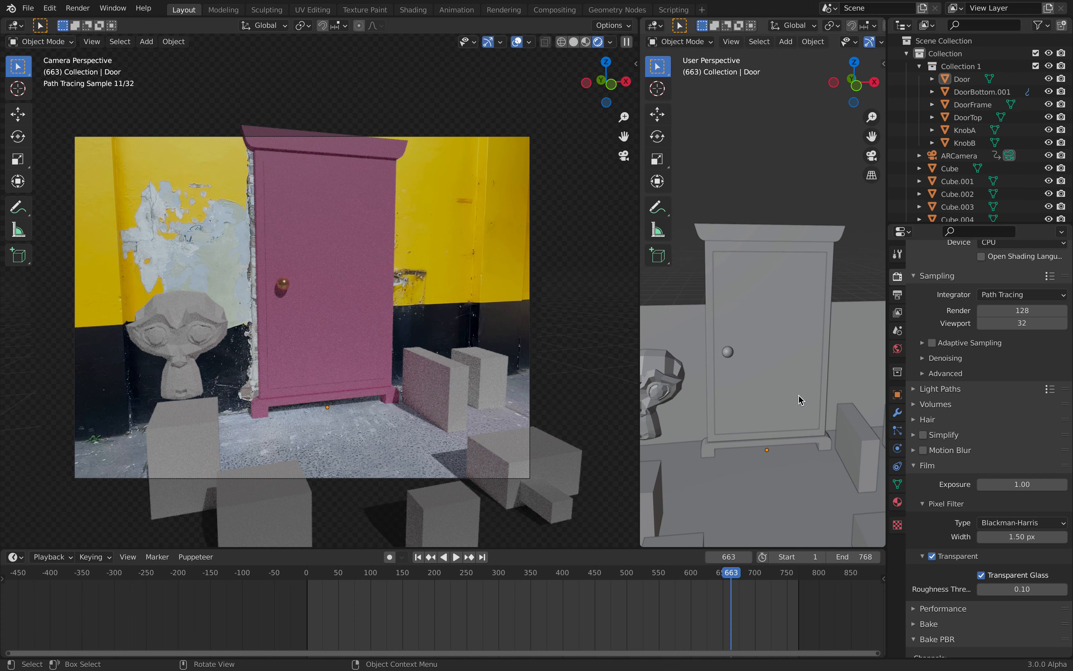
pyautogui.scroll(-2, 777, 335)
pyautogui.moveTo(754, 371); pyautogui.dragTo(795, 362, button='middle')
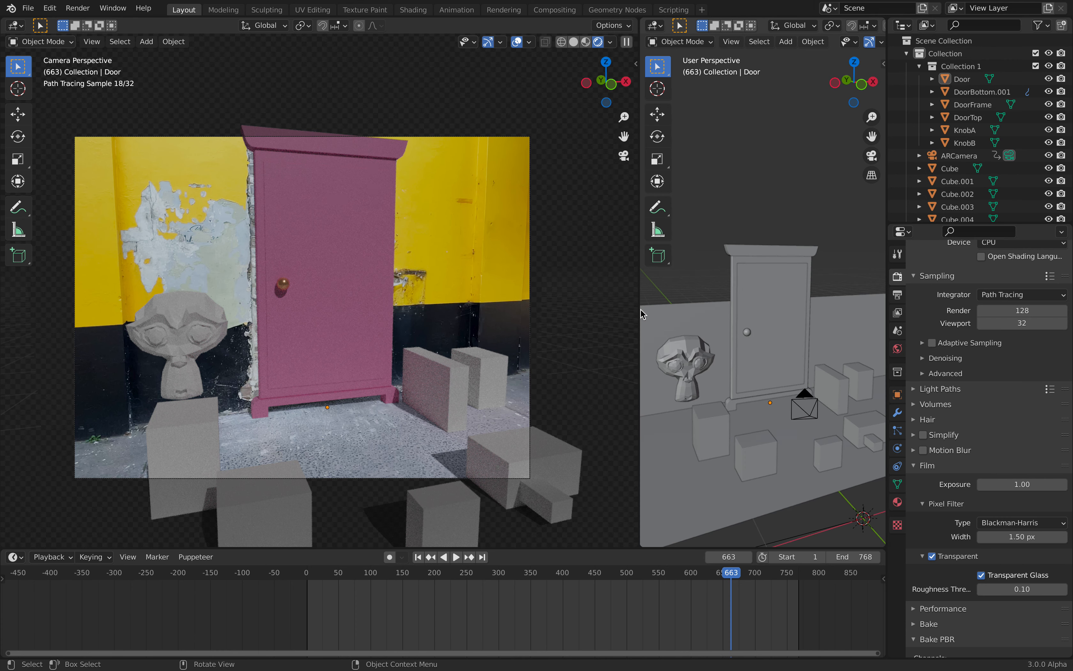
pyautogui.click(30, 9)
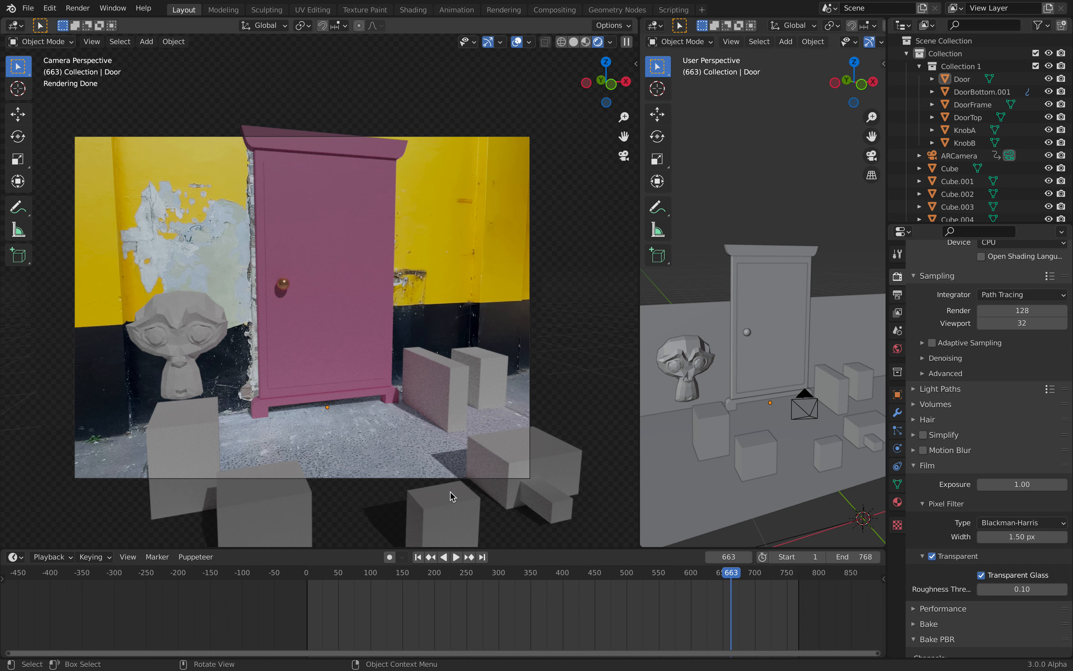
pyautogui.scroll(-1, 328, 422)
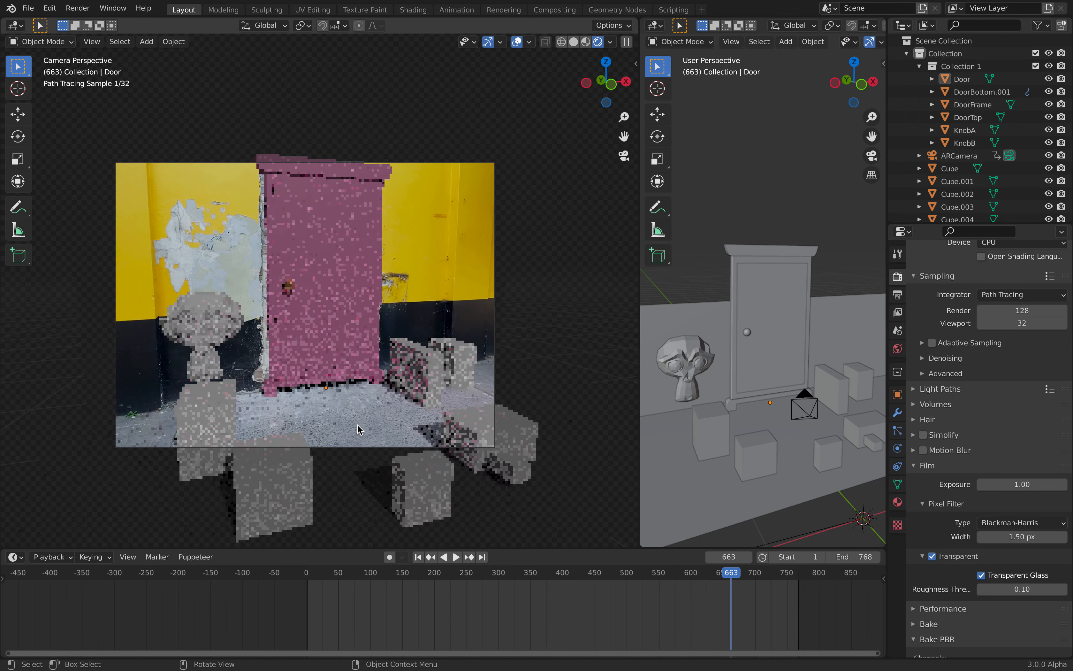
pyautogui.hotkey('ctrl', 's')
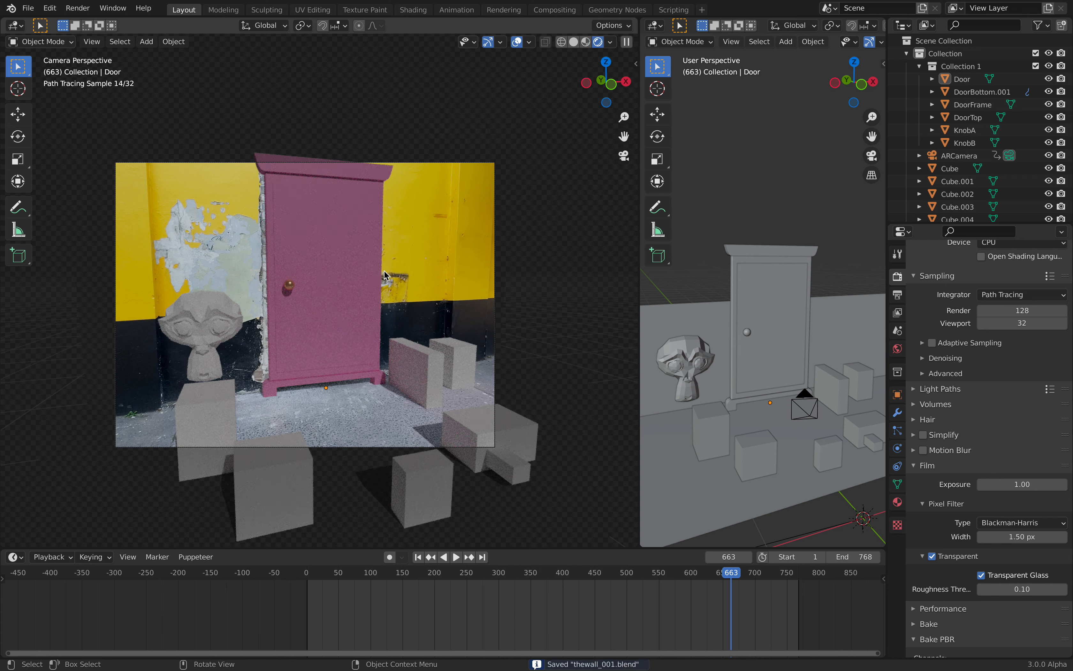
pyautogui.scroll(1, 426, 311)
pyautogui.scroll(-1, 426, 312)
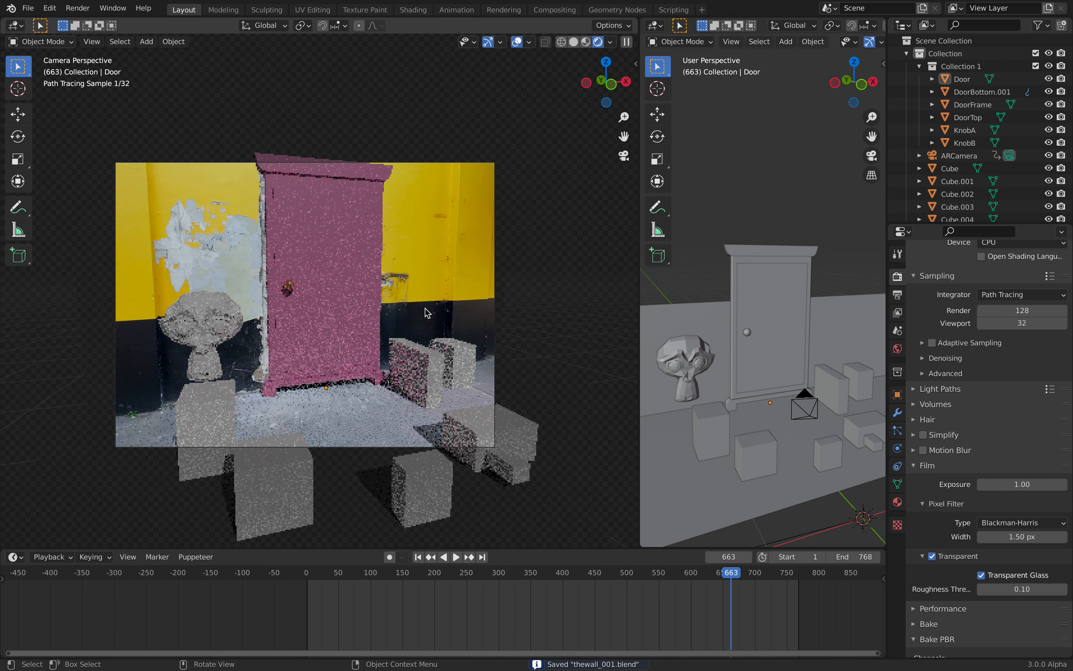
# - Give the cube below the monkey a new material with a light orange base color
pyautogui.click(712, 422)
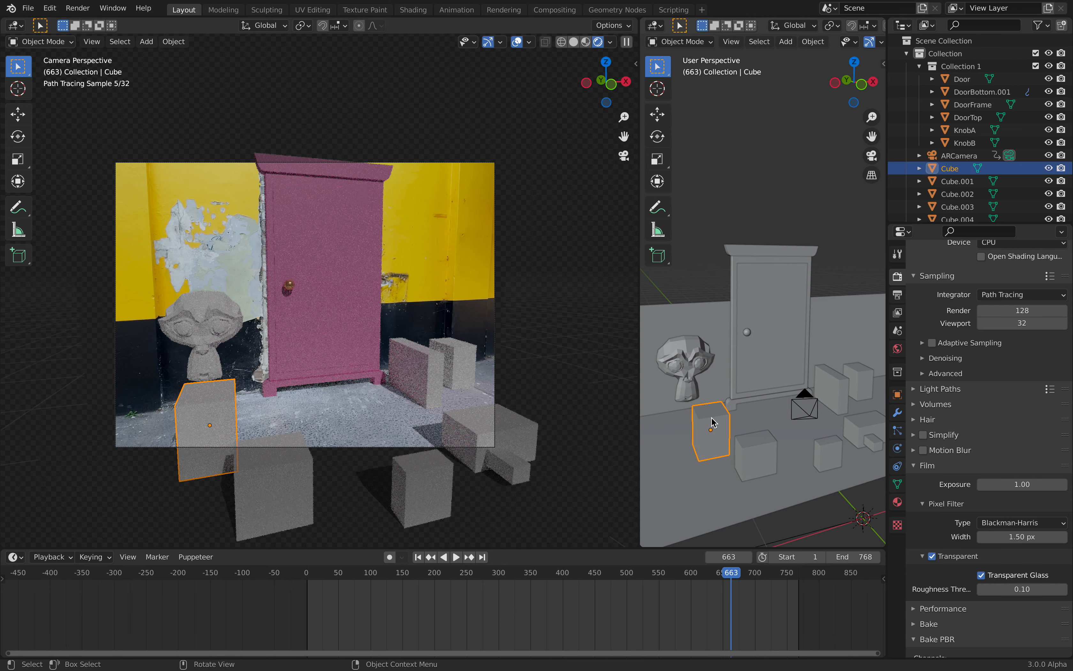
pyautogui.click(897, 502)
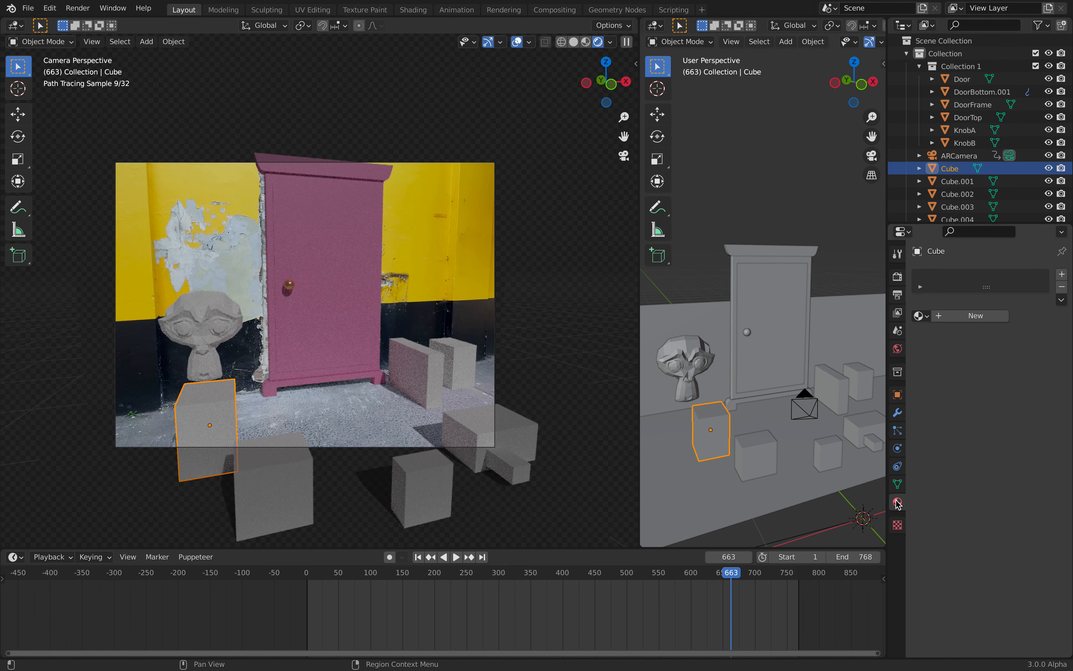
pyautogui.click(954, 317)
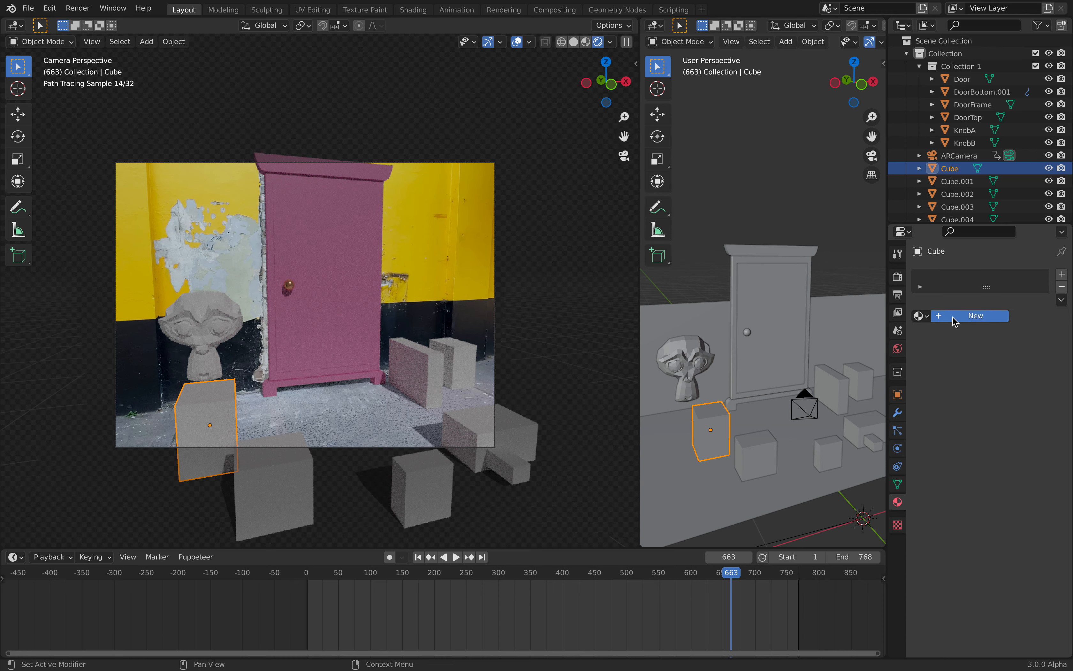
pyautogui.click(1016, 424)
pyautogui.moveTo(988, 288)
pyautogui.mouseDown()
pyautogui.moveTo(984, 310)
pyautogui.moveTo(974, 307)
pyautogui.mouseUp()
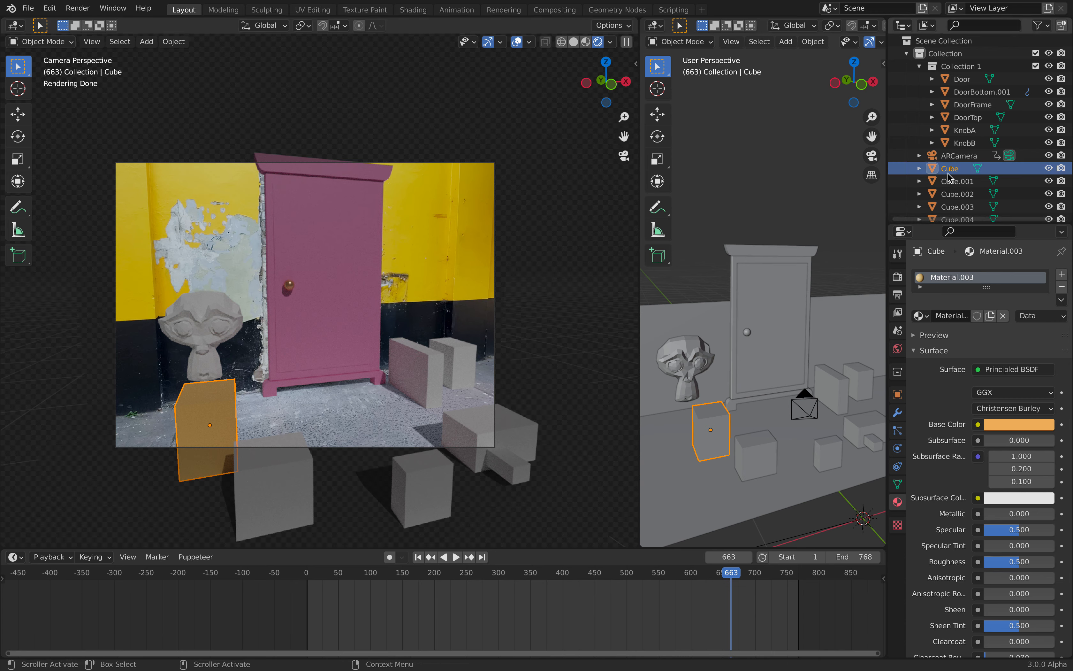
# - Toggle the door collection "Collection 1" to compare the shot with and without it, leaving it hidden and collapsed
pyautogui.click(1049, 66)
pyautogui.click(1049, 66)
pyautogui.click(1048, 66)
pyautogui.click(1049, 66)
pyautogui.click(1048, 66)
pyautogui.click(1048, 66)
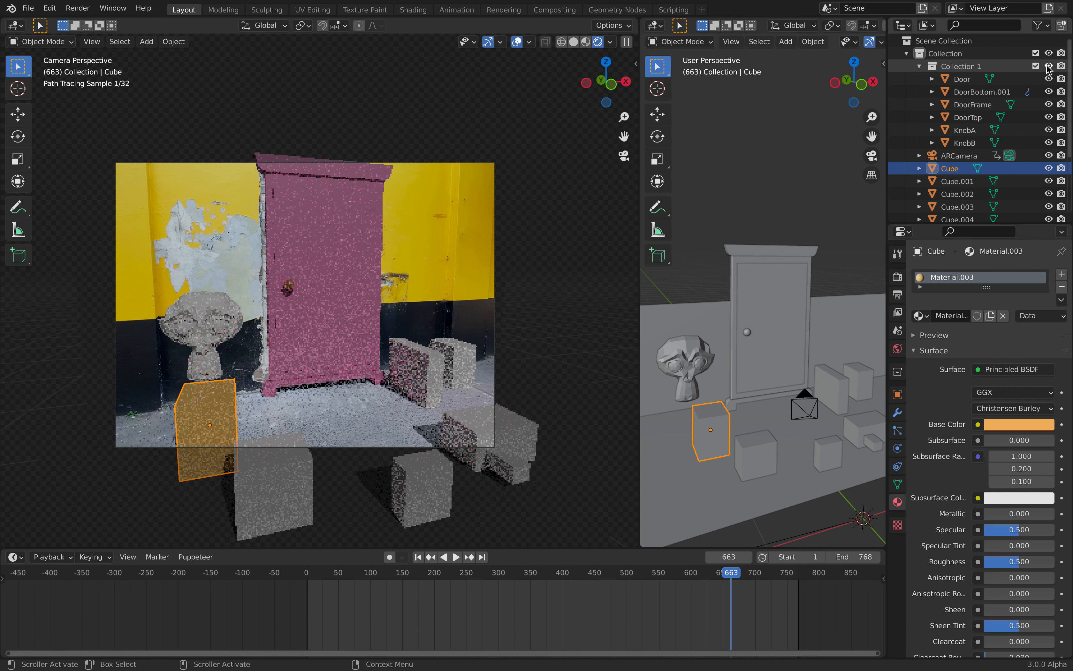
pyautogui.click(1048, 66)
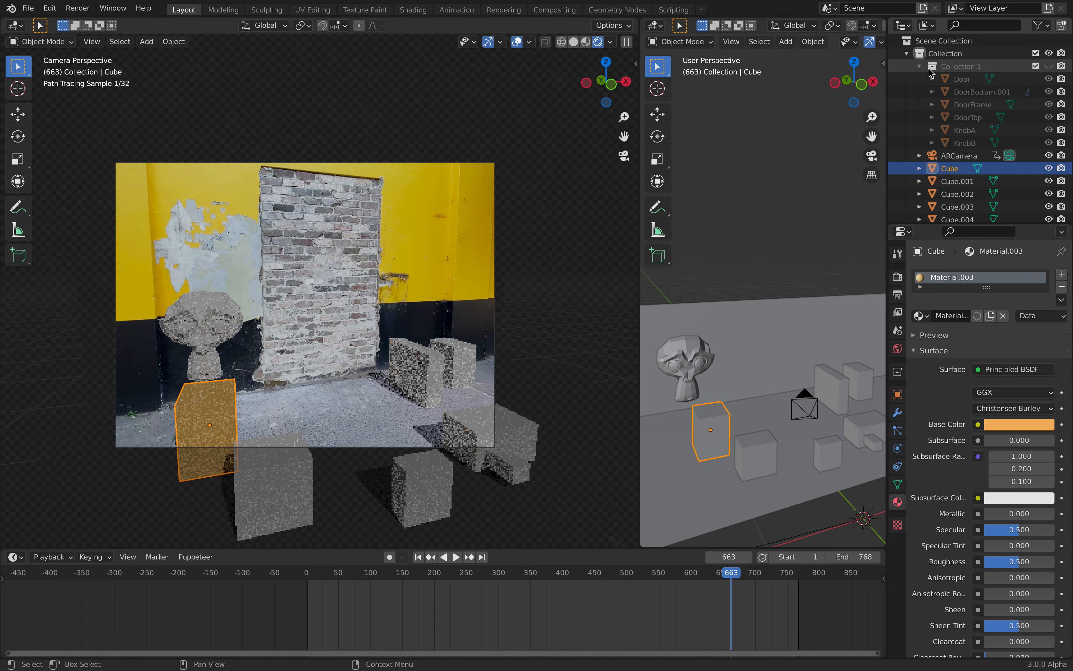
pyautogui.click(919, 66)
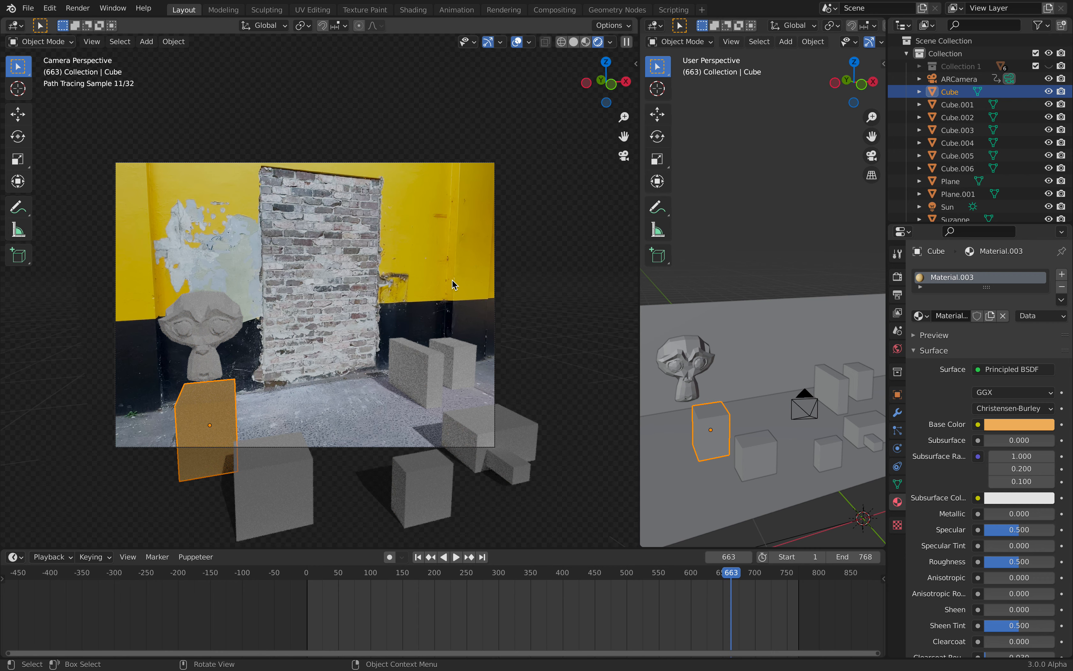
# - Scrub the timeline to check how the cubes and monkey track with the footage at frames 392, 263, 121 and 498
pyautogui.scroll(-2, 608, 586)
pyautogui.moveTo(607, 585); pyautogui.dragTo(578, 586, button='middle')
pyautogui.scroll(3, 575, 585)
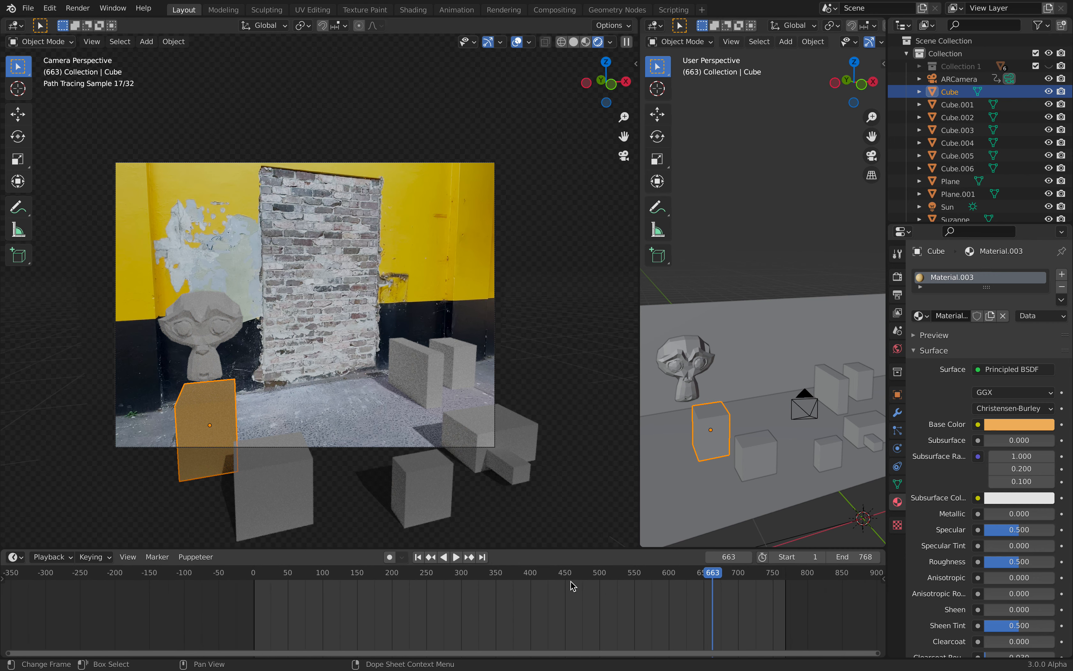
pyautogui.click(466, 577)
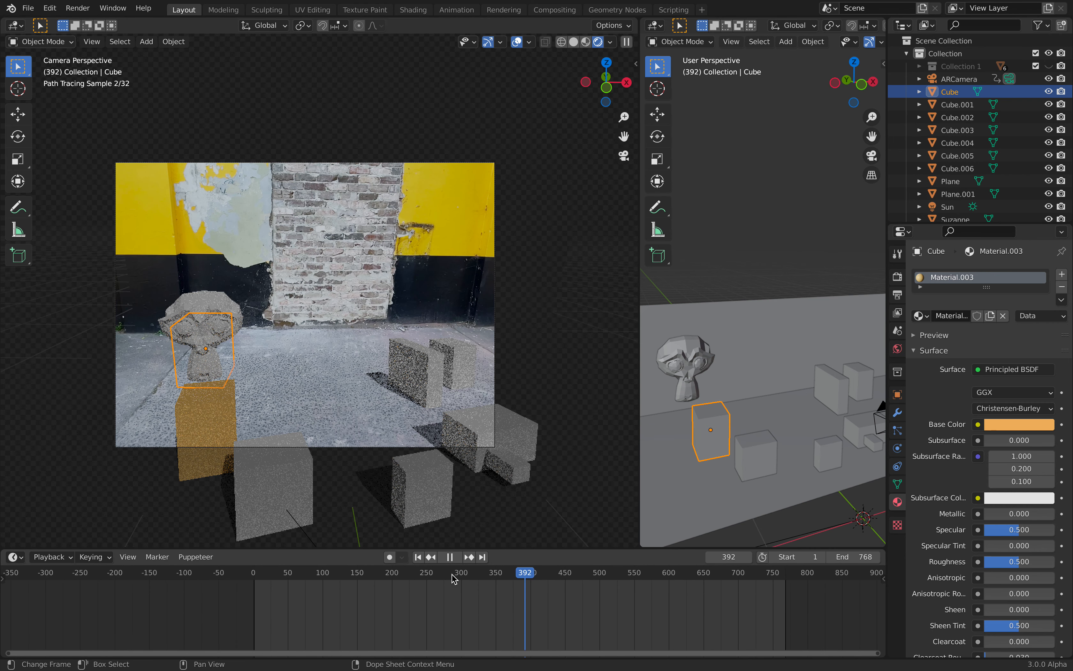
pyautogui.hotkey('shift', 'ctrl', 'space')
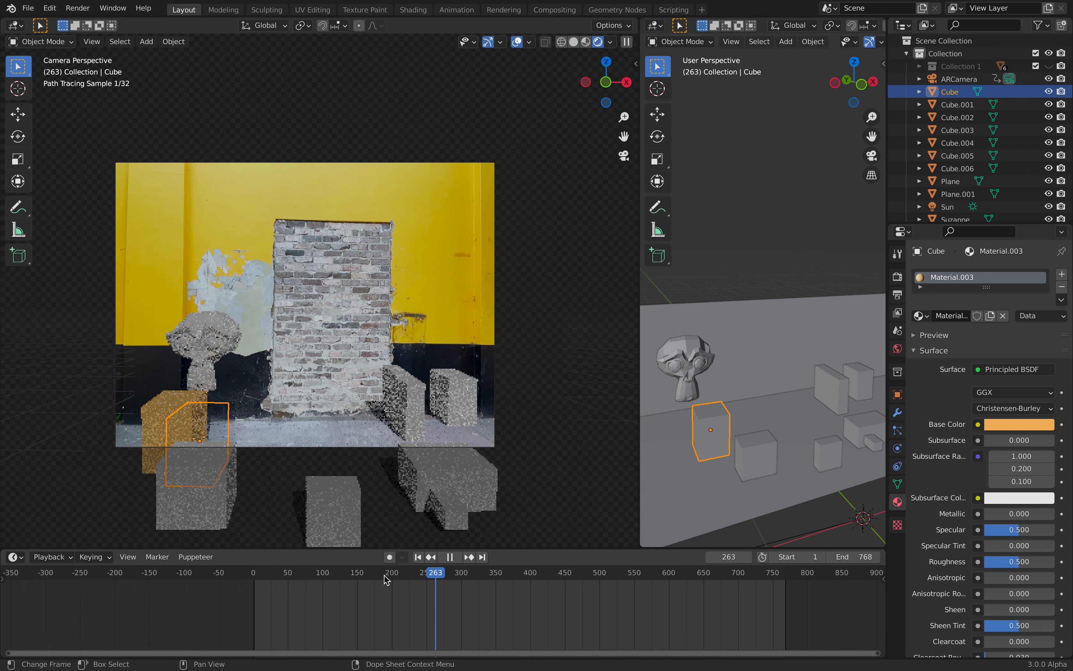
pyautogui.press('space')
pyautogui.click(338, 572)
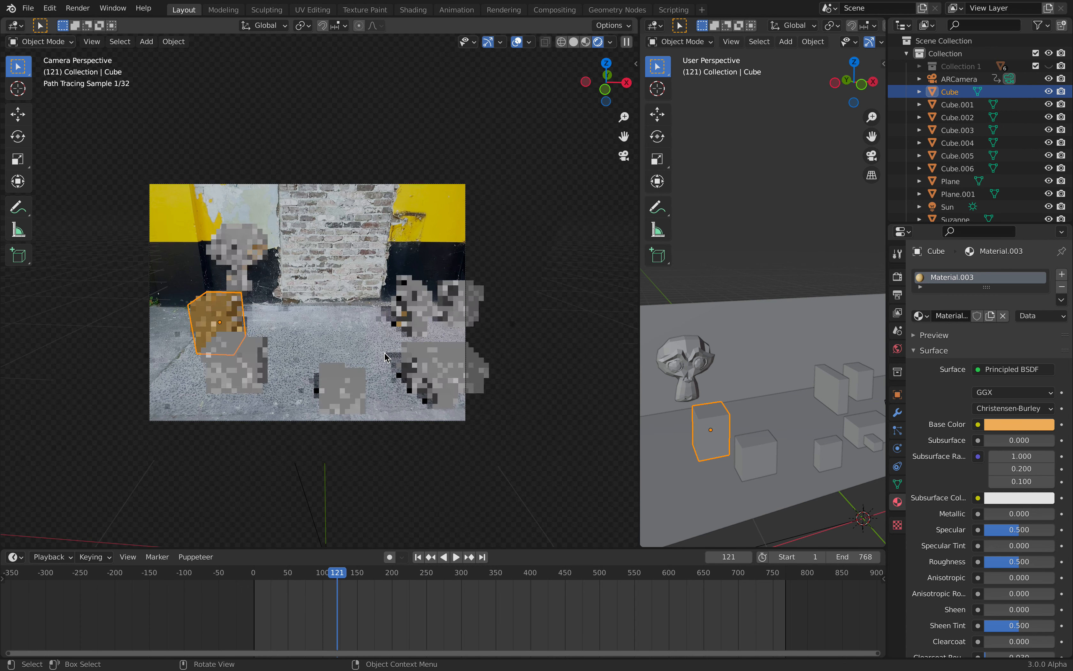
pyautogui.scroll(-1, 385, 358)
pyautogui.click(599, 573)
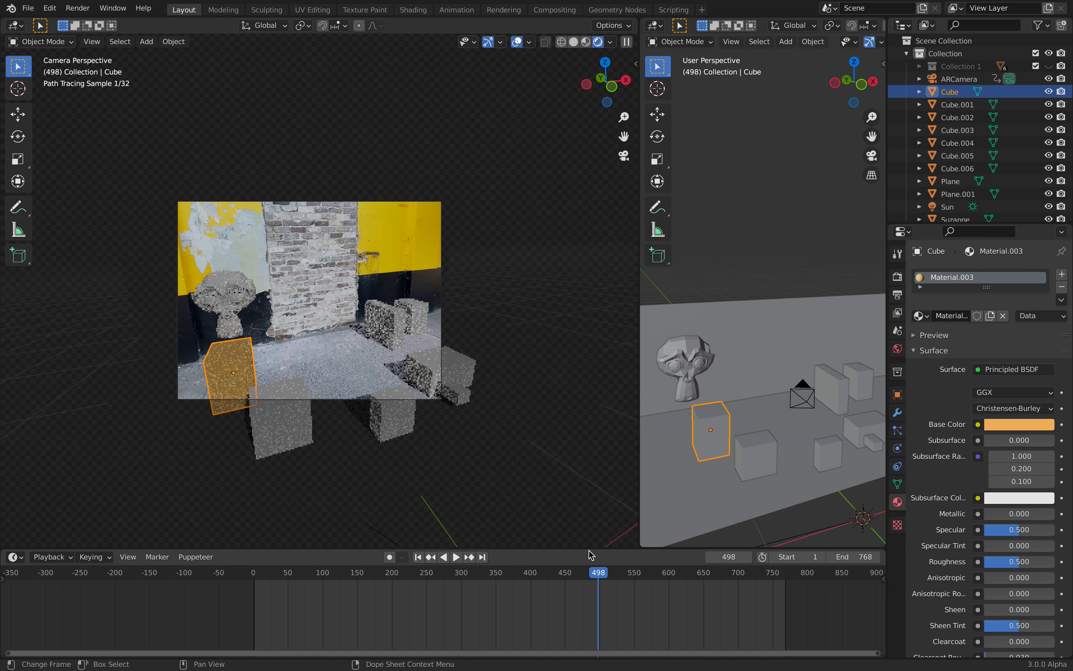
# - Save the file with the camera view in Solid shading and return that view to Rendered shading
pyautogui.click(574, 42)
pyautogui.hotkey('ctrl', 's')
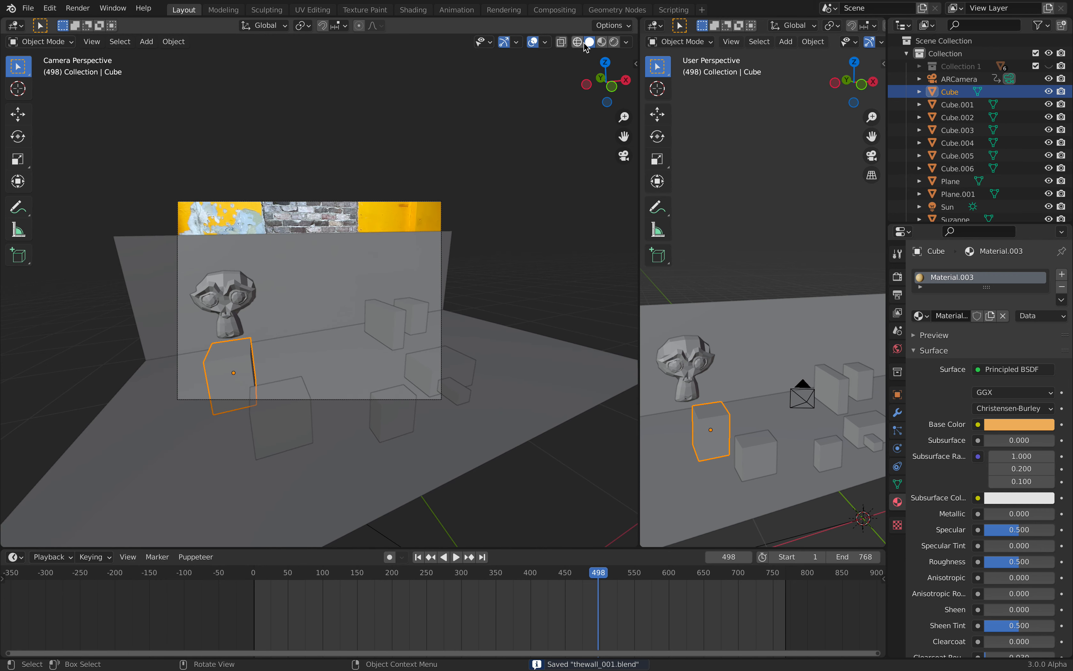
pyautogui.click(614, 41)
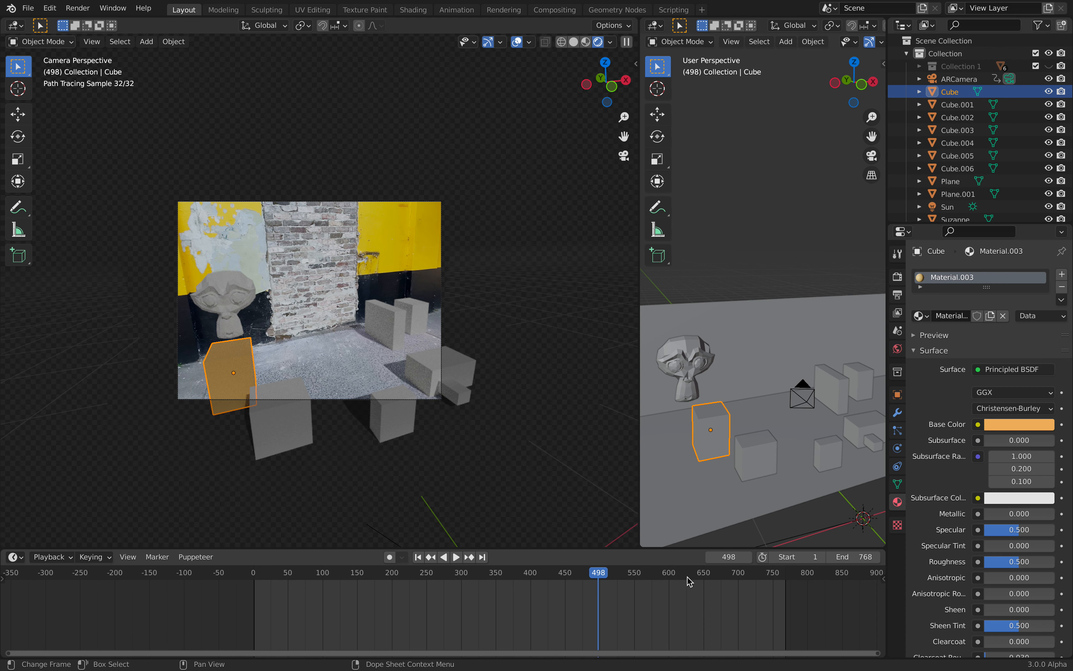
# - Scrub through the footage and examine the rendered cubes and monkey at frames 626 and 581
pyautogui.moveTo(688, 575); pyautogui.dragTo(692, 575)
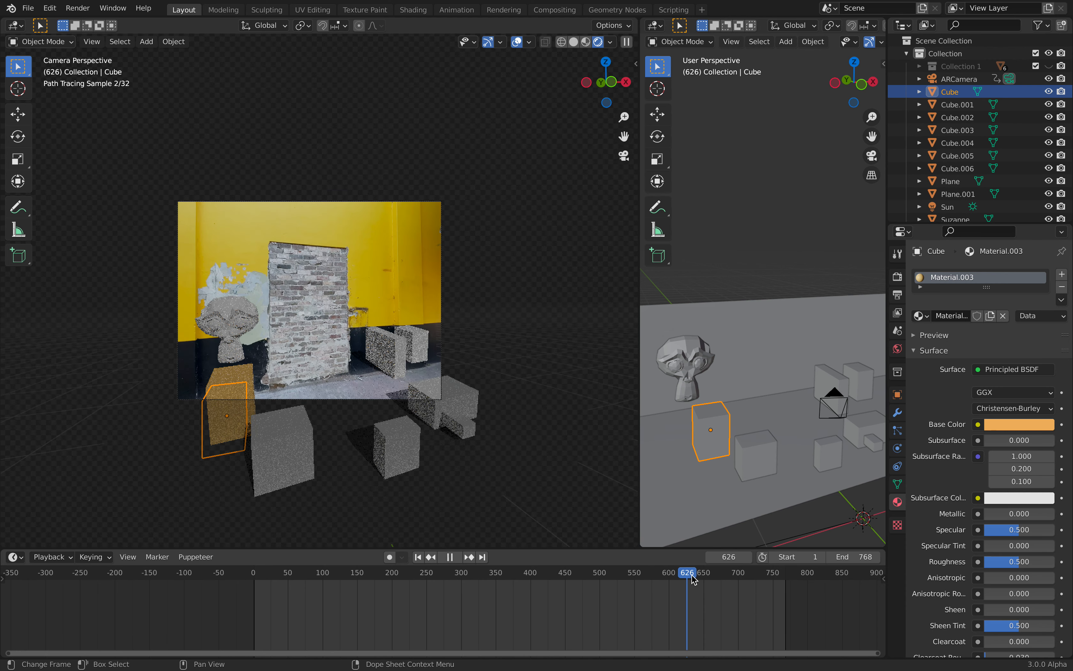
pyautogui.click(658, 575)
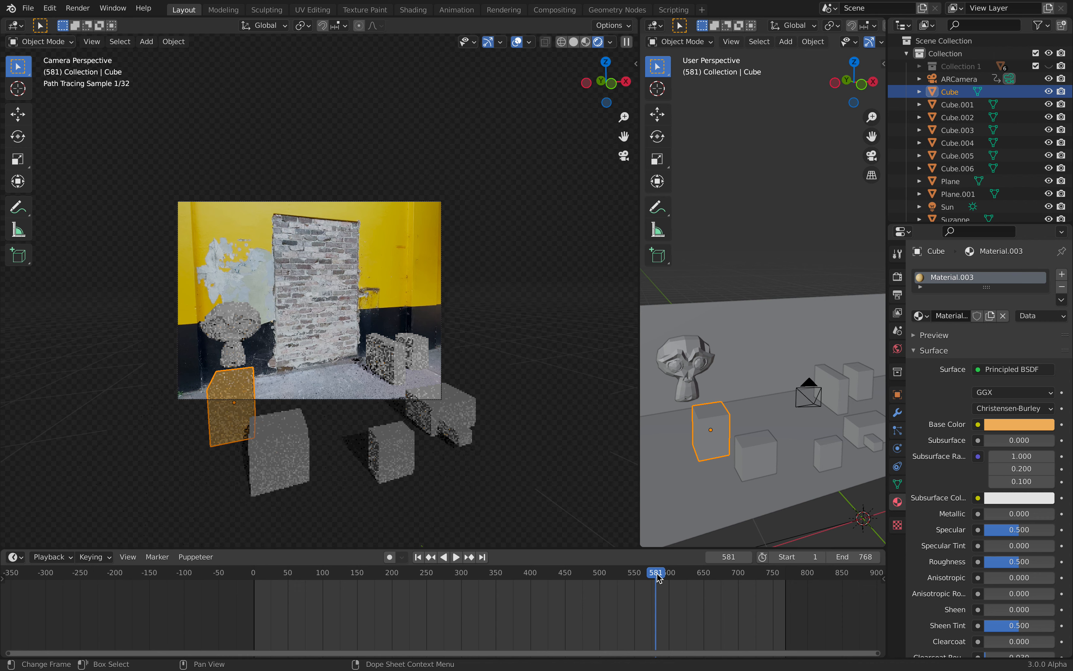